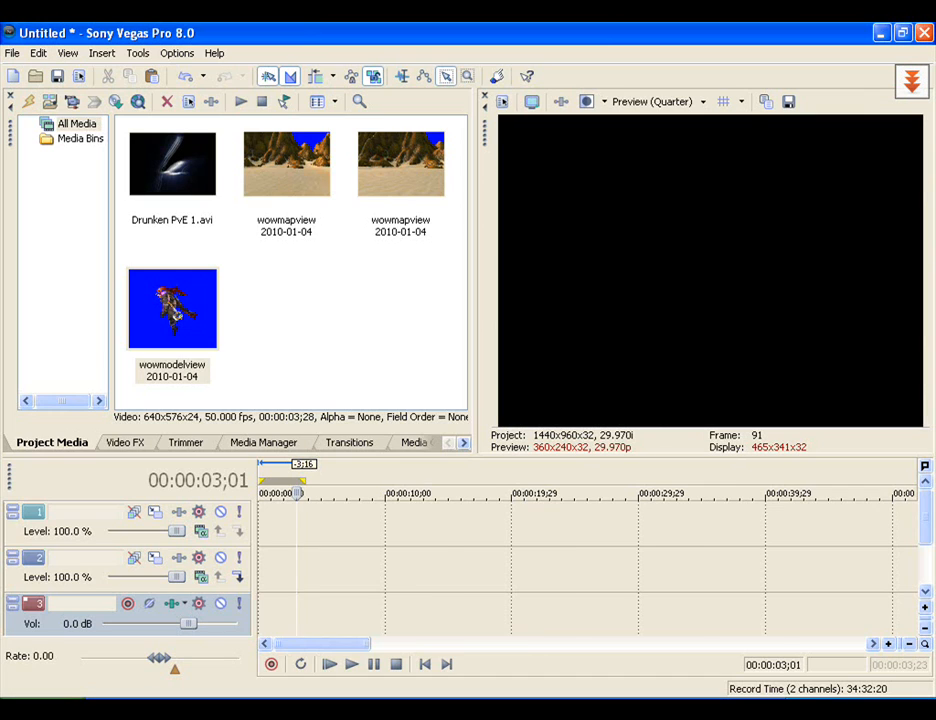
Step: Switch to the normal edit tool and play the sample battle clip that starts at 00:01:25;09 to review its moving background
left_click(404, 80)
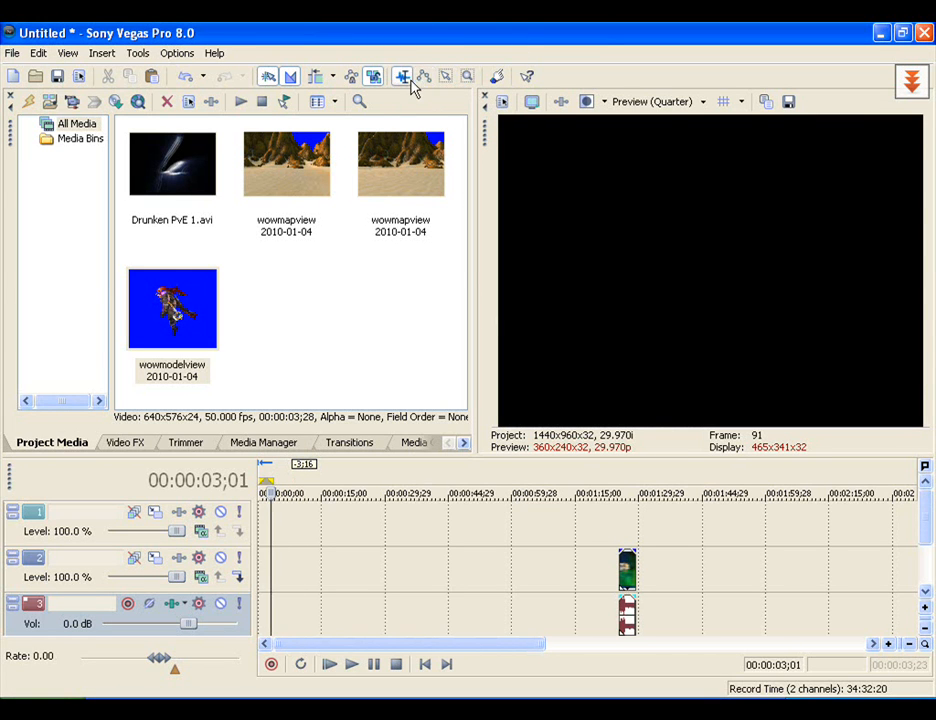
left_click(926, 514)
left_click(620, 616)
scroll(620, 616, "up", 5)
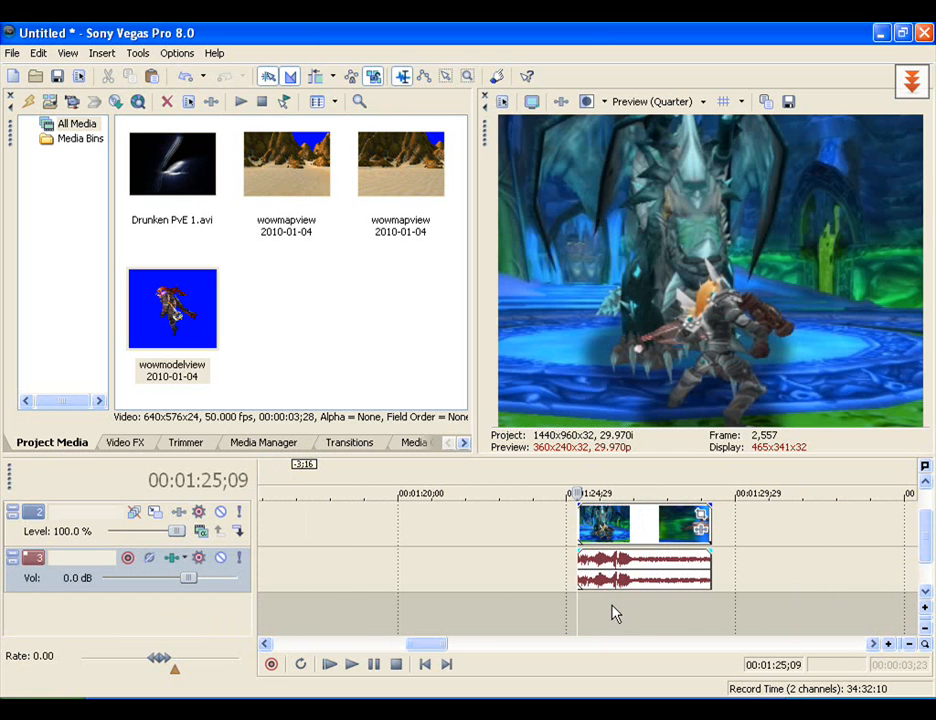
left_click_drag(610, 613, 612, 612)
key("space")
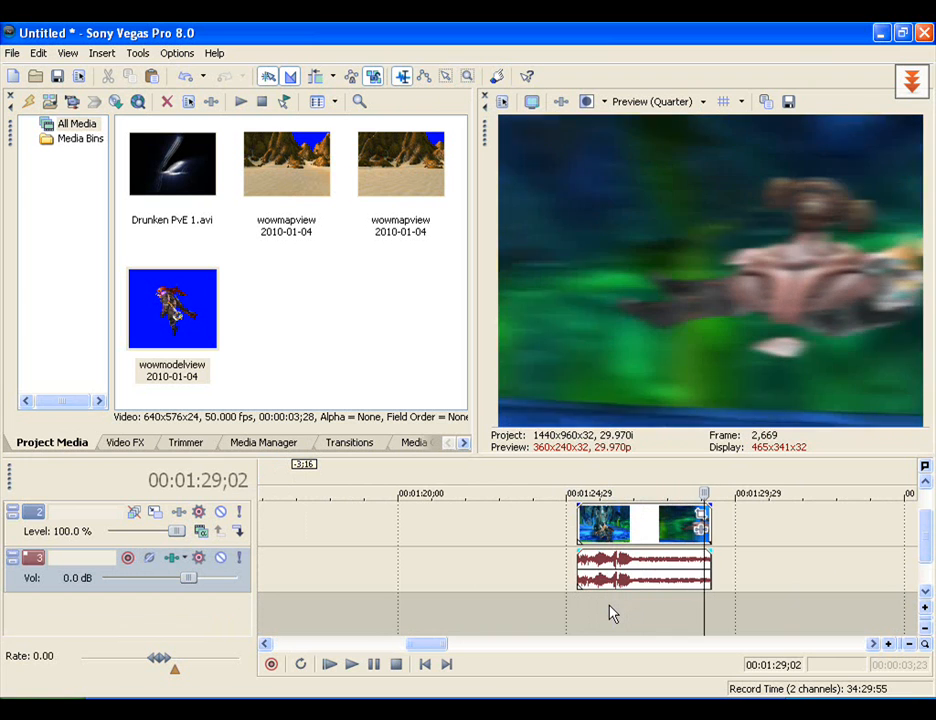
scroll(608, 612, "down", 10)
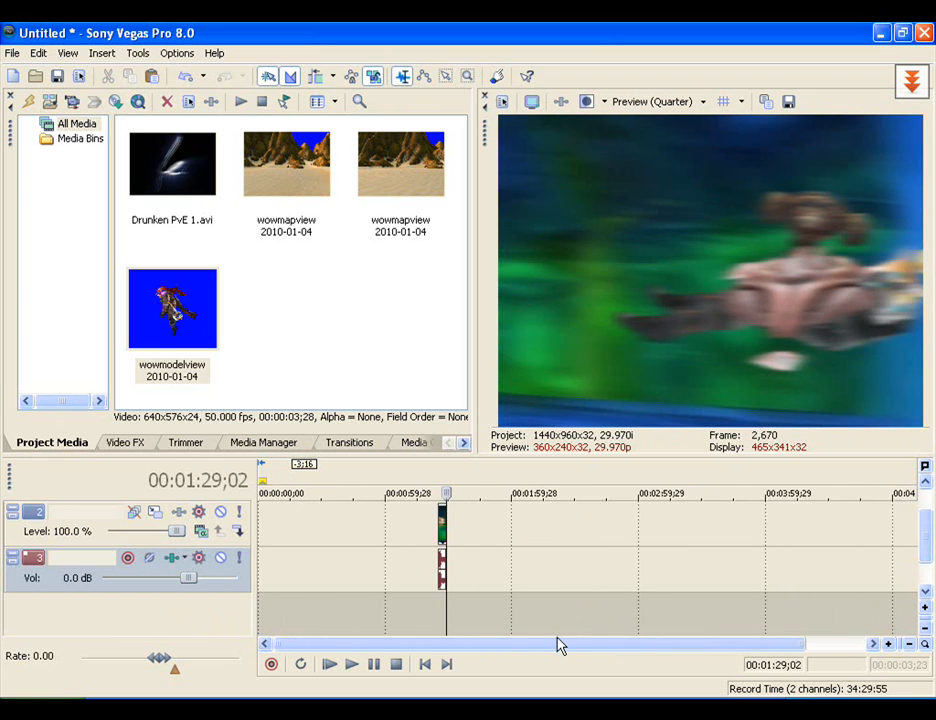
scroll(507, 650, "down", 1)
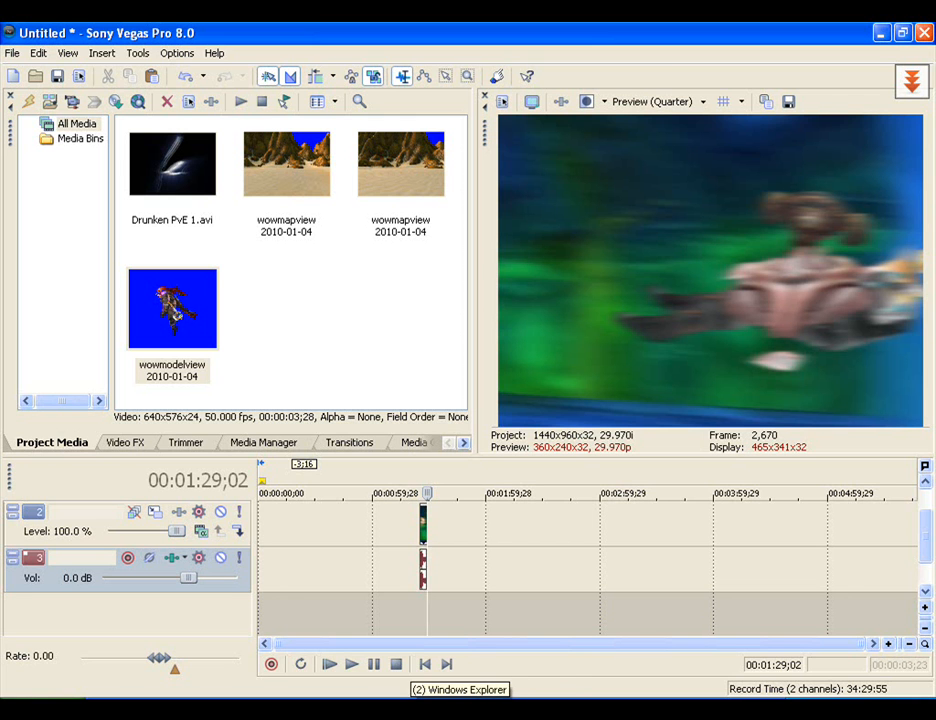
Step: Bring the recorded wowmapview desert video from the file explorer onto video track 2 at 00:00:00;00
left_click(437, 706)
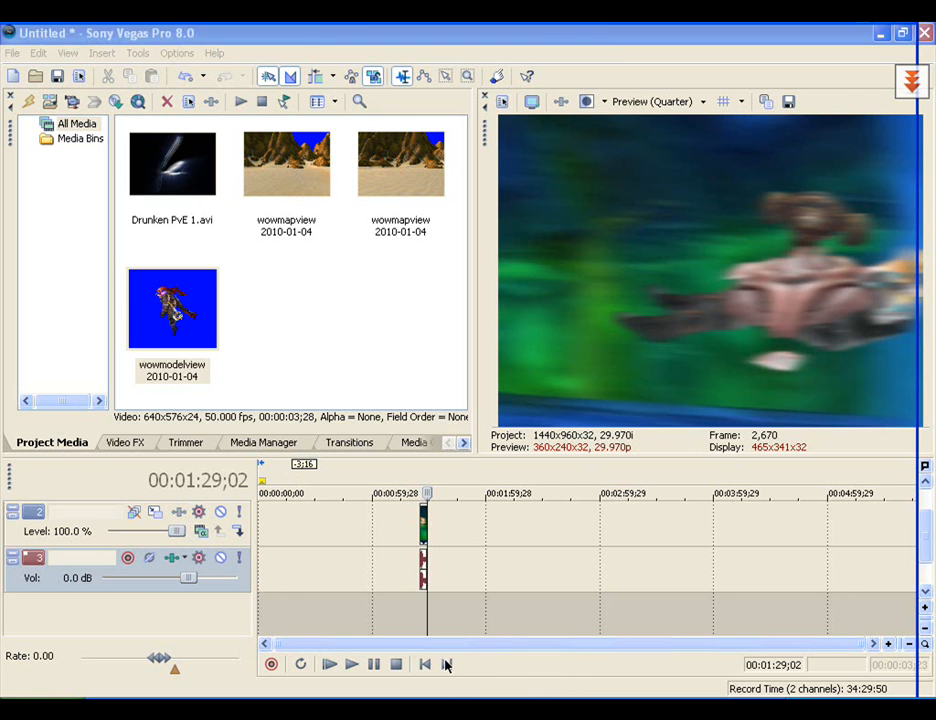
left_click_drag(451, 380, 468, 391)
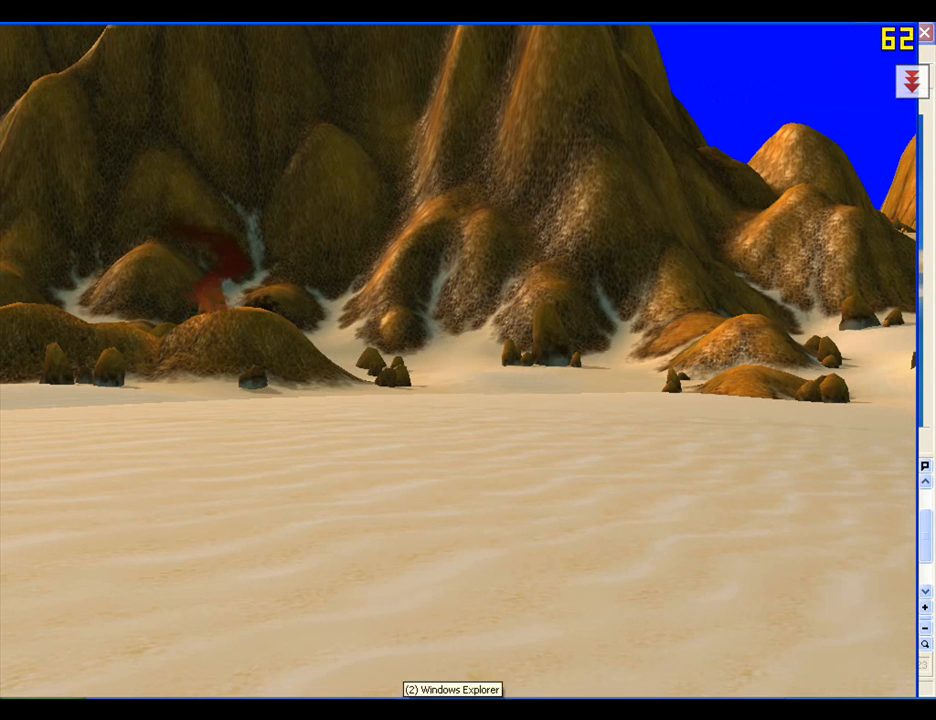
left_click(386, 682)
left_click_drag(828, 313, 263, 577)
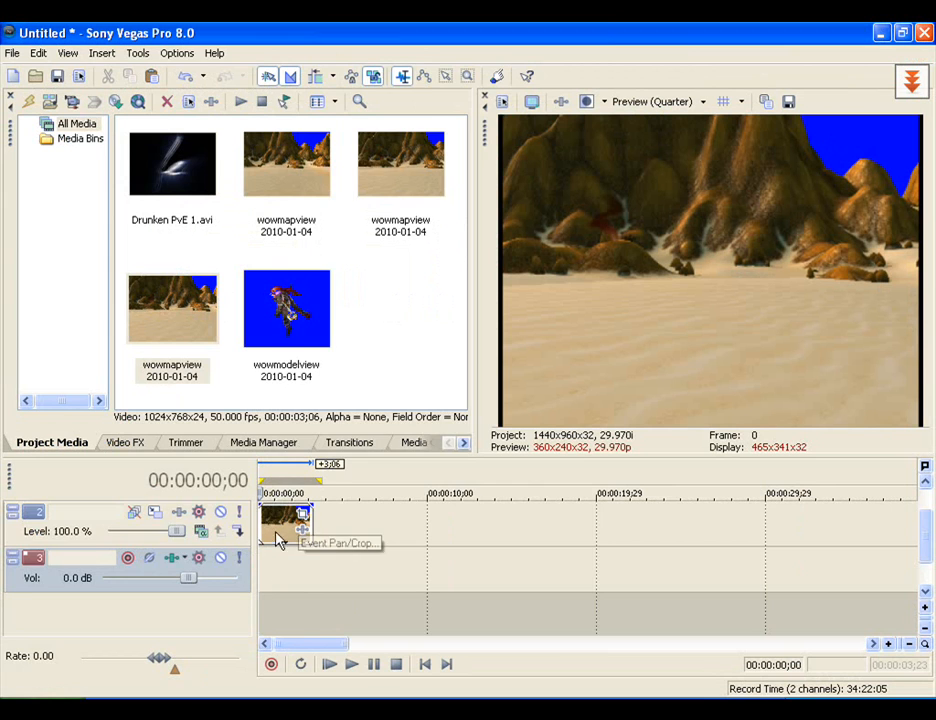
Step: In the desert clip's Event Pan/Crop settings, set Maintain aspect ratio to No
right_click(288, 533)
left_click(372, 200)
left_click(134, 319)
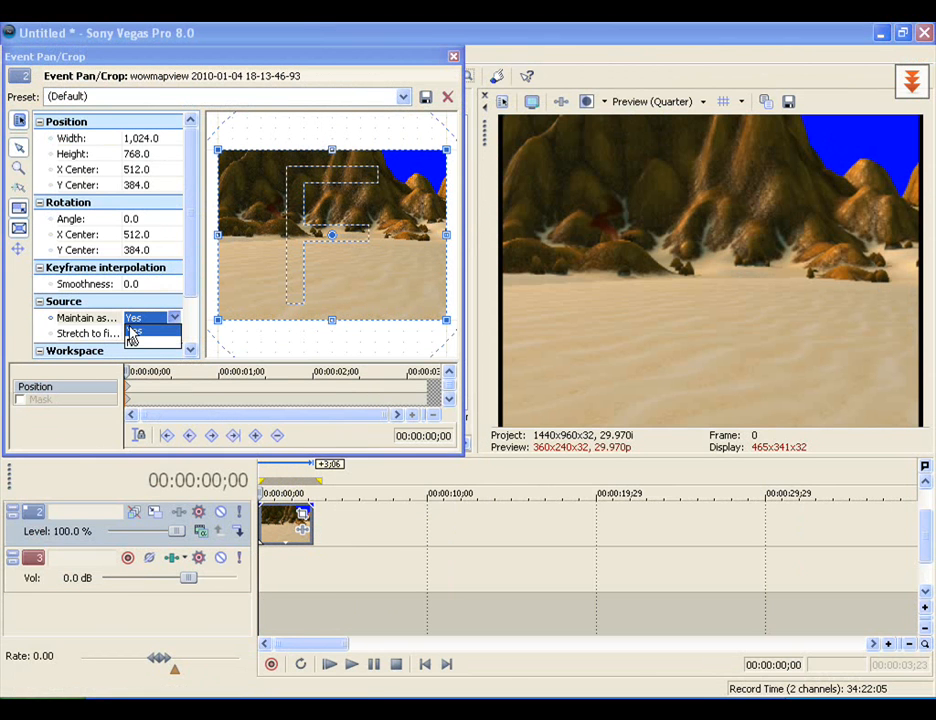
left_click(156, 343)
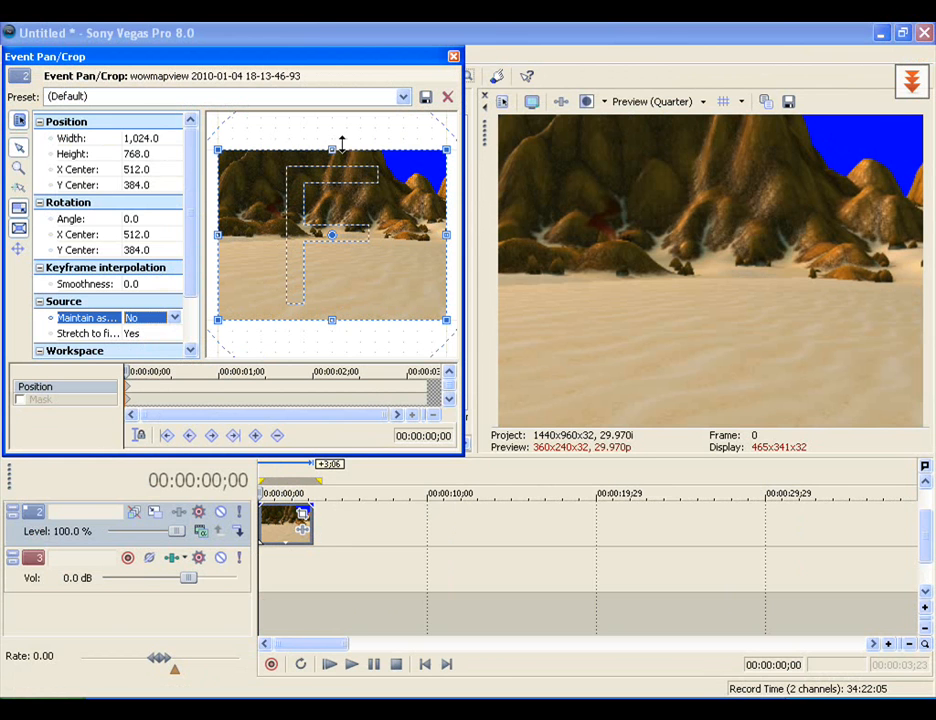
Step: Shrink the crop frame to about 531 × 398, shift it left to X center about 278, and restrict movement to X only
left_click_drag(341, 145, 341, 185)
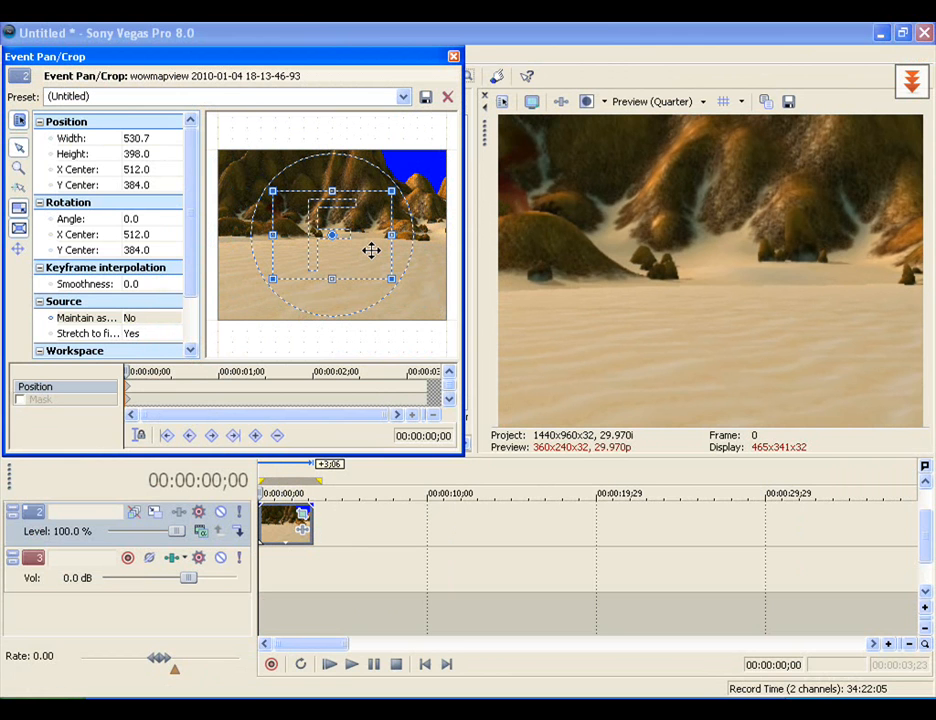
left_click_drag(371, 250, 319, 250)
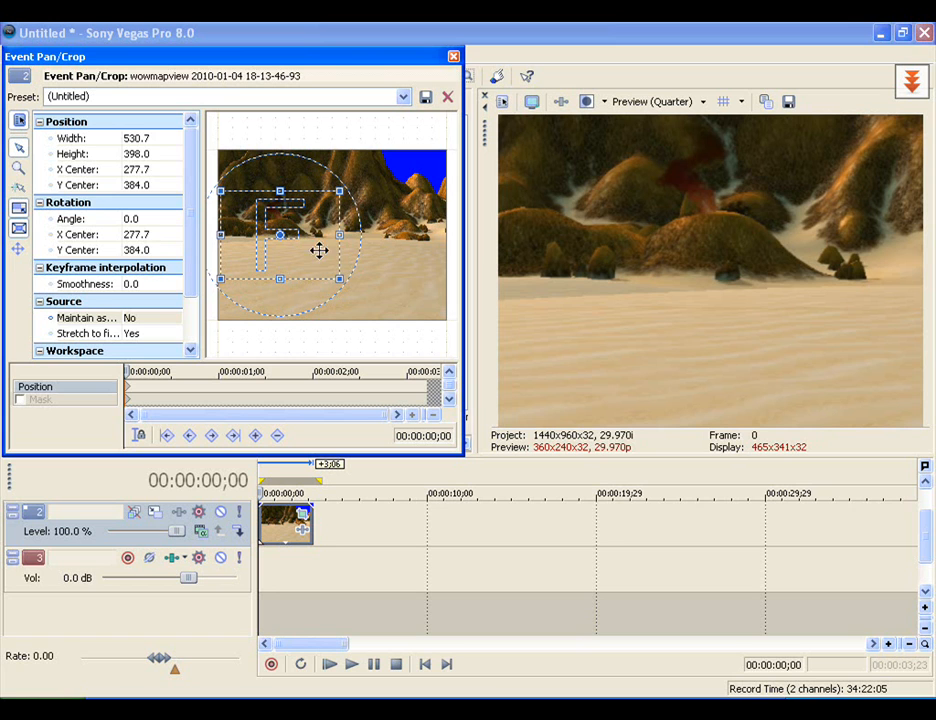
left_click(19, 256)
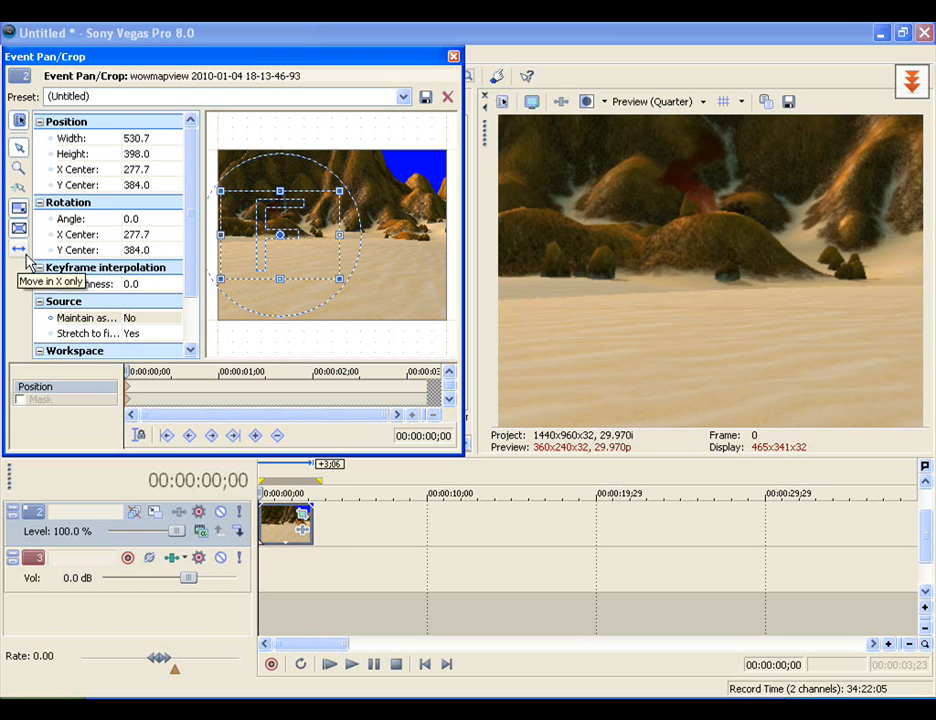
Step: Add a position keyframe at 00:00:01;01 with the crop frame shifted right to X center about 750
left_click_drag(282, 258, 322, 240)
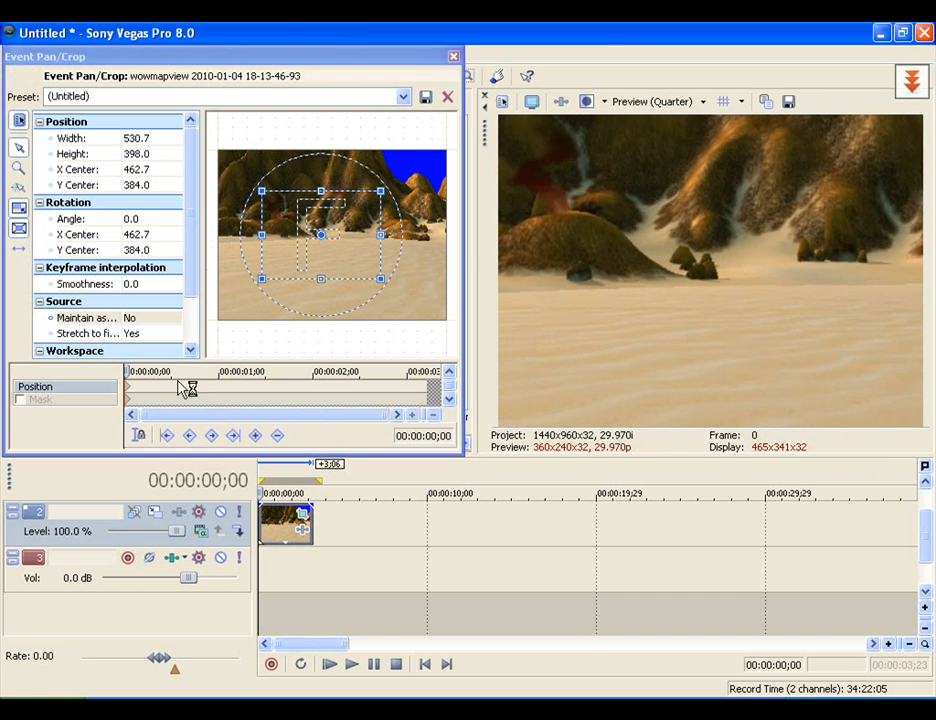
key("ctrl+z")
left_click_drag(128, 392, 222, 371)
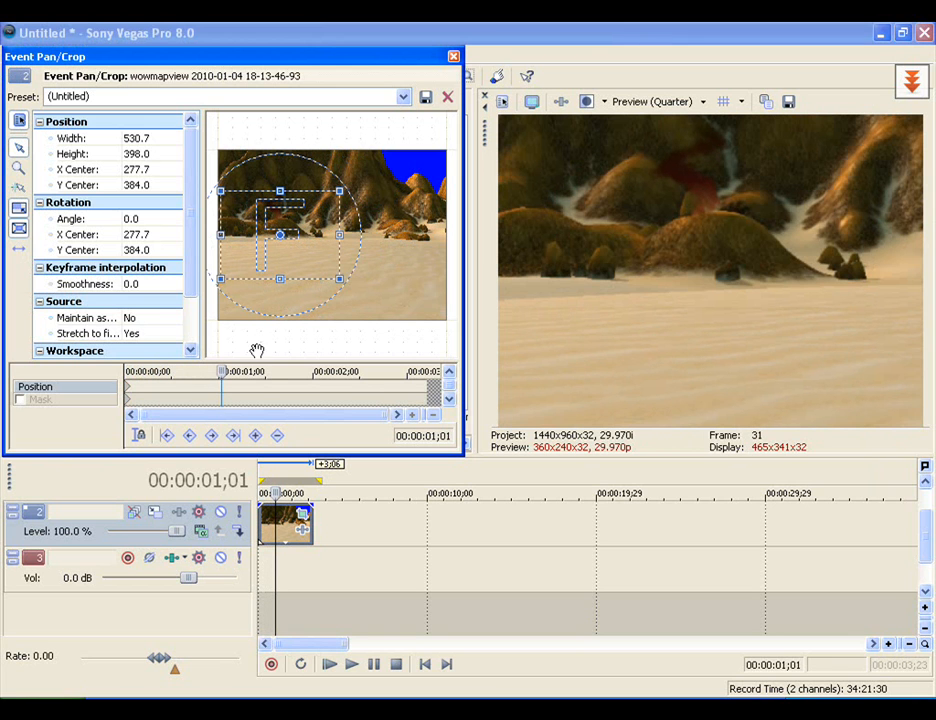
left_click_drag(280, 255, 385, 255)
Step: Preview the desert pan from the start of the clip and close Event Pan/Crop
left_click_drag(226, 371, 8, 370)
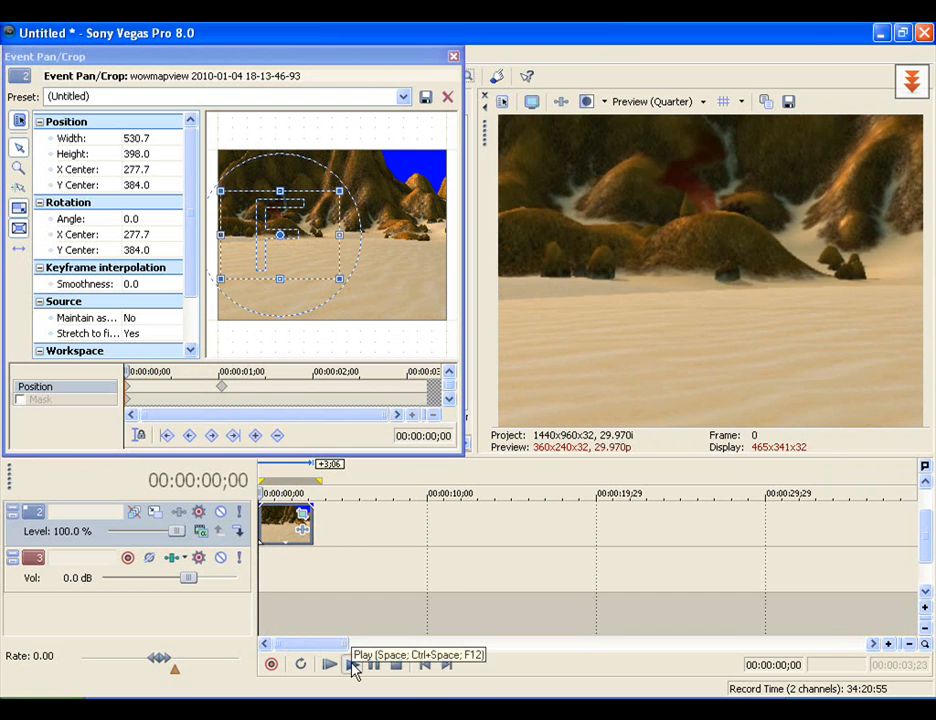
left_click(352, 664)
left_click(401, 666)
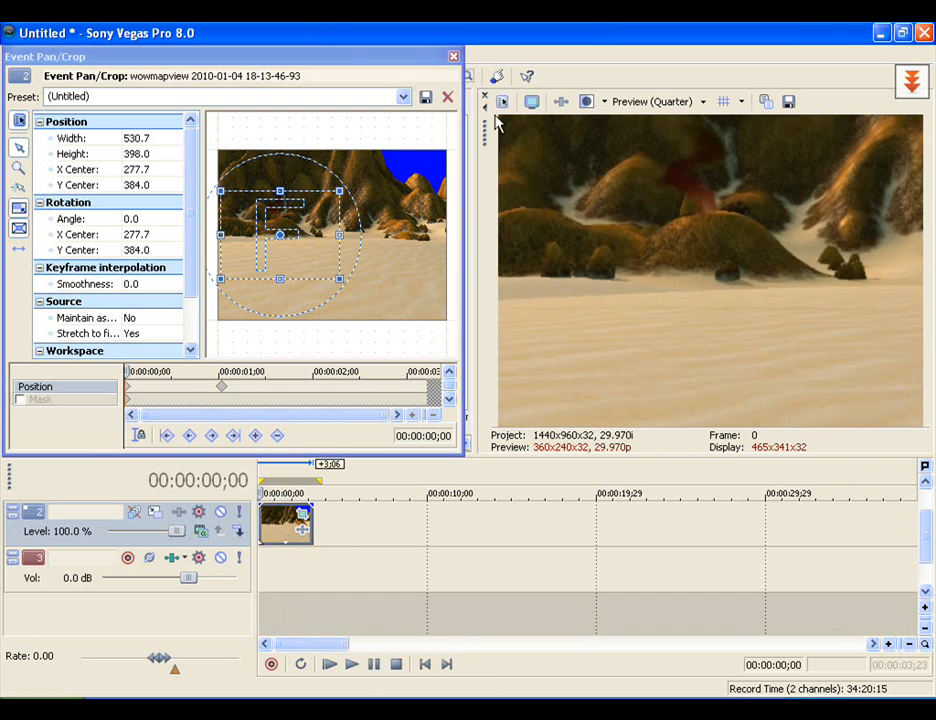
left_click(454, 58)
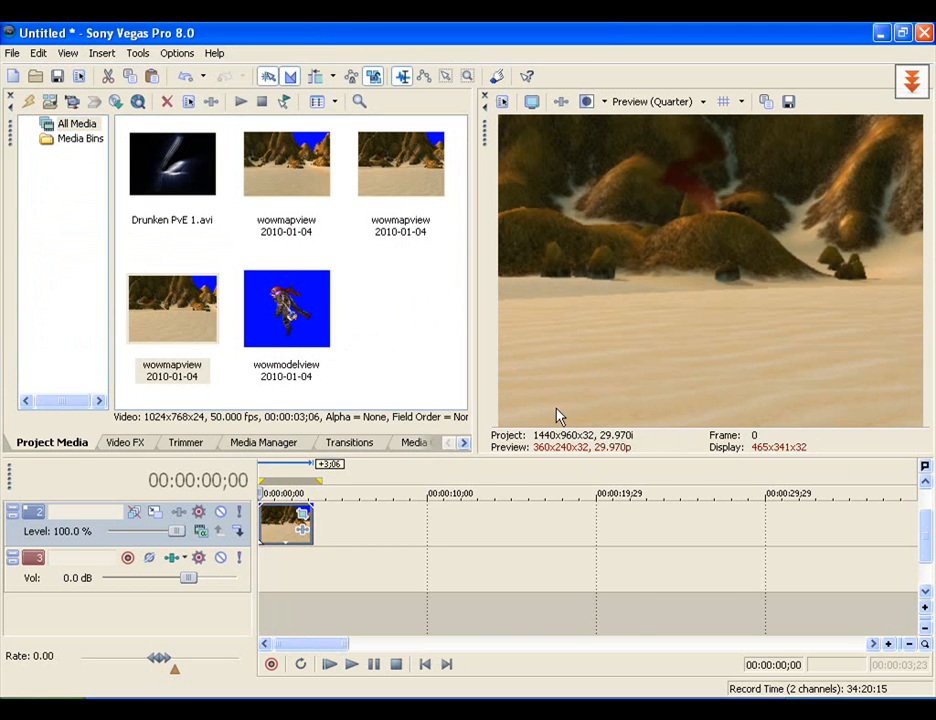
Step: Examine the blurred background movement in the sample battle clip frame by frame, from 00:01:27;12 to 00:01:27;26
scroll(562, 535, "down", 8)
left_click(421, 616)
scroll(421, 616, "up", 7)
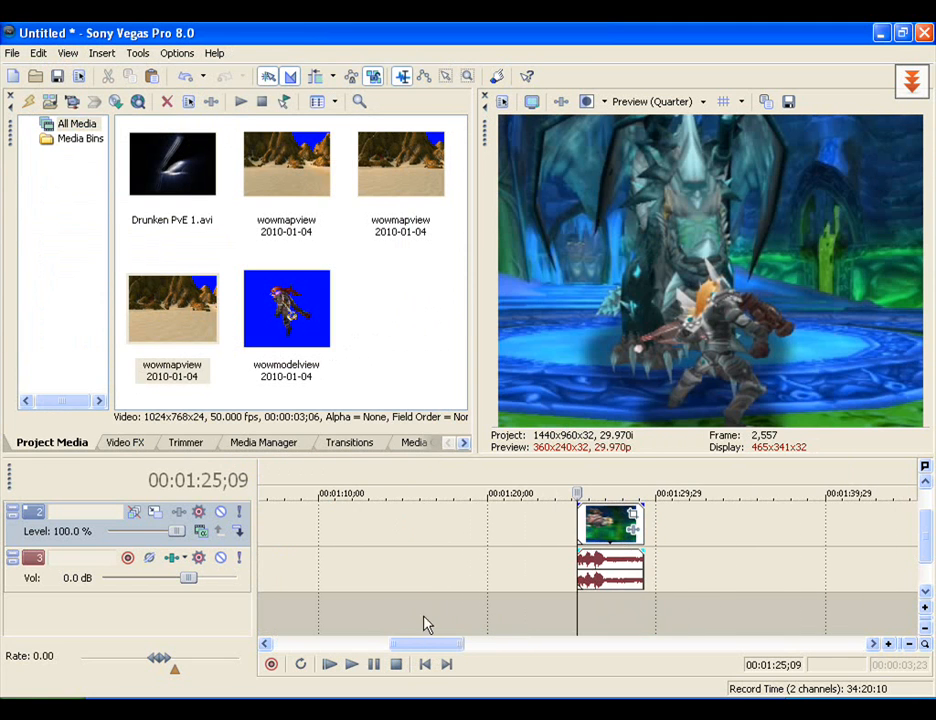
left_click(588, 578)
left_click(611, 615)
scroll(611, 615, "up", 4)
scroll(611, 622, "up", 3)
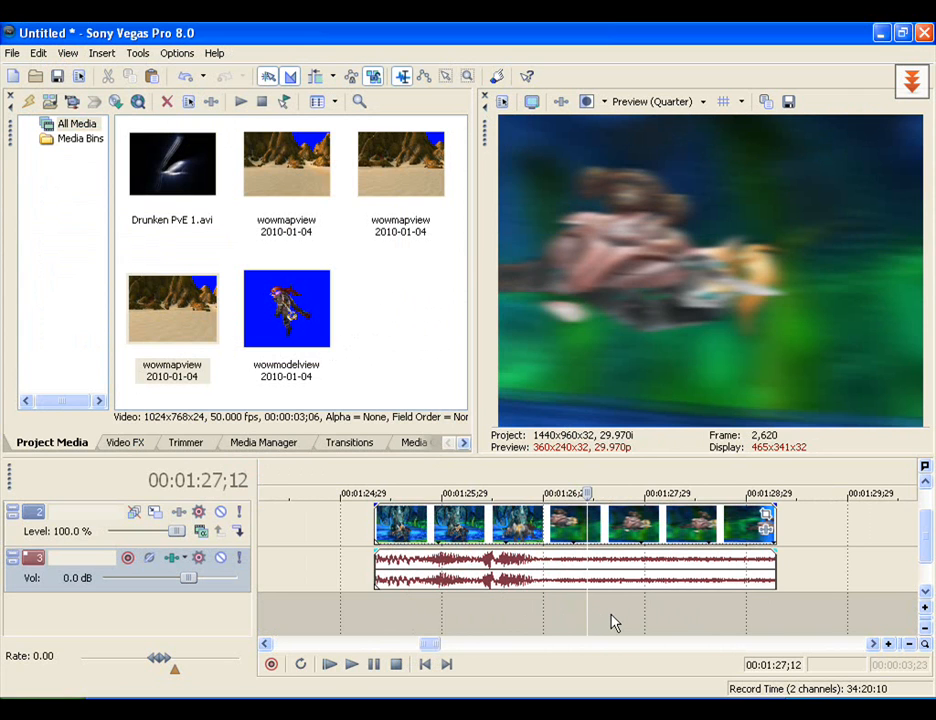
scroll(614, 622, "up", 2)
key("Left")
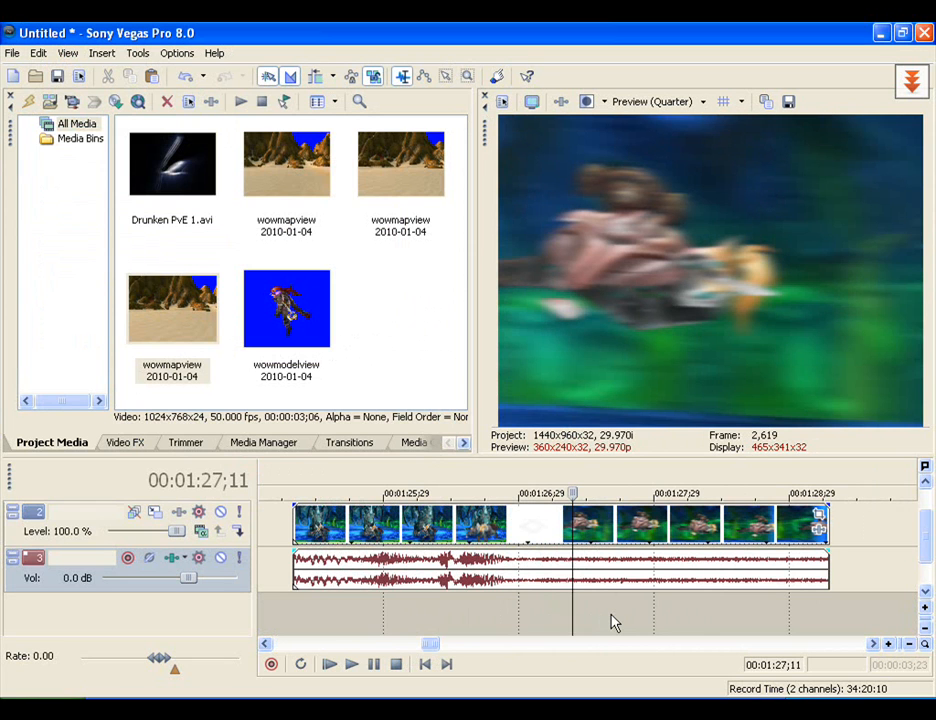
key("Right")
key("Right")
key("Right")
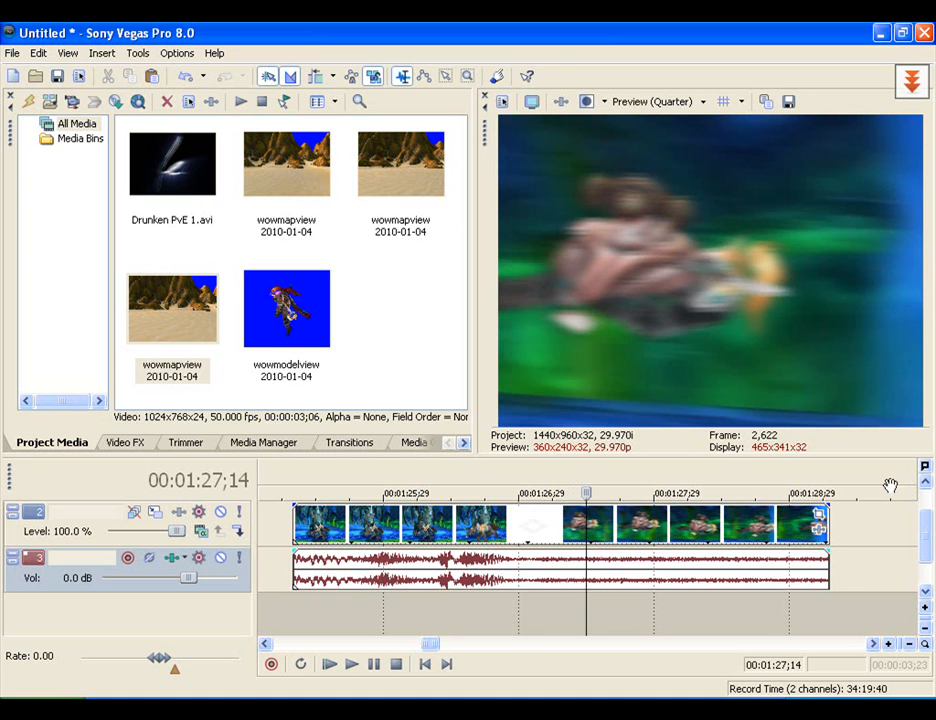
key("Right")
key("Right")
key("Right")
key("Right")
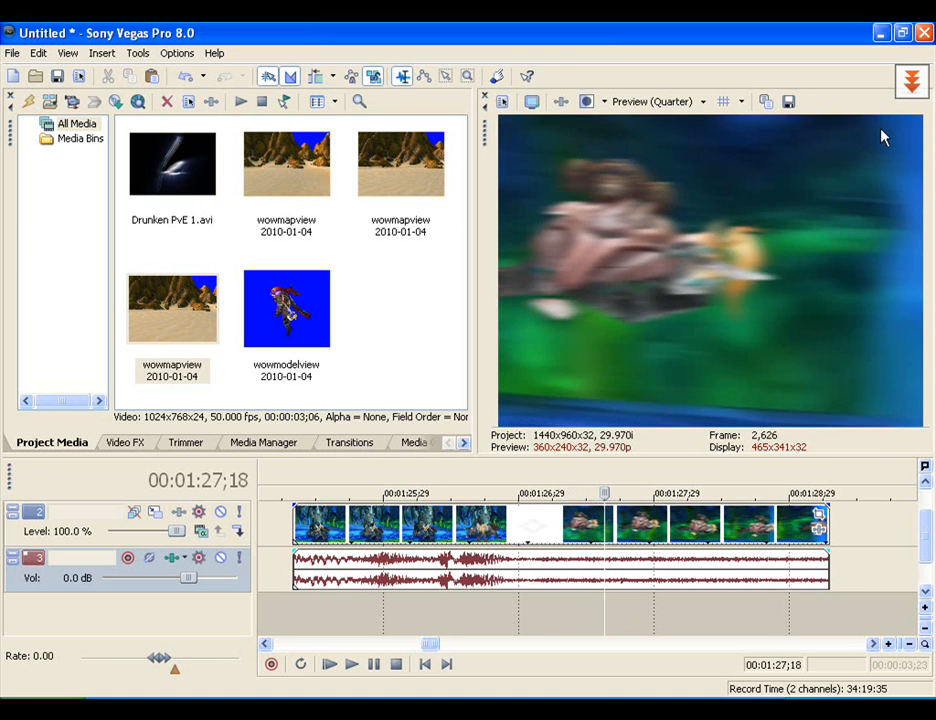
key("Right")
key("Right")
key("Right")
key("Right")
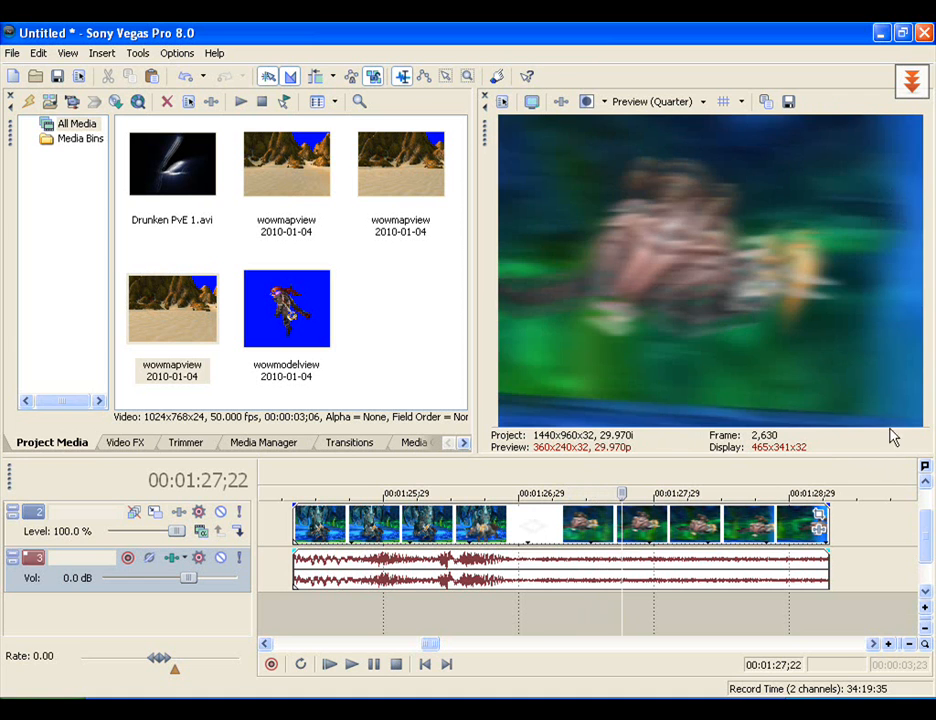
key("Right")
key("Right")
key("Right")
key("Right")
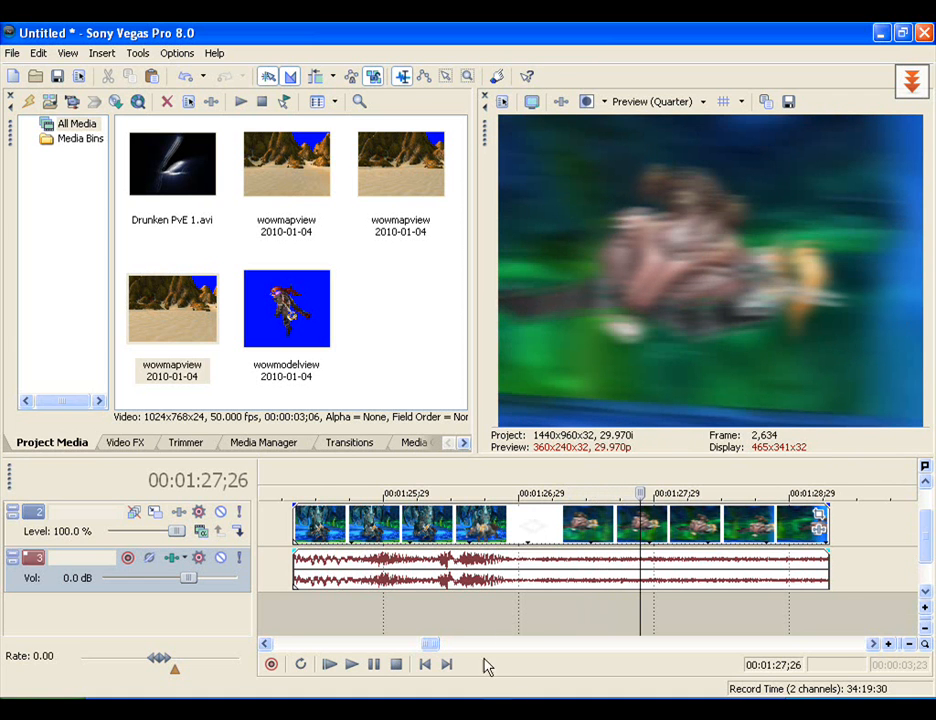
Step: Return to the desert clip, reopen its Event Pan/Crop at the first keyframe, and play the pan to judge its speed
scroll(492, 632, "down", 5)
left_click_drag(451, 646, 314, 650)
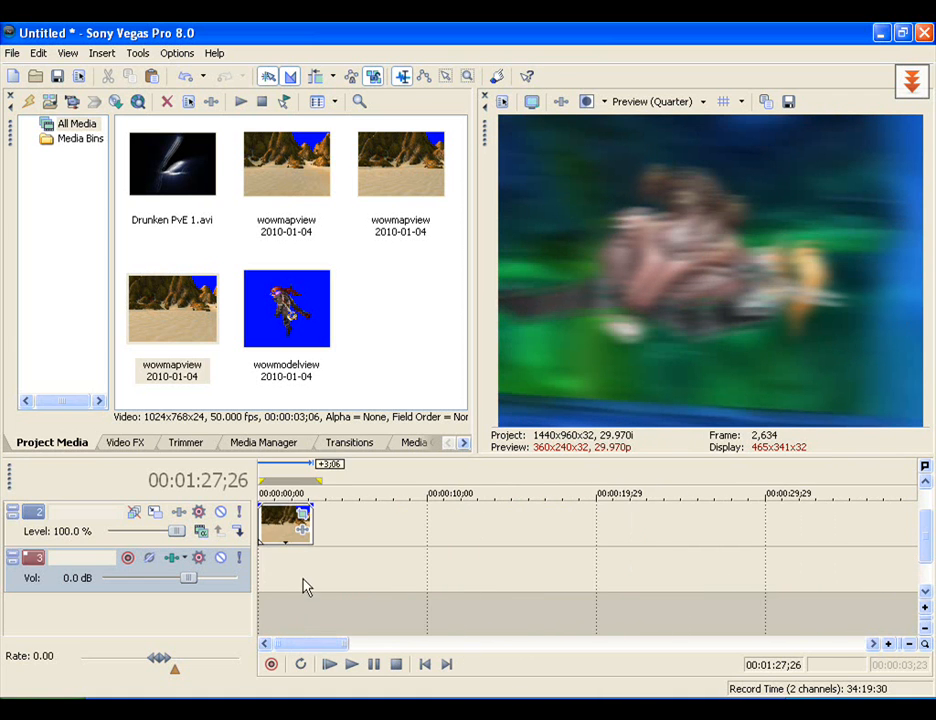
left_click(302, 602)
scroll(299, 594, "up", 1)
right_click(323, 545)
left_click(398, 190)
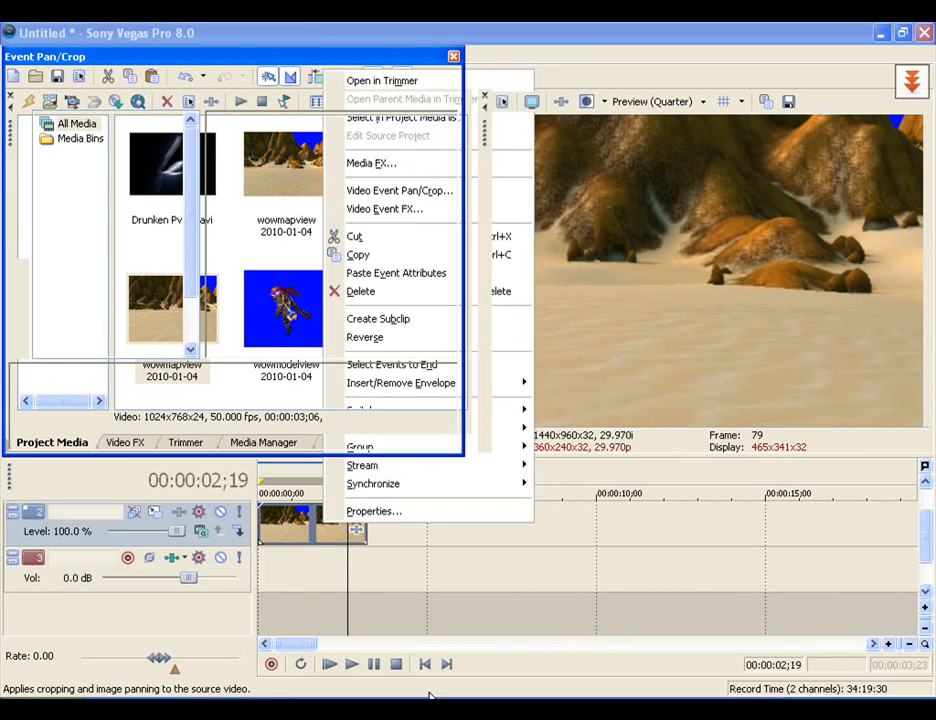
mouse_move(128, 374)
left_mouse_down()
mouse_move(117, 375)
mouse_move(221, 384)
mouse_move(126, 386)
left_mouse_up()
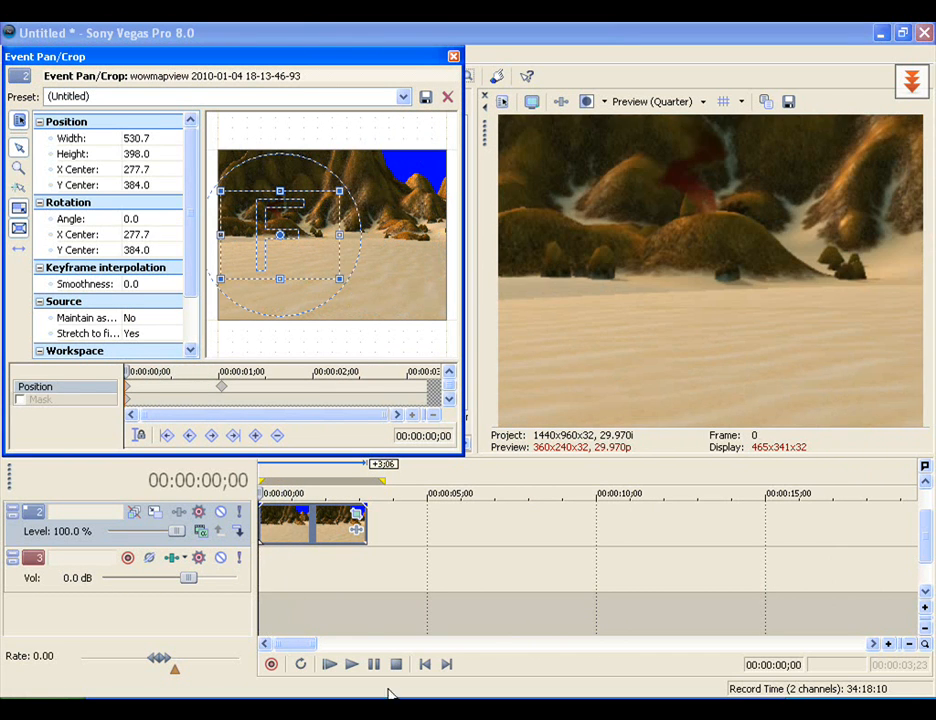
left_click(354, 665)
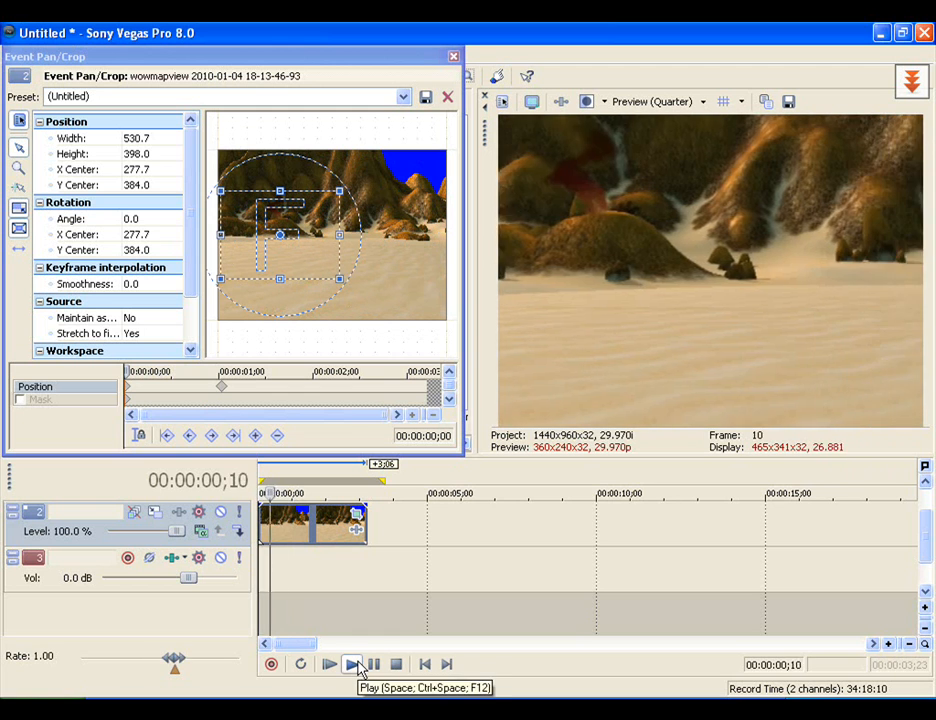
left_click(358, 665)
left_click(371, 666)
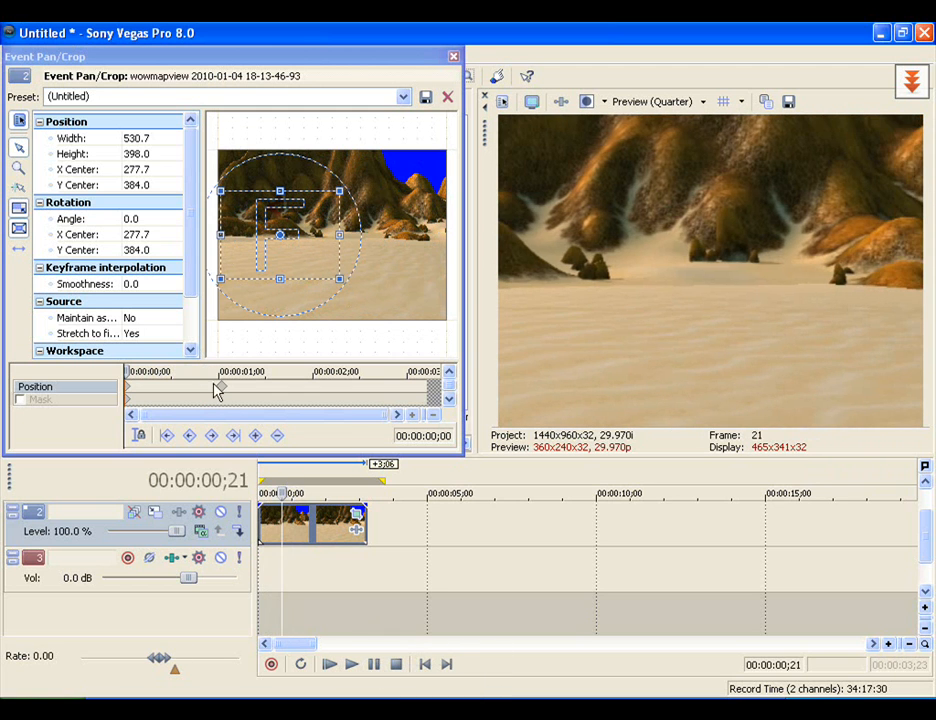
Step: Move the second position keyframe earlier to 00:00:00;14, preview the faster pan, and check the crop frame at both keyframes
left_click_drag(225, 398, 190, 397)
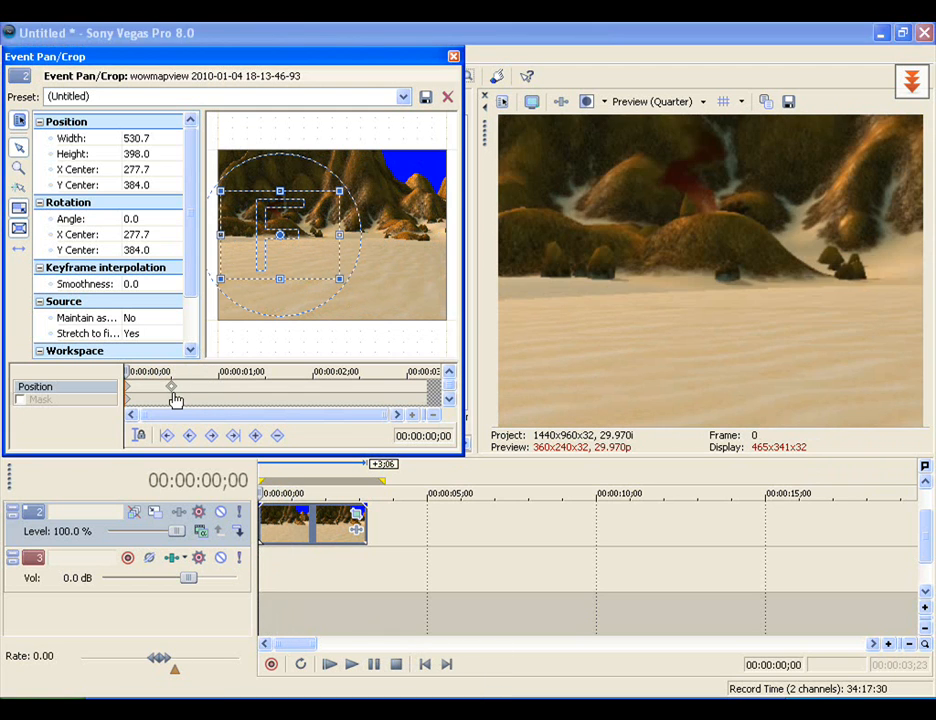
left_click(351, 664)
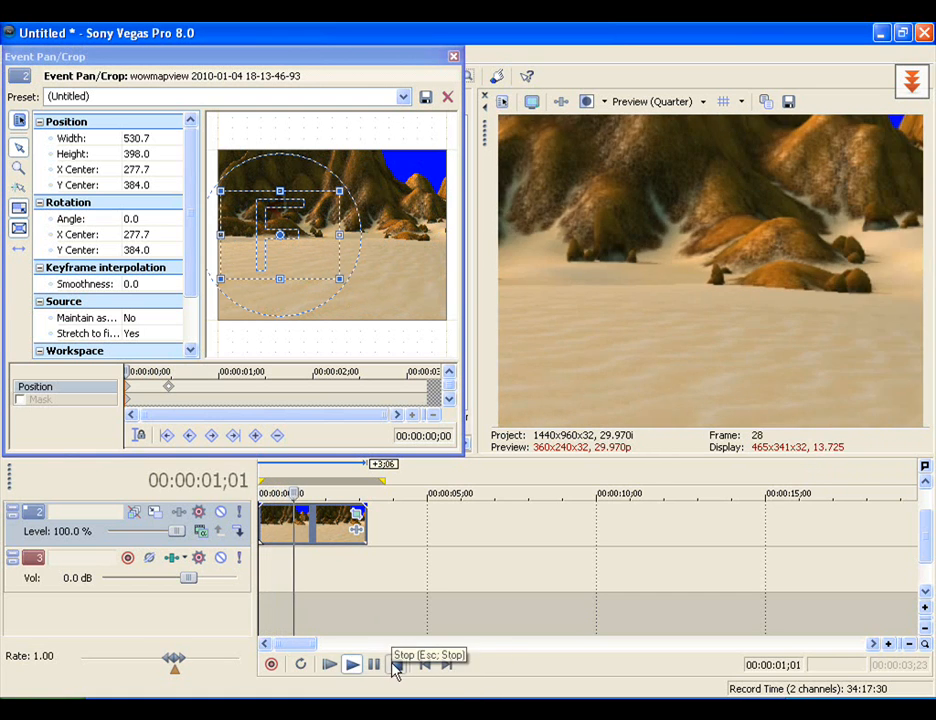
left_click(396, 664)
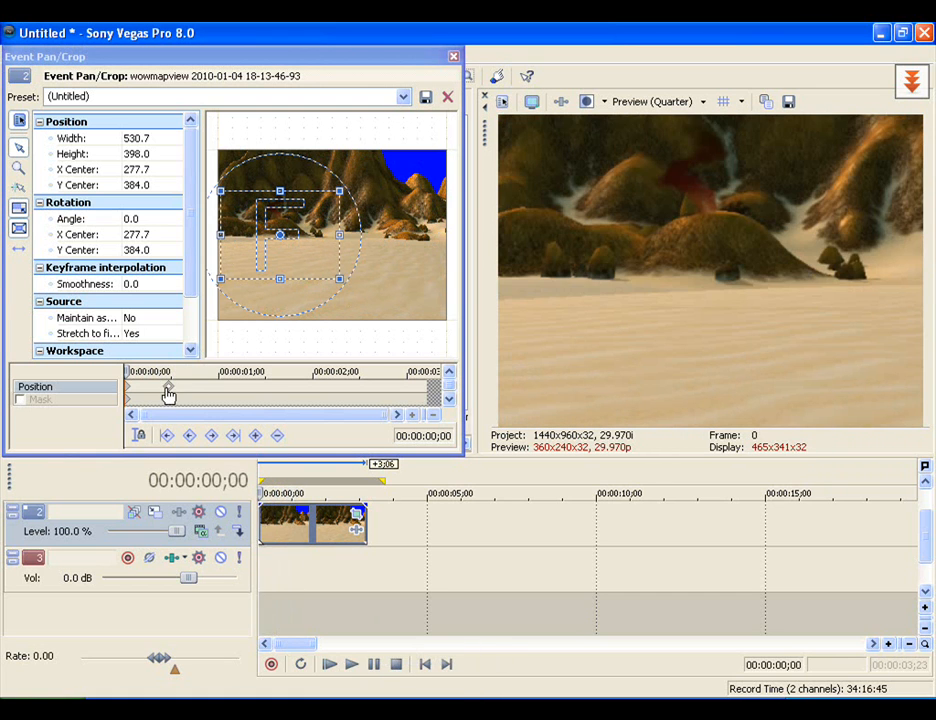
left_click(168, 390)
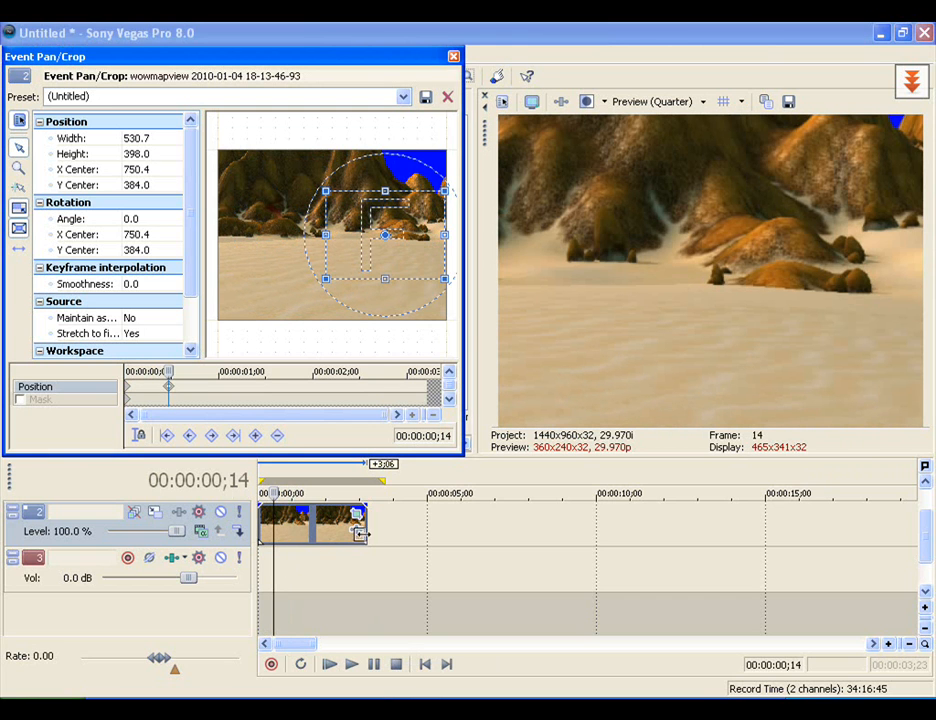
left_click(128, 393)
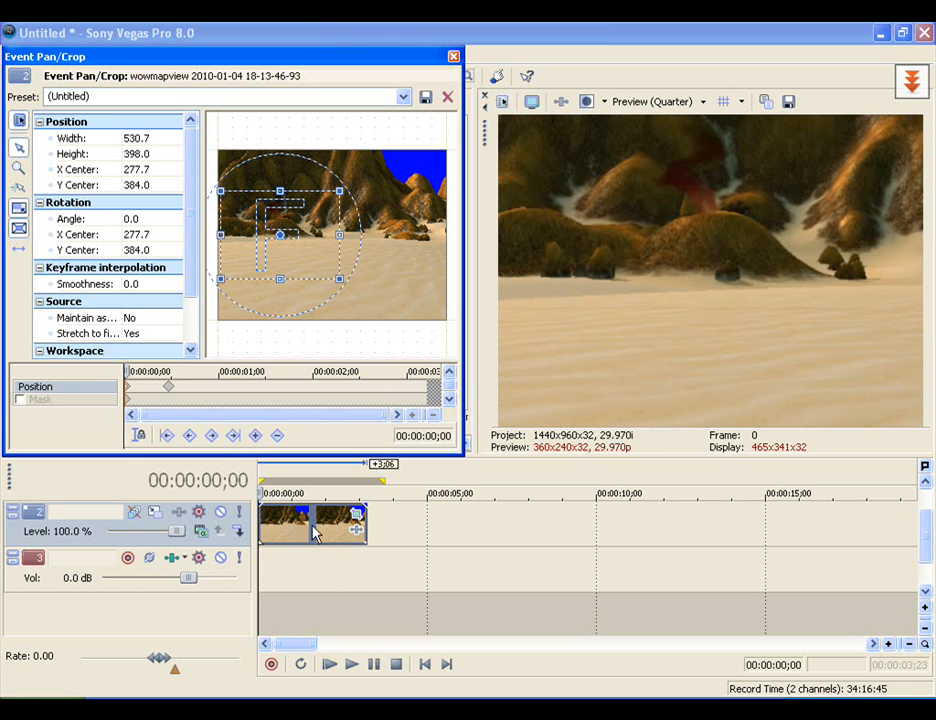
Step: Trim the end of the desert clip back to the second position keyframe at 00:00:00;14
left_click(170, 390)
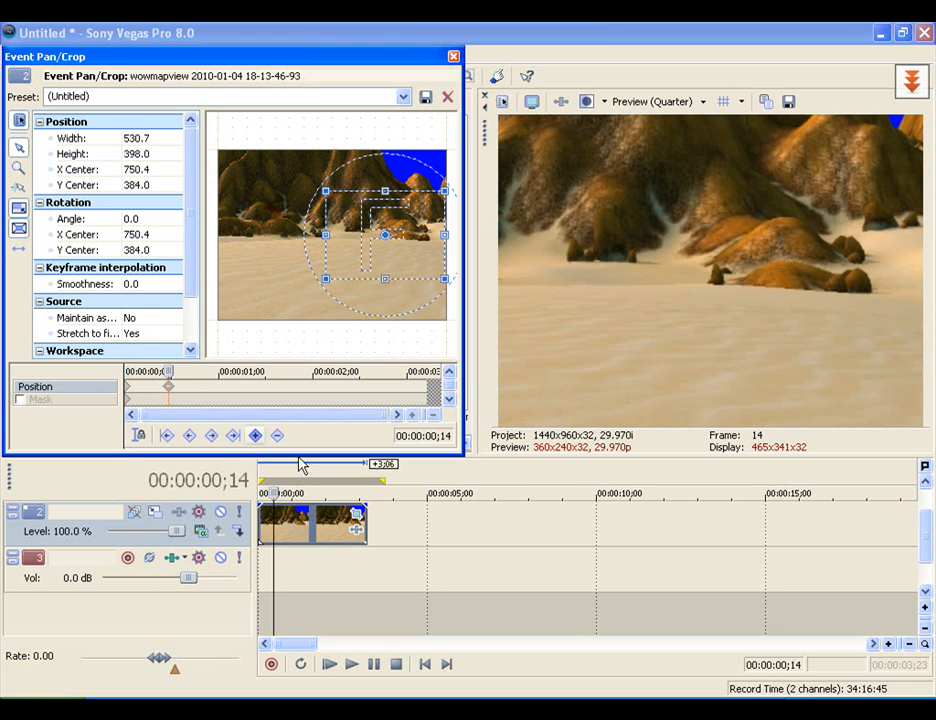
left_click_drag(362, 519, 273, 527)
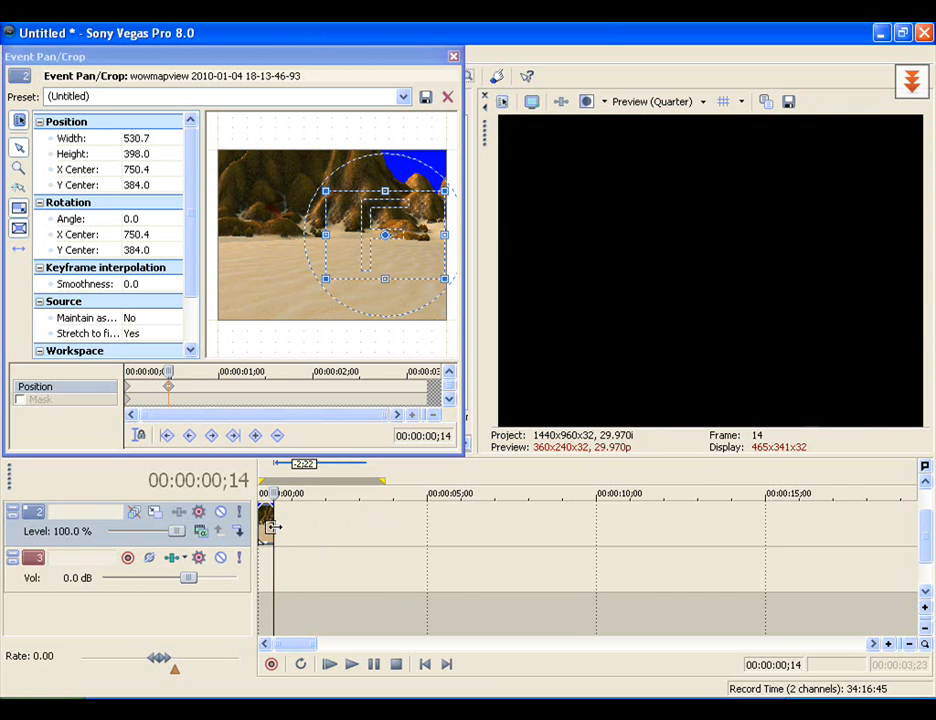
scroll(311, 574, "up", 5)
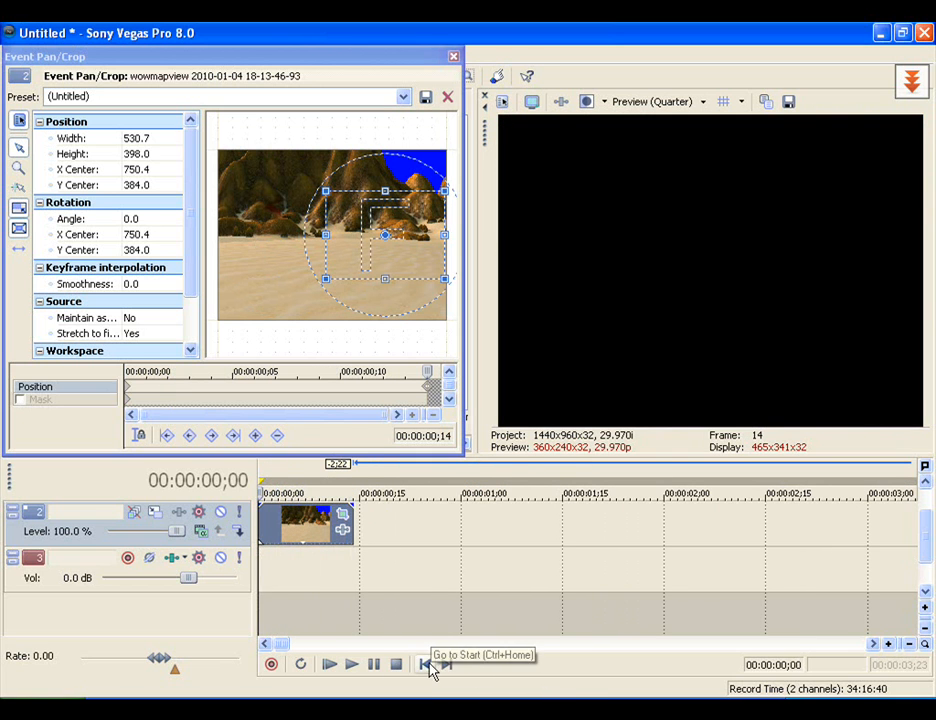
Step: Play the trimmed pan repeatedly from the start and close Event Pan/Crop
left_click(428, 665)
left_click(352, 665)
left_click(353, 668)
left_click(353, 668)
left_click(353, 668)
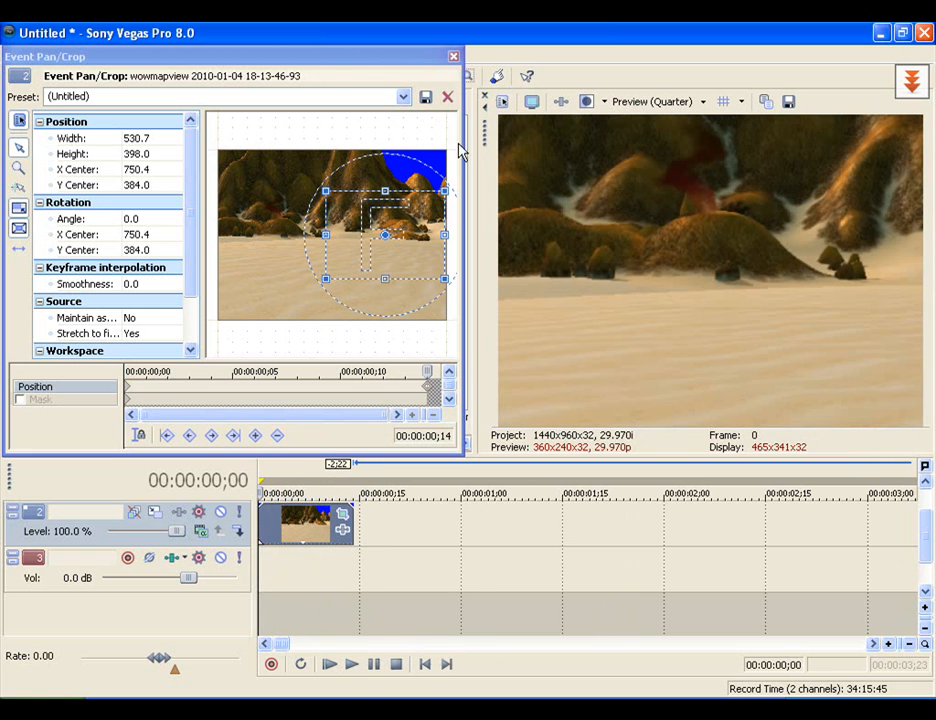
left_click(453, 56)
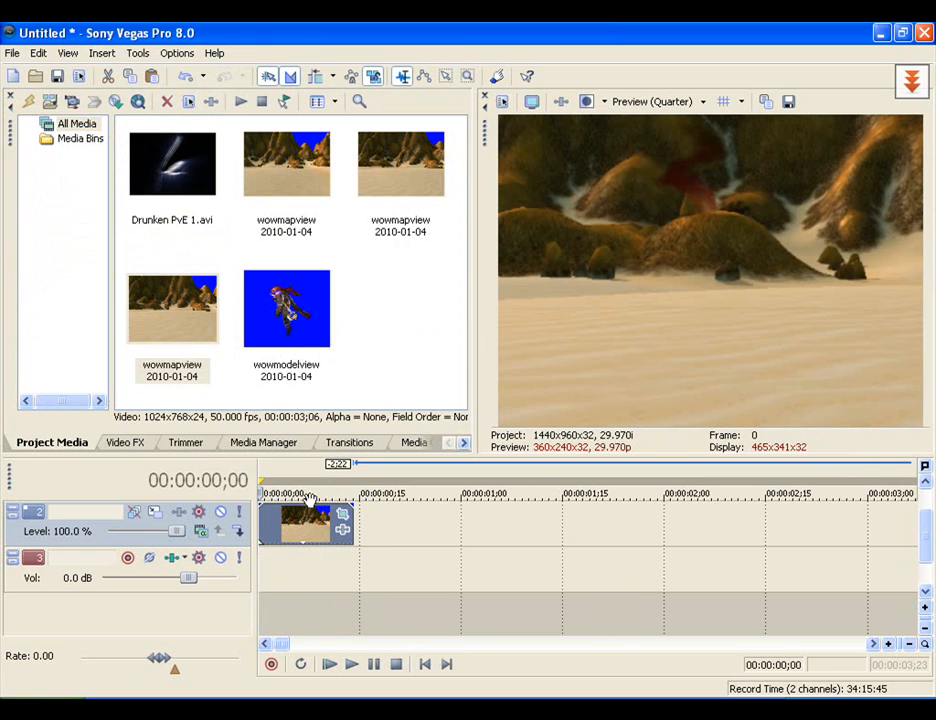
Step: Add a Gaussian Blur effect to the desert clip's Video Event FX
left_click(313, 511)
right_click(313, 511)
left_click(405, 199)
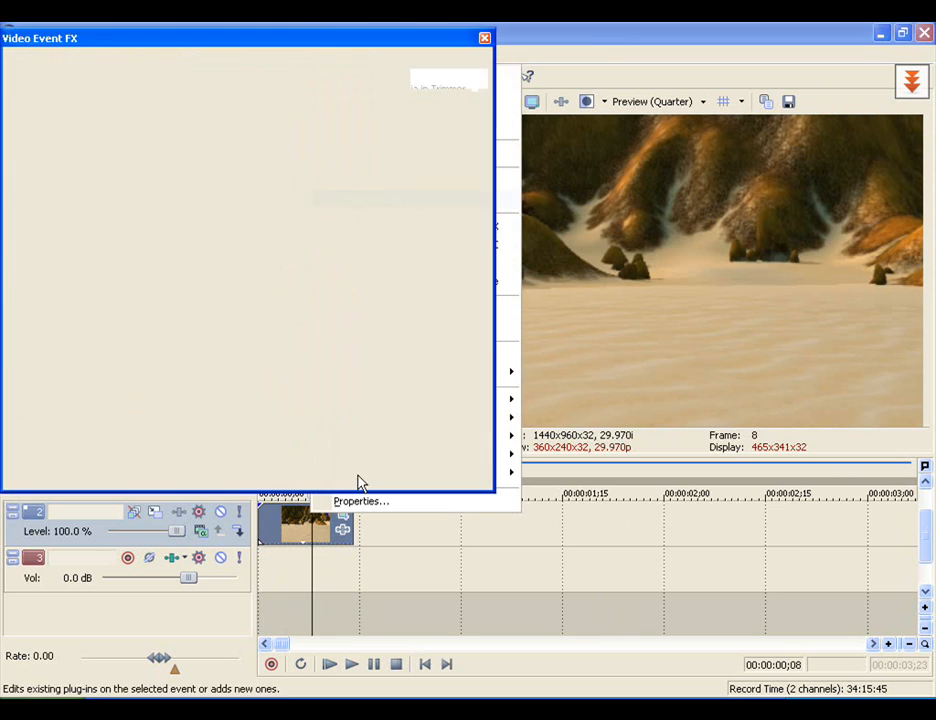
left_click_drag(345, 558, 487, 553)
left_click(575, 298)
left_click(738, 263)
left_click(738, 209)
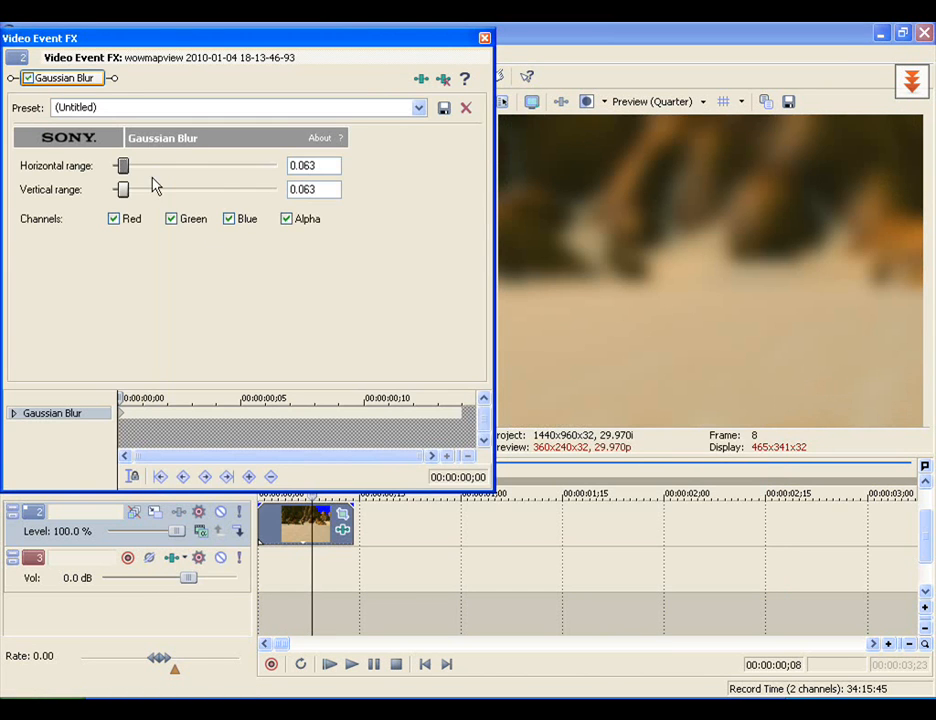
Step: Set the Gaussian Blur's vertical range to 0.000 and horizontal range to 0.100, and close the effect settings
left_click_drag(114, 193, 58, 203)
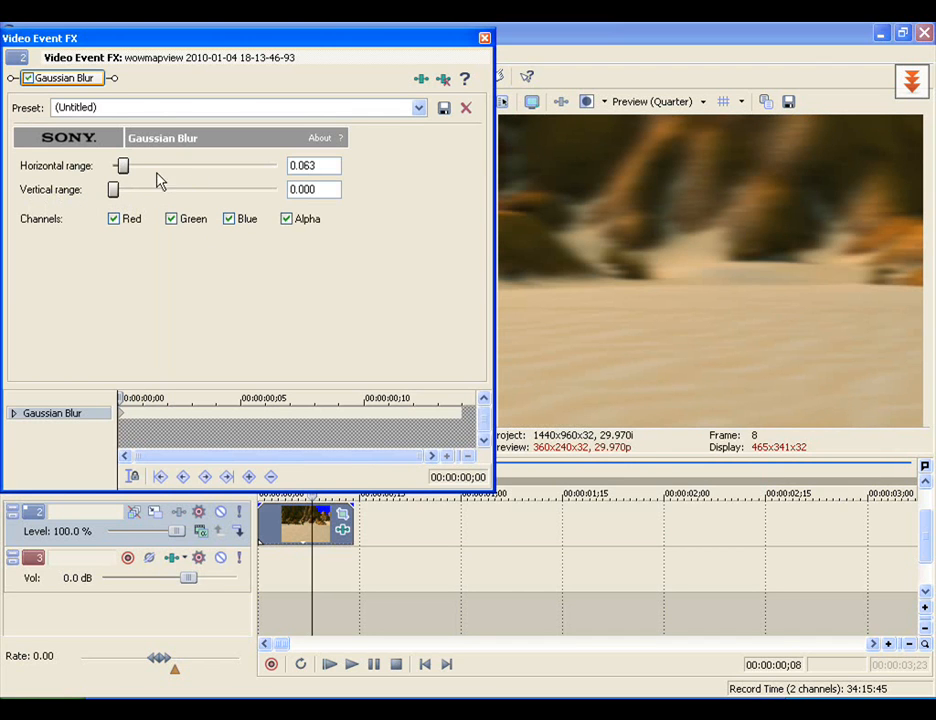
mouse_move(123, 172)
left_mouse_down()
mouse_move(109, 168)
mouse_move(133, 180)
left_mouse_up()
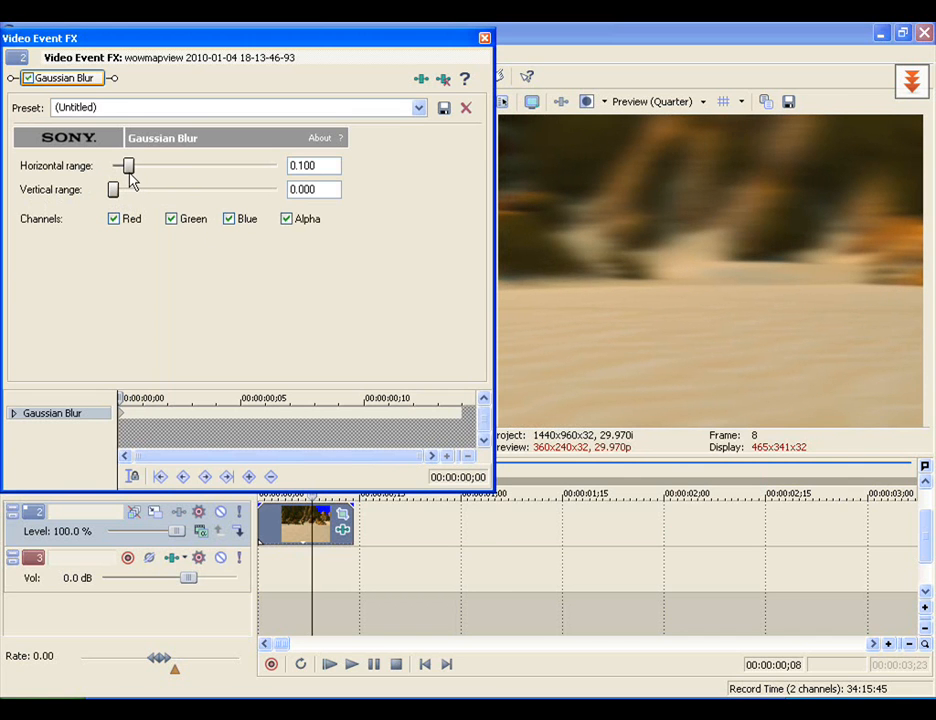
left_click(484, 37)
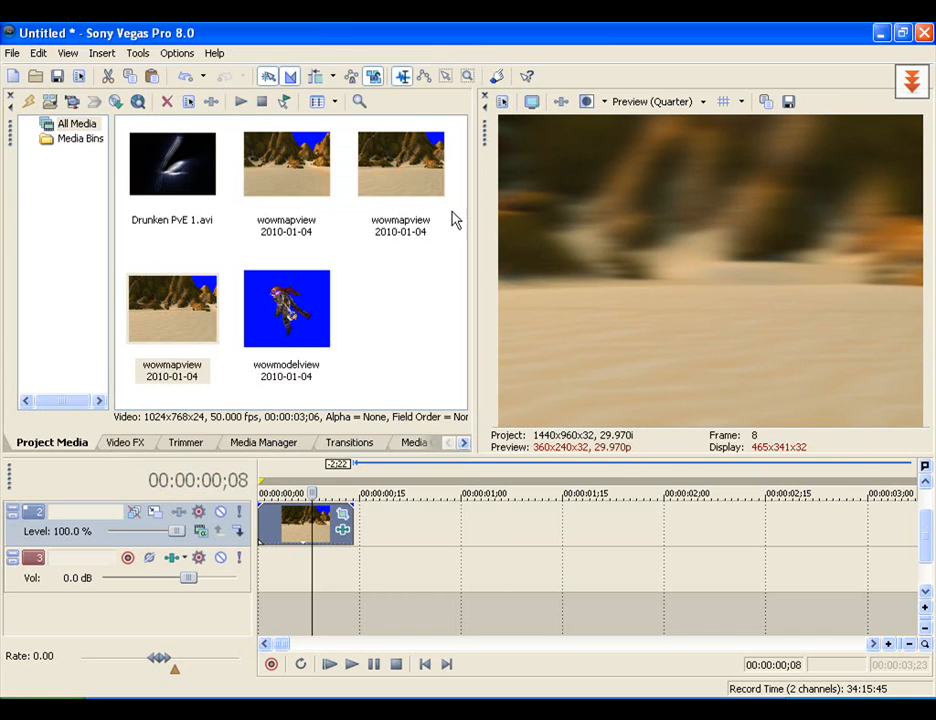
Step: Play the horizontally blurred pan several times from the start and check its look near the end of the clip
left_click(424, 666)
left_click(352, 665)
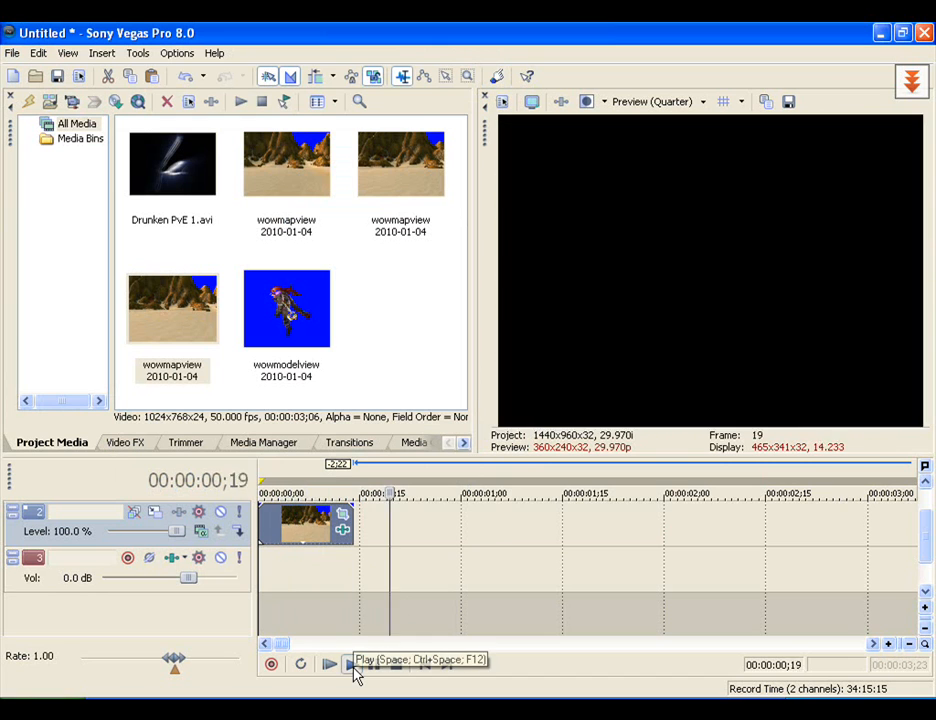
left_click(353, 667)
left_click(353, 667)
left_click(353, 667)
left_click(353, 667)
left_click(399, 668)
left_click(343, 595)
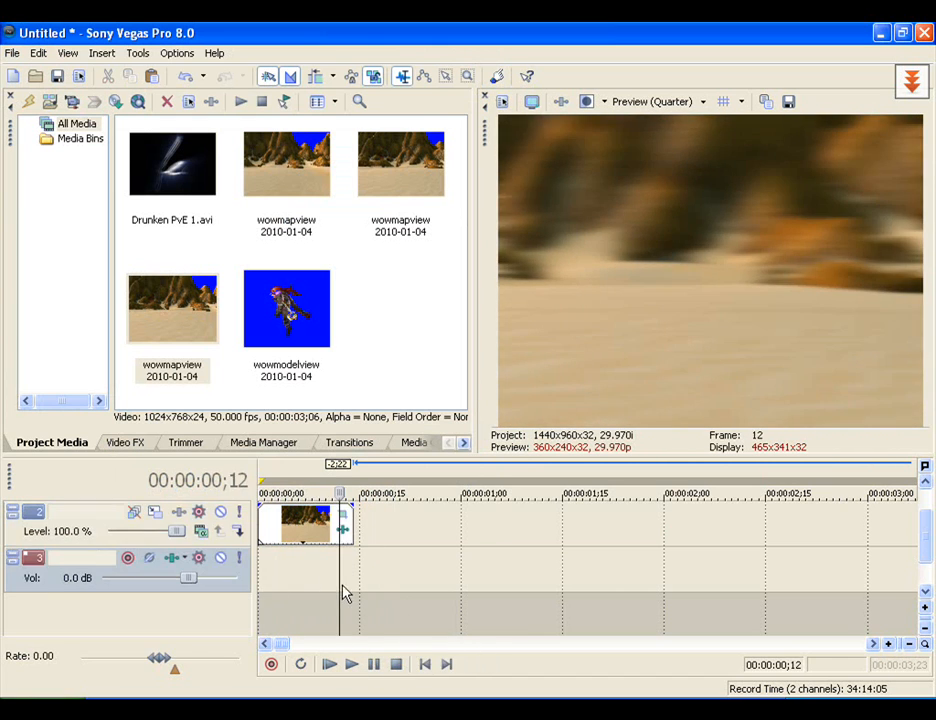
Step: Try the NewBlue Earthquake effect after the Gaussian Blur on the desert clip and preview the shake
left_click(342, 530)
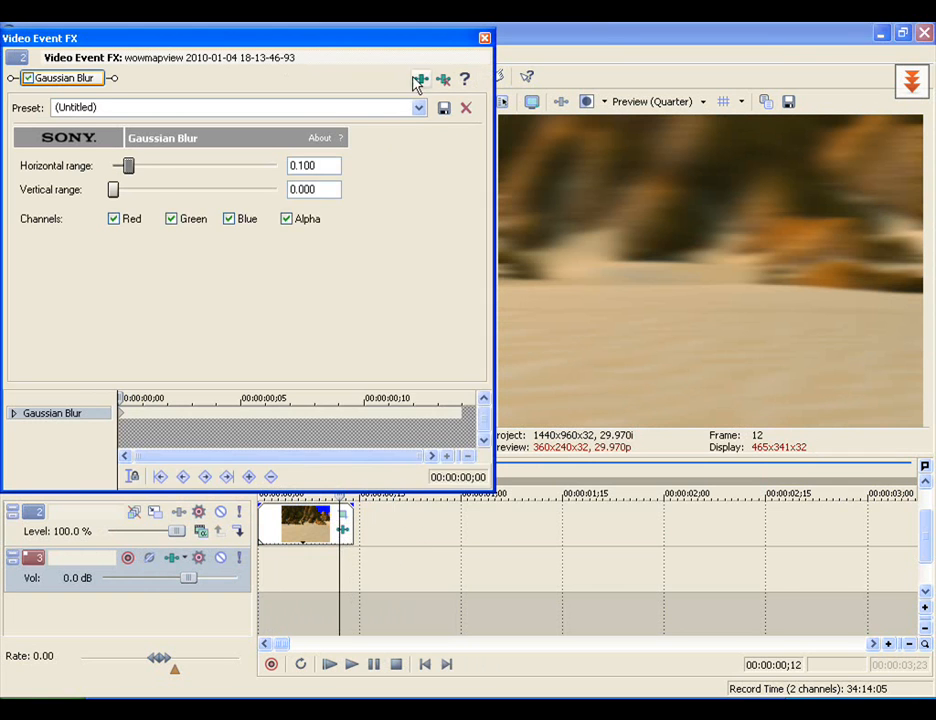
left_click(421, 79)
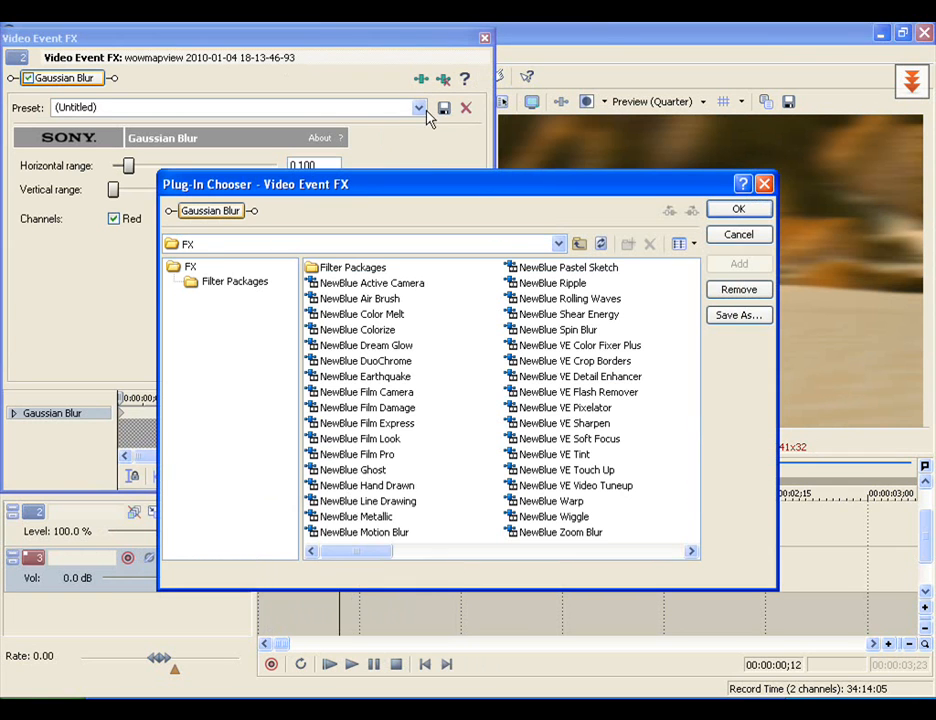
left_click(380, 377)
left_click(744, 270)
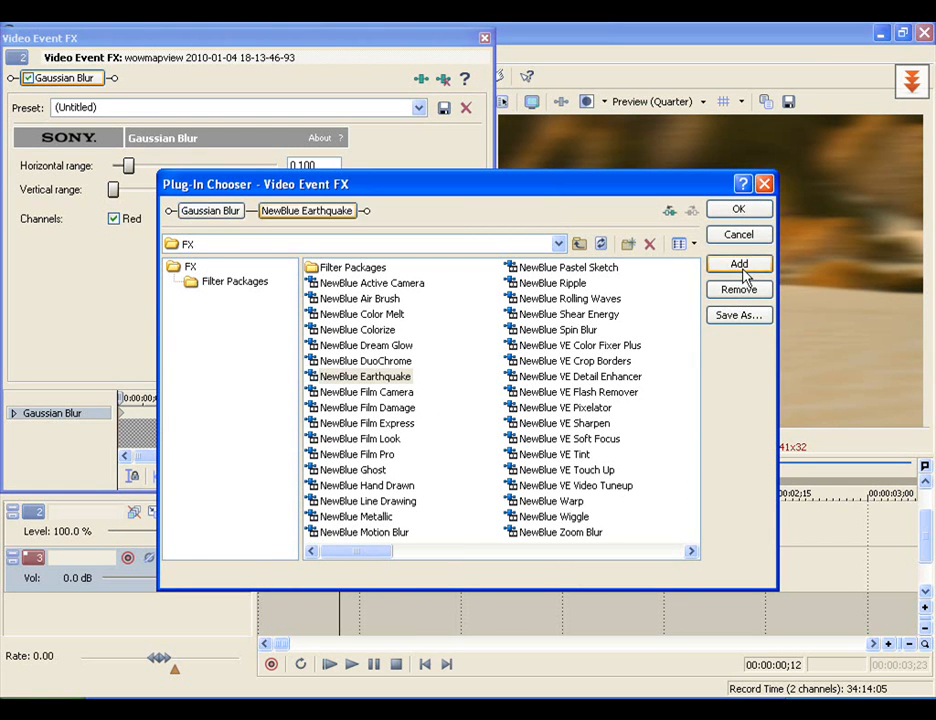
left_click(745, 212)
left_click_drag(119, 398, 194, 573)
left_click(352, 664)
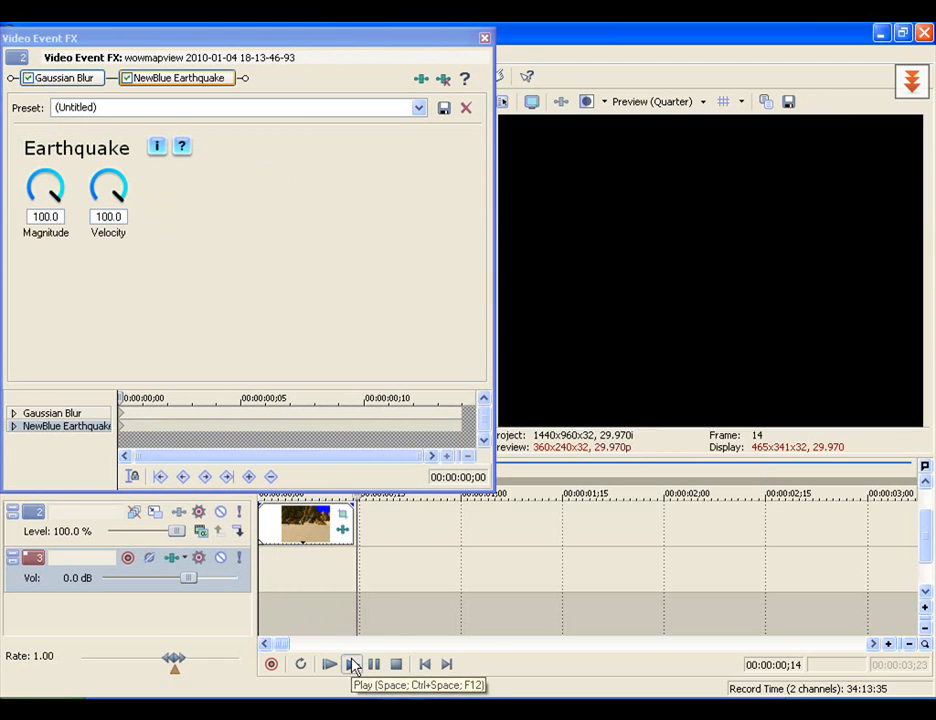
left_click(394, 665)
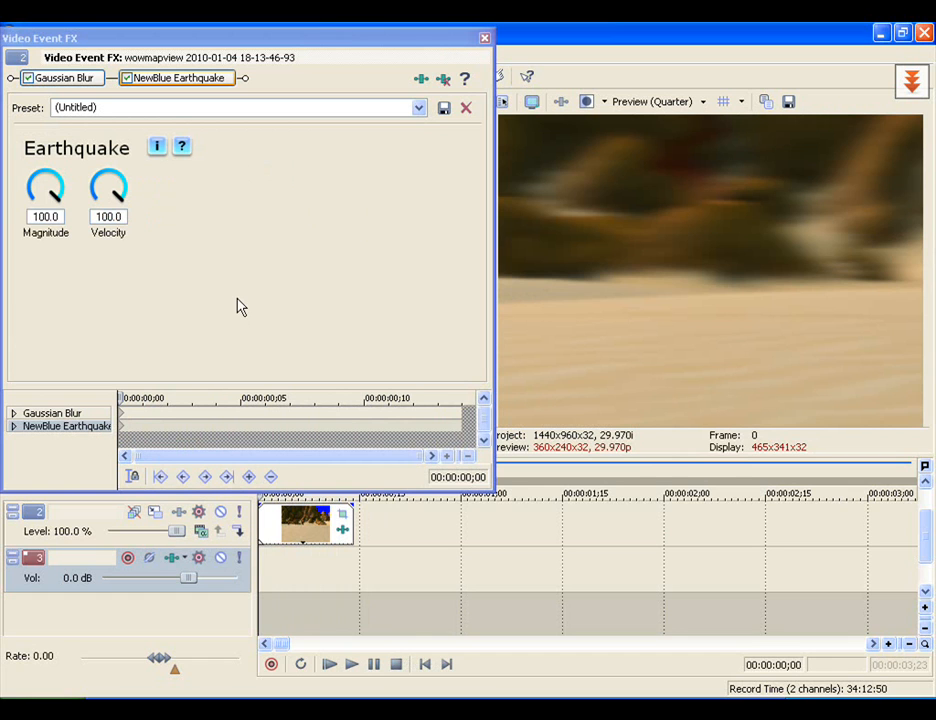
Step: Remove the NewBlue Earthquake effect from the clip's effect chain and close the effect settings
right_click(204, 82)
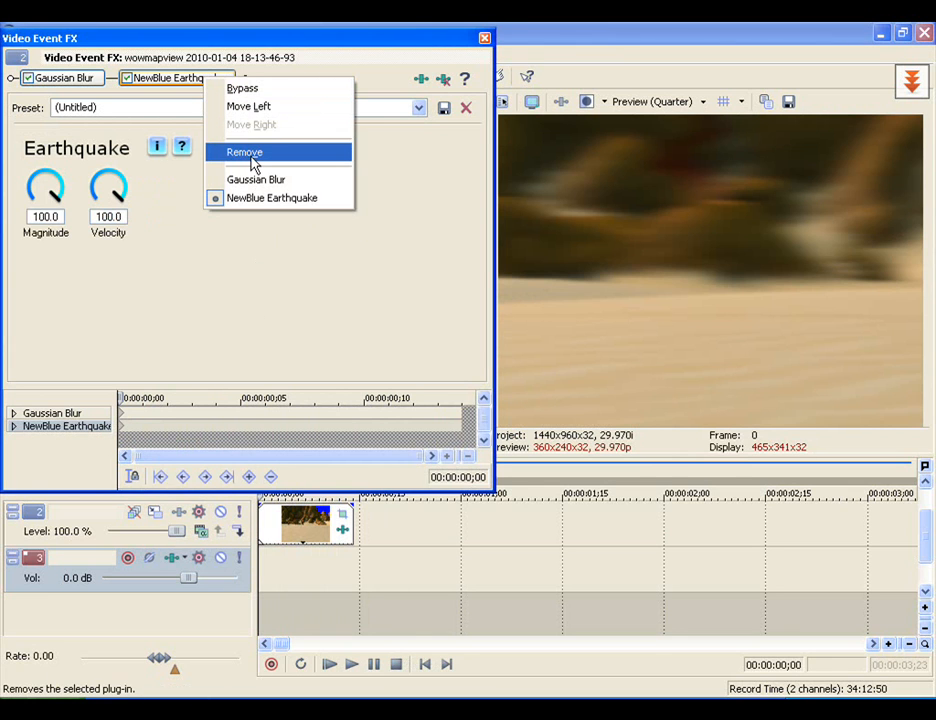
left_click(245, 153)
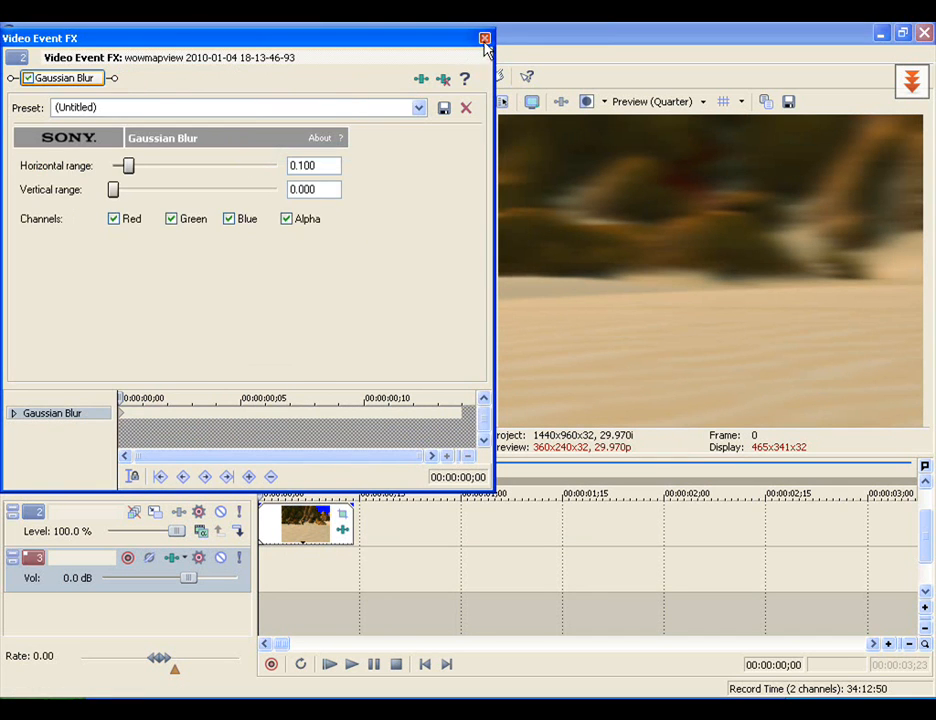
left_click(484, 40)
Step: In the desert clip's Event Pan/Crop, rotate the crop frame to about -3.2 at 00:00:00;01 and 1.4 at 00:00:00;02
left_click(290, 588)
scroll(290, 588, "up", 2)
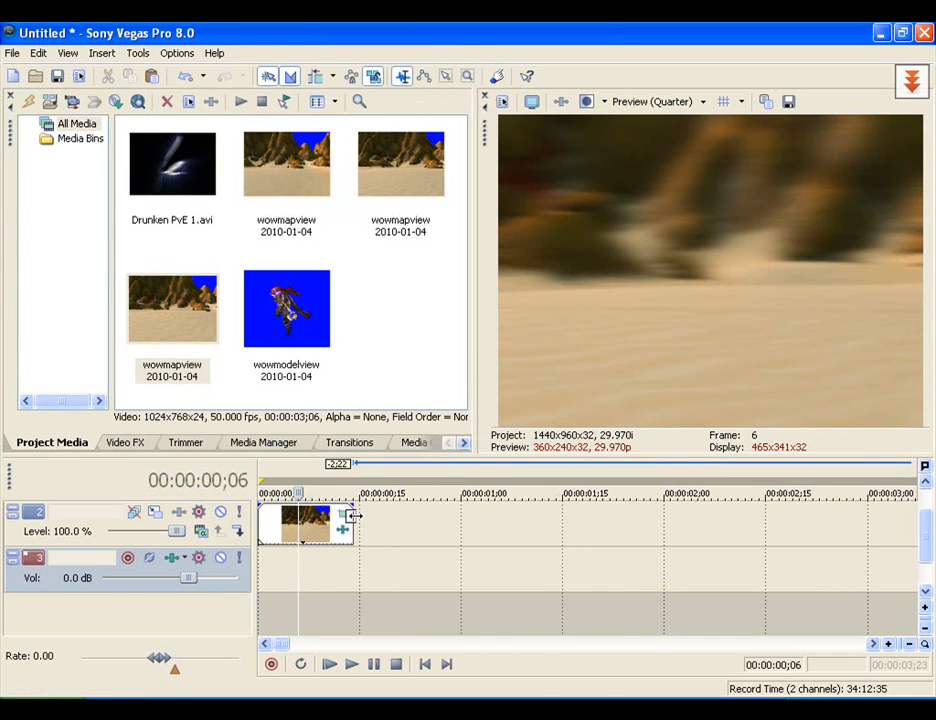
left_click(350, 513)
left_click(298, 545)
left_click(342, 513)
left_click_drag(427, 371, 33, 392)
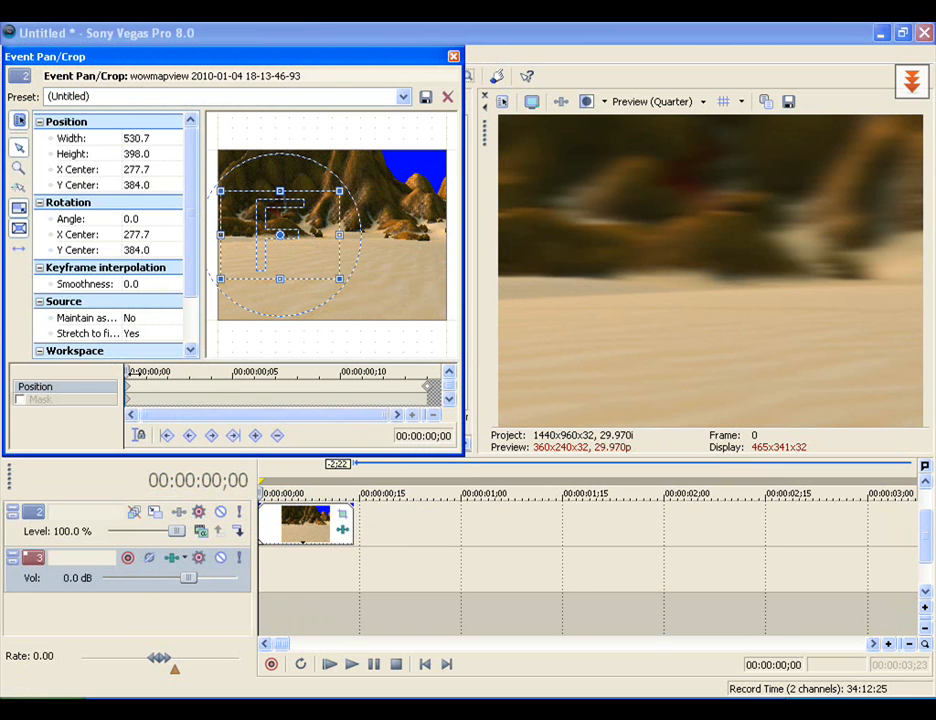
left_click_drag(133, 372, 103, 383)
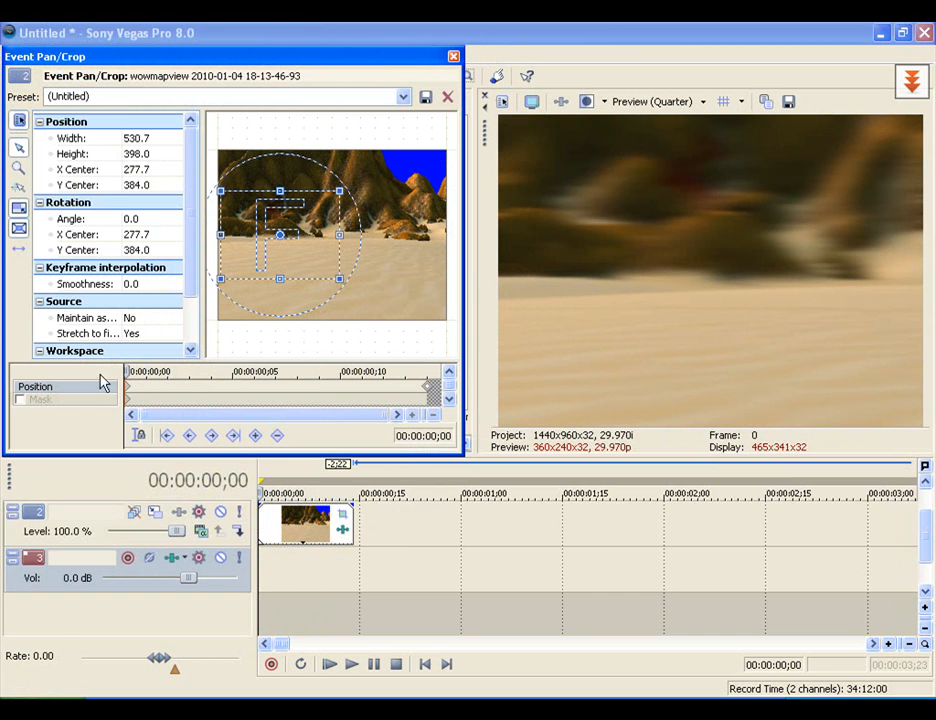
left_click(211, 440)
left_click_drag(316, 162, 313, 163)
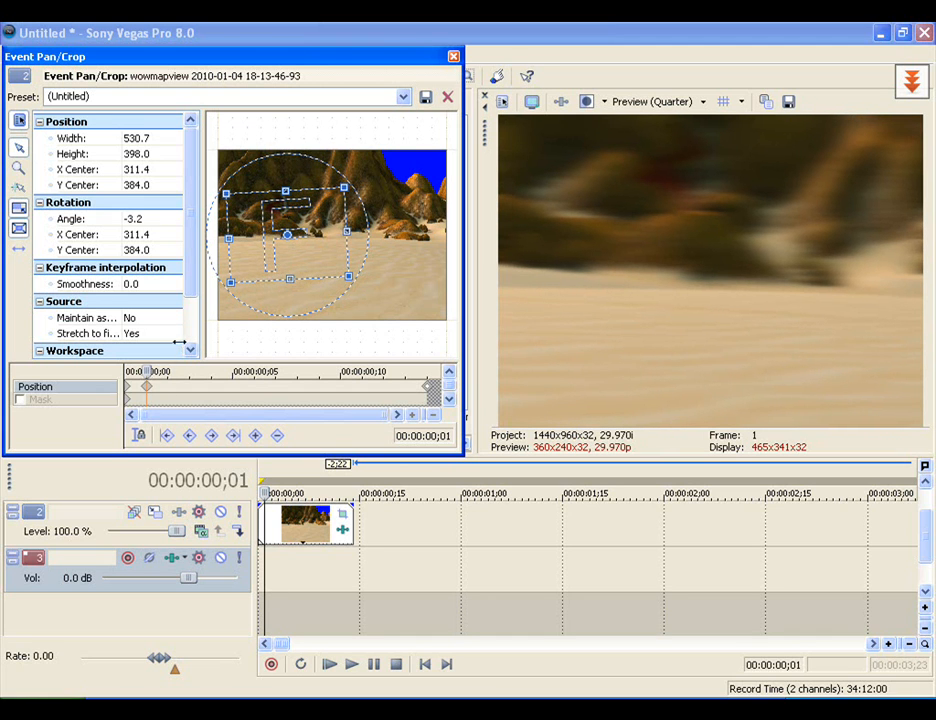
left_click_drag(146, 374, 167, 374)
left_click_drag(313, 155, 321, 155)
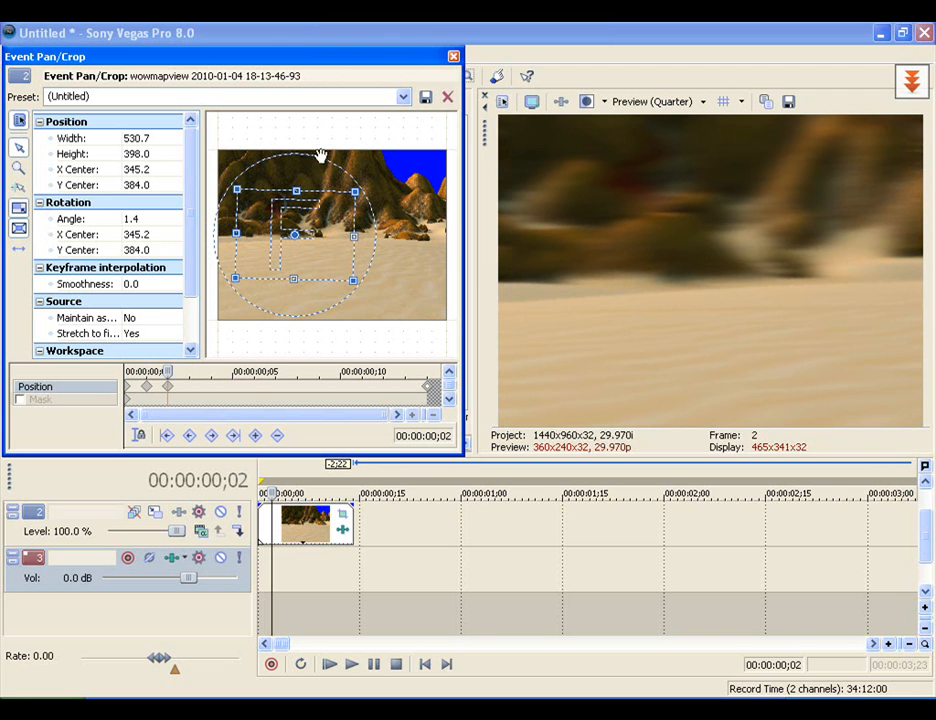
Step: Continue the frame-by-frame shake with crop angles of about -0.9 at 00:00:00;03, 1.9 at 00:00:00;04, and an opposite tilt one frame on
left_click_drag(167, 372, 189, 372)
left_click_drag(339, 166, 337, 164)
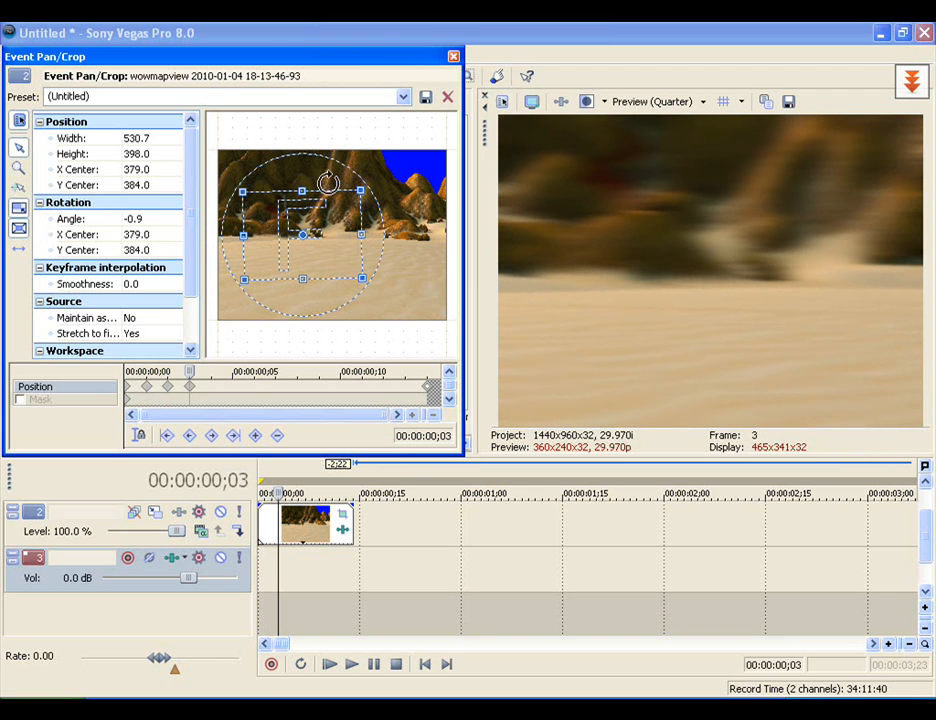
left_click_drag(190, 372, 211, 372)
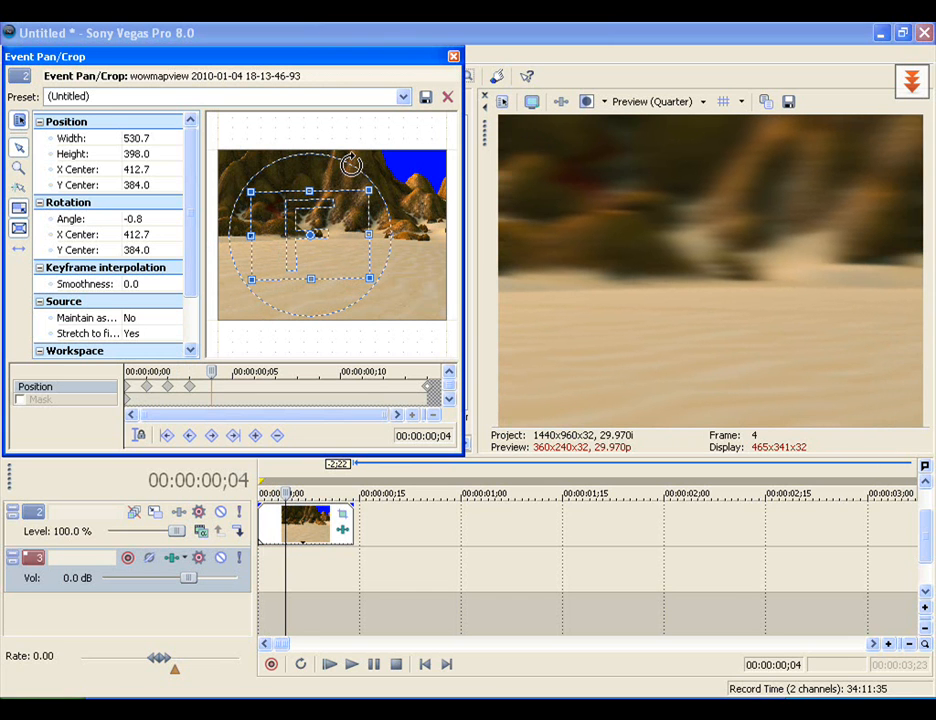
left_click_drag(351, 164, 358, 163)
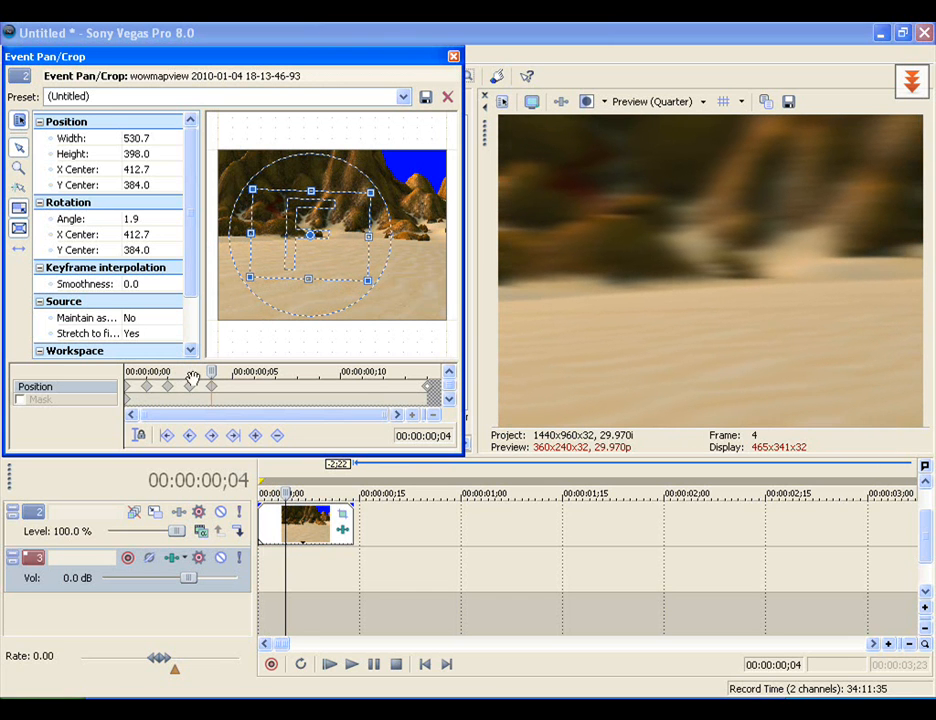
left_click_drag(211, 372, 232, 372)
left_click_drag(358, 167, 353, 167)
Step: Rotate the crop frame to about 0.7 at 00:00:00;06 and -0.6 at 00:00:00;07, nudging it slightly upward at ;07
left_click_drag(228, 372, 255, 372)
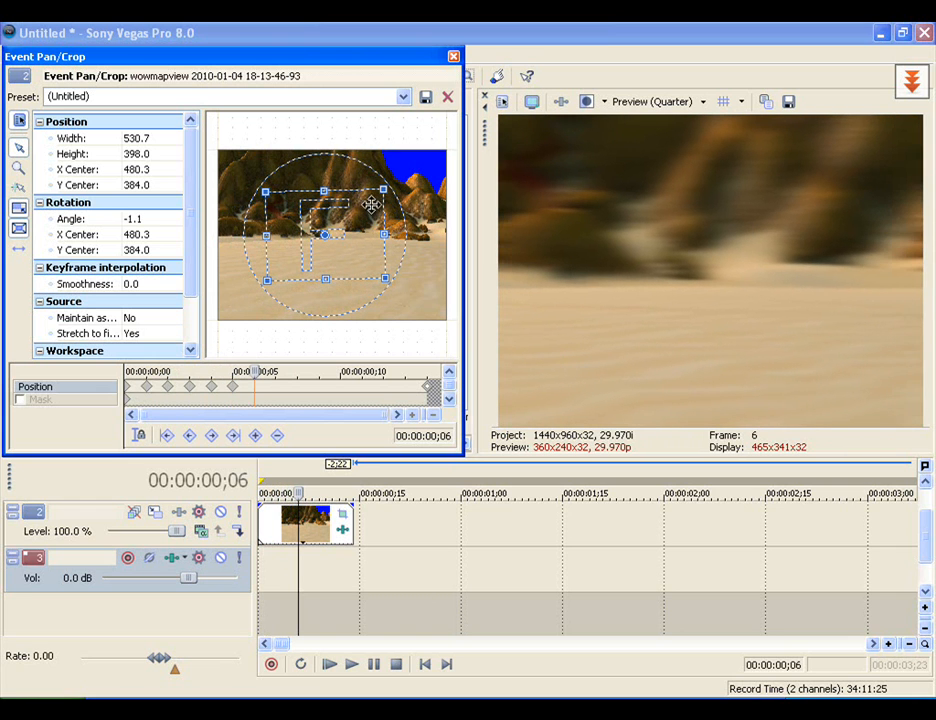
left_click_drag(360, 172, 363, 172)
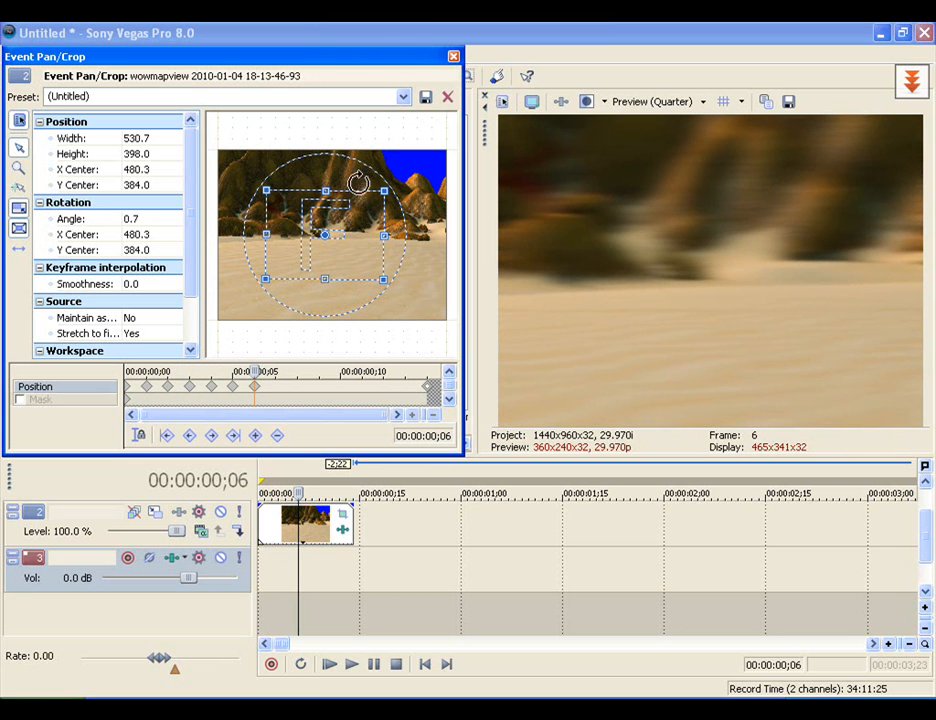
left_click_drag(252, 376, 276, 375)
left_click_drag(367, 166, 363, 163)
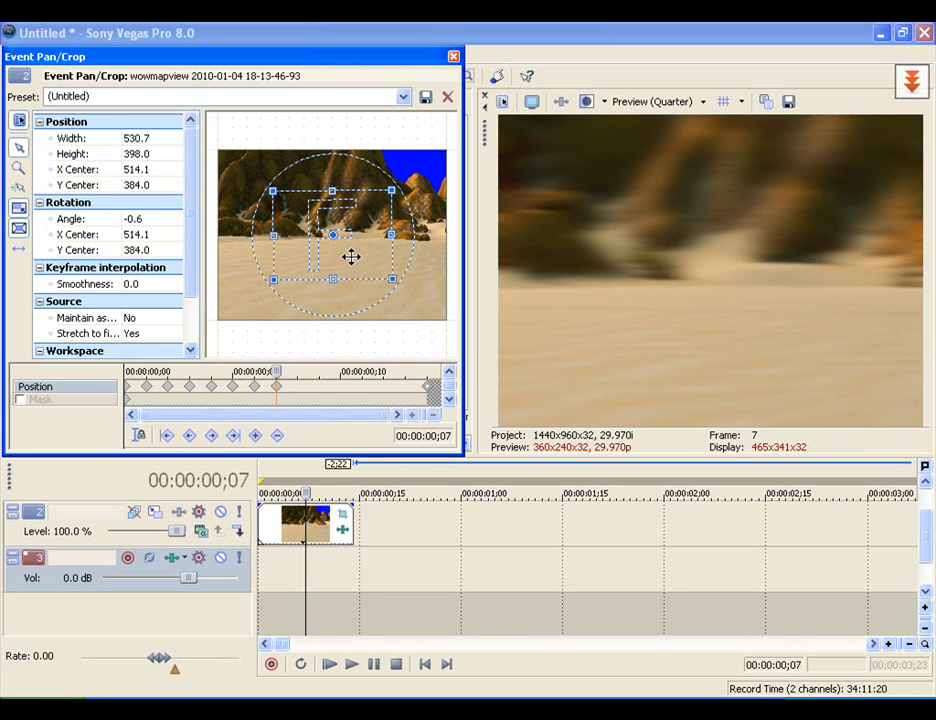
key("Up")
key("Up")
Step: Add alternating tilts at 00:00:00;08 and 00:00:00;09, and rotate the crop frame to about 1.8 at 00:00:00;10
left_click_drag(279, 370, 297, 370)
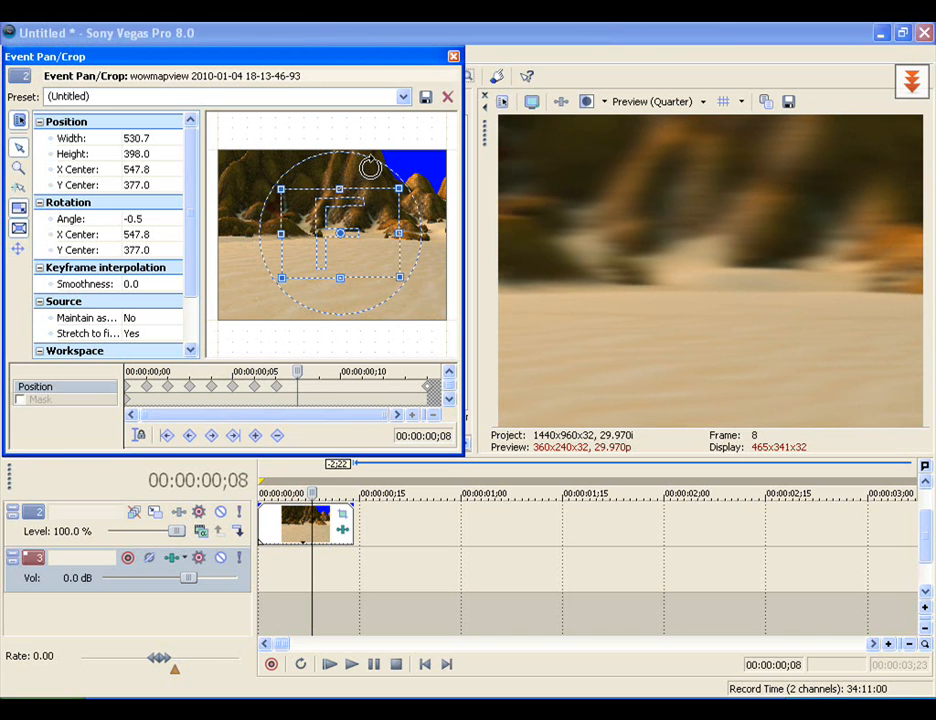
left_click_drag(370, 166, 372, 167)
left_click_drag(296, 372, 318, 371)
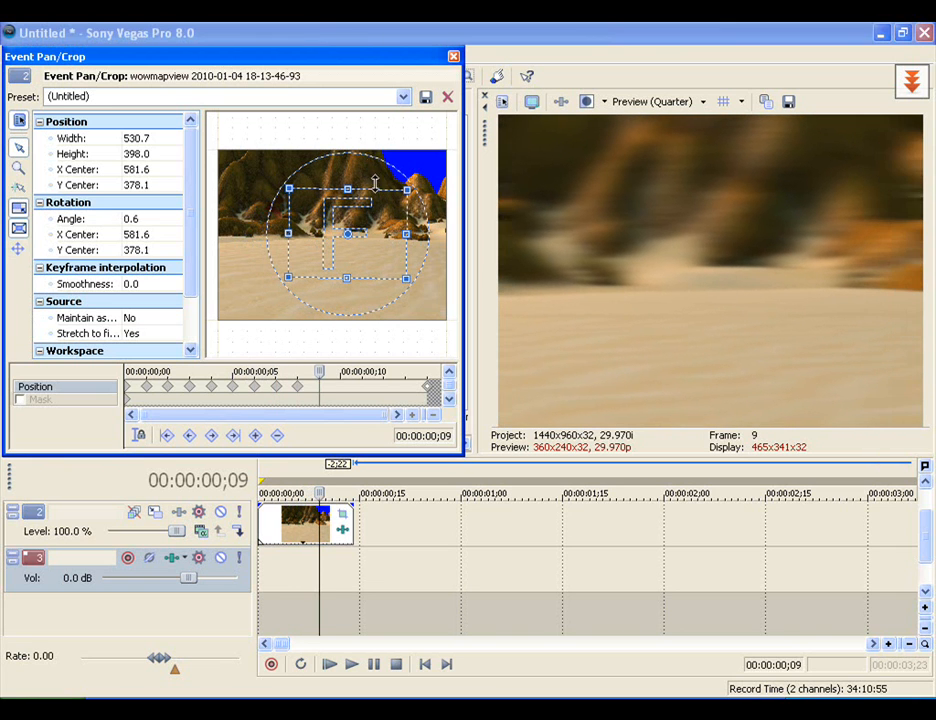
left_click_drag(376, 163, 372, 163)
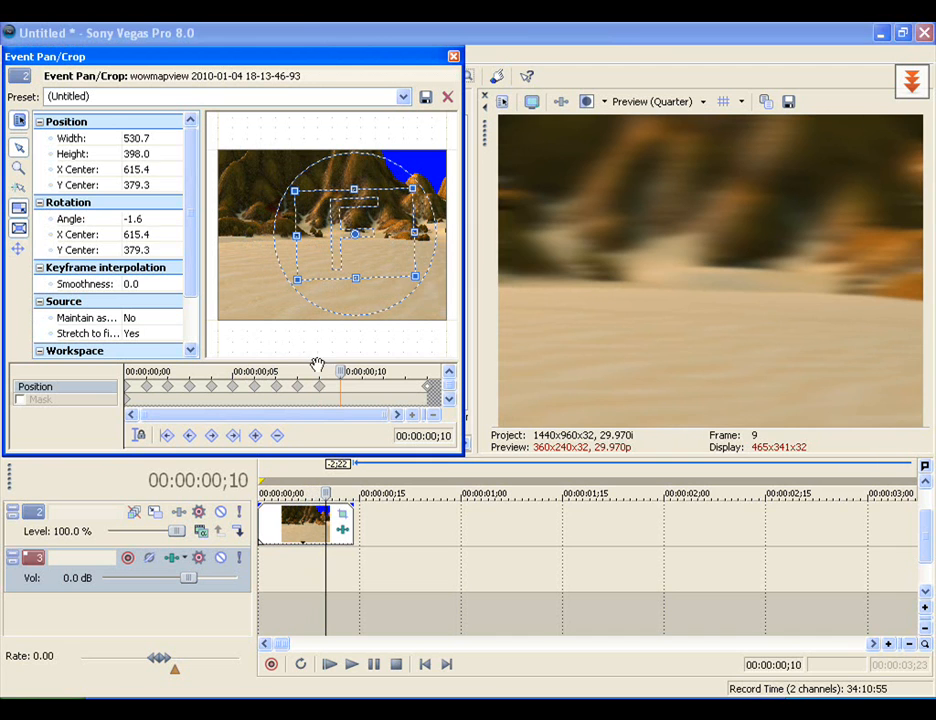
left_click_drag(316, 370, 340, 371)
left_click_drag(376, 163, 381, 163)
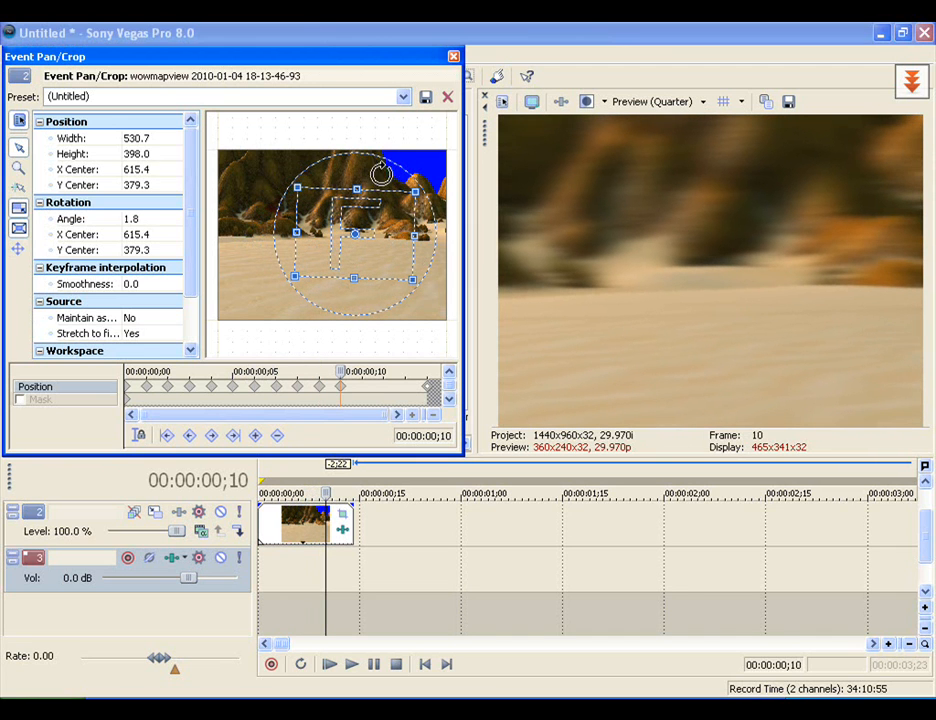
Step: Add the remaining alternating tilt keyframes from 00:00:00;11 to 00:00:00;13, with a crop angle of about -0.4 at ;13
left_click_drag(342, 368, 363, 369)
left_click_drag(393, 166, 413, 170)
key("Right")
key("Right")
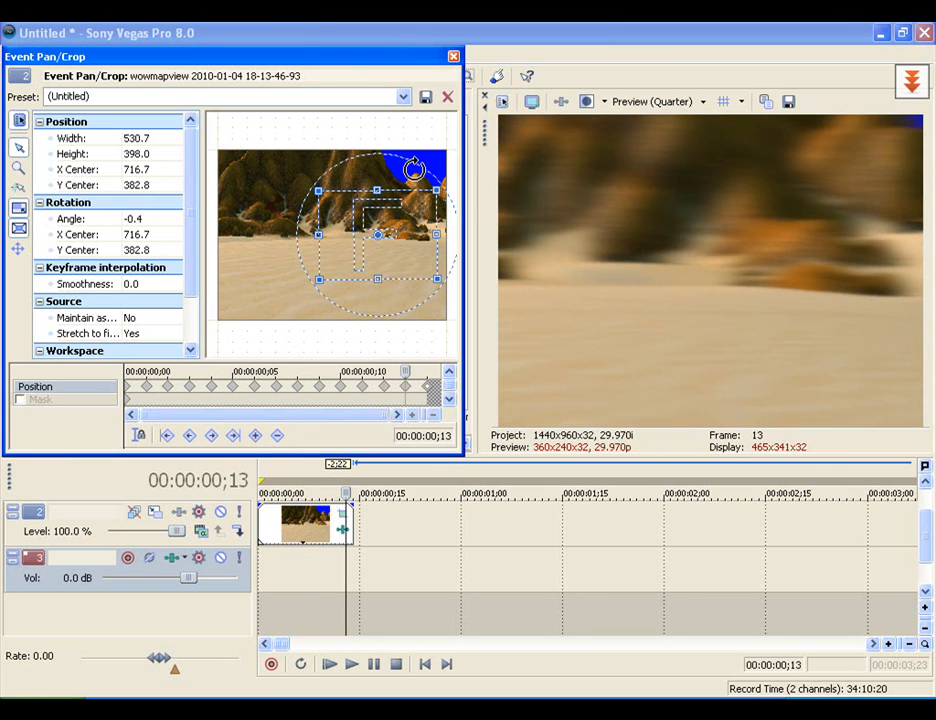
Step: Close the Event Pan/Crop window and play the shaking desert clip repeatedly from its start to check the motion
left_click(453, 57)
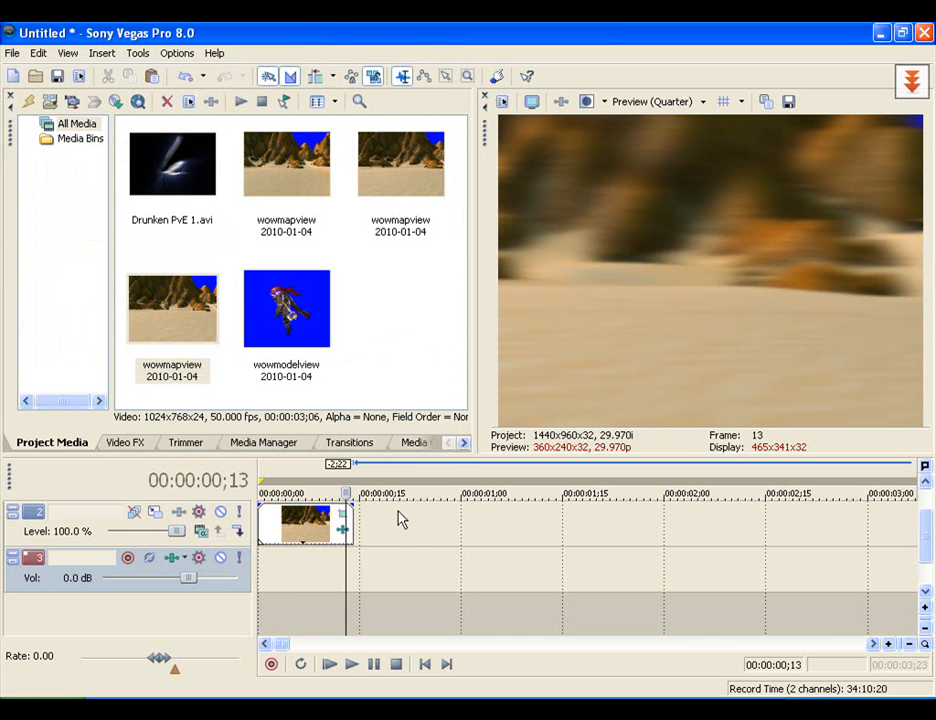
scroll(414, 606, "up", 1)
scroll(437, 591, "down", 1)
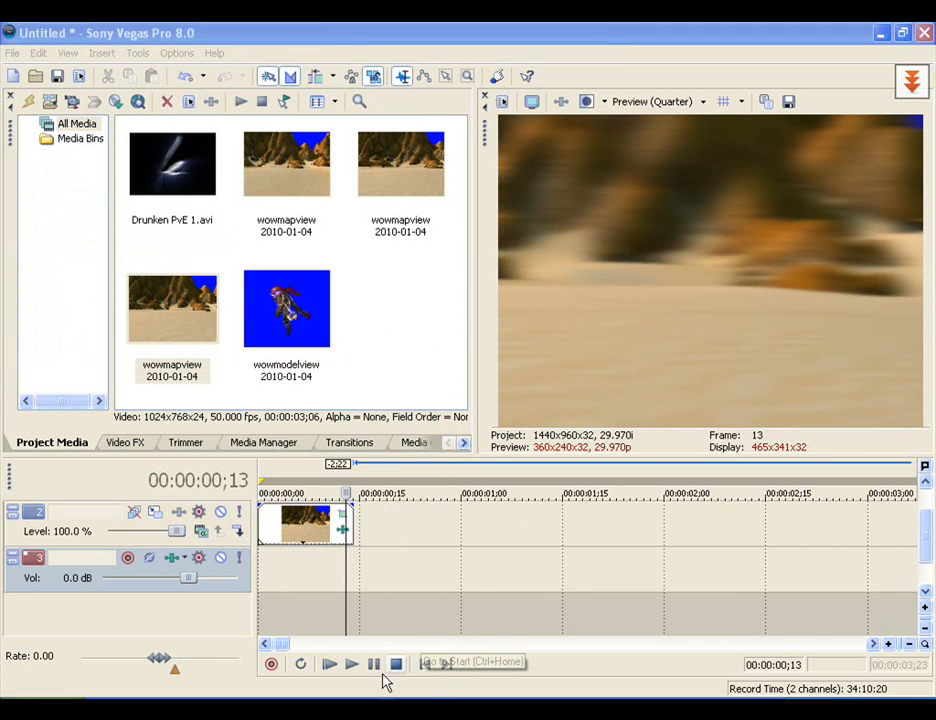
left_click(353, 666)
left_click(424, 667)
left_click(424, 667)
left_click(424, 667)
left_click(424, 667)
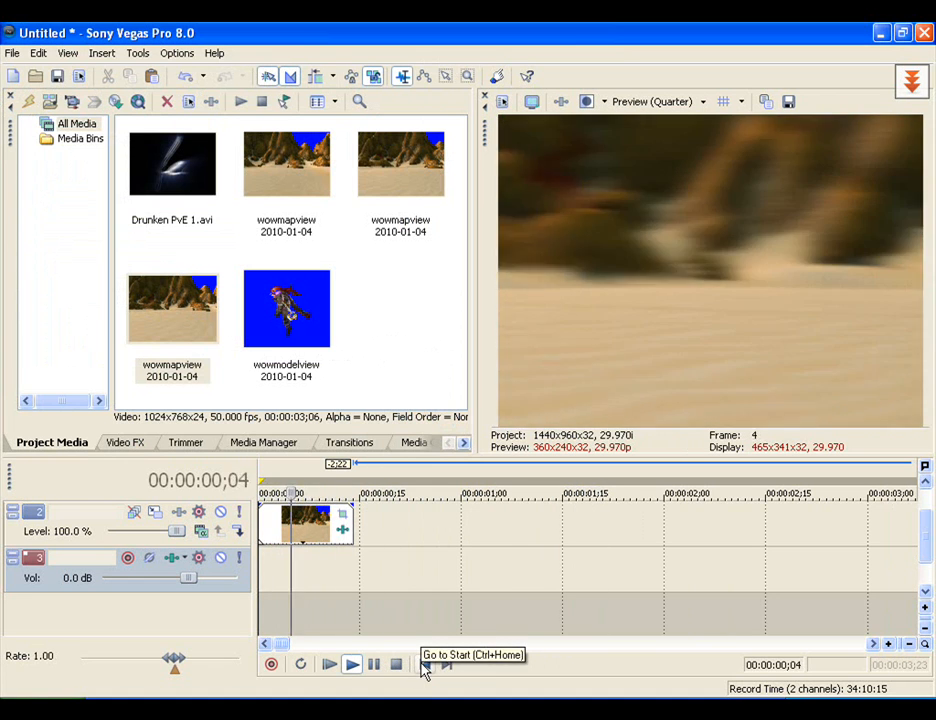
left_click(424, 667)
left_click(424, 667)
left_click(424, 667)
left_click(424, 667)
left_click(424, 667)
left_click(424, 667)
left_click(424, 667)
left_click(384, 668)
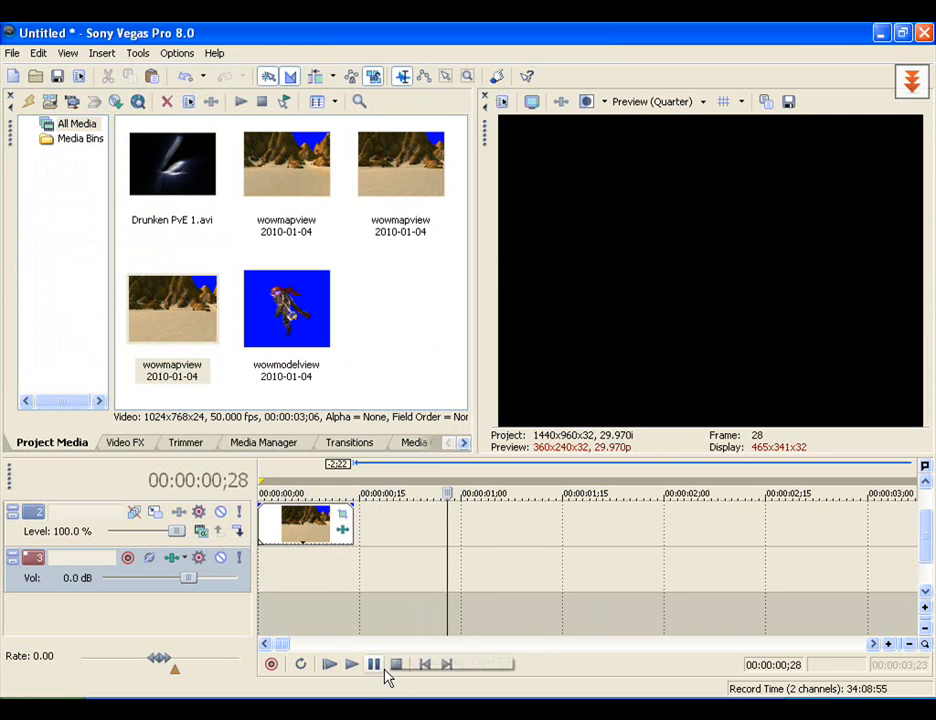
left_click(312, 608)
scroll(352, 597, "down", 1)
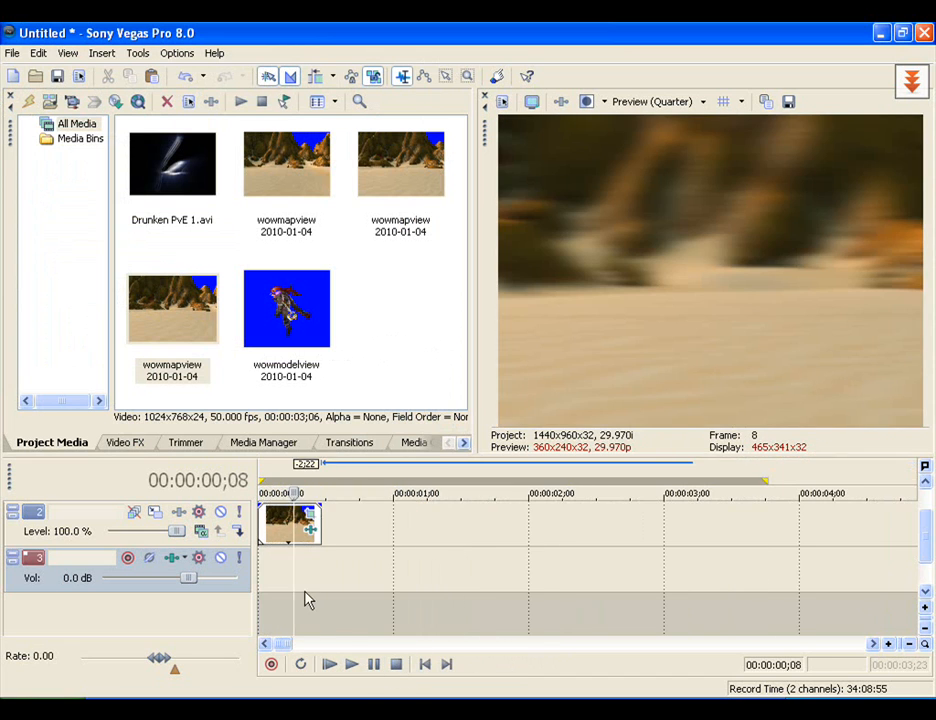
scroll(308, 598, "up", 1)
left_click(426, 667)
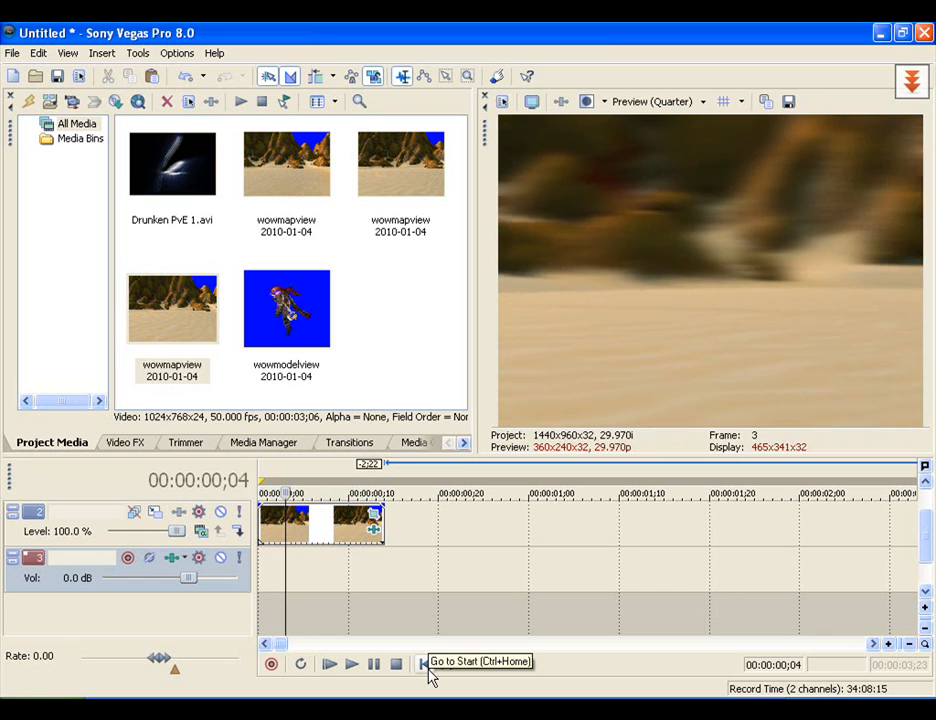
left_click(352, 668)
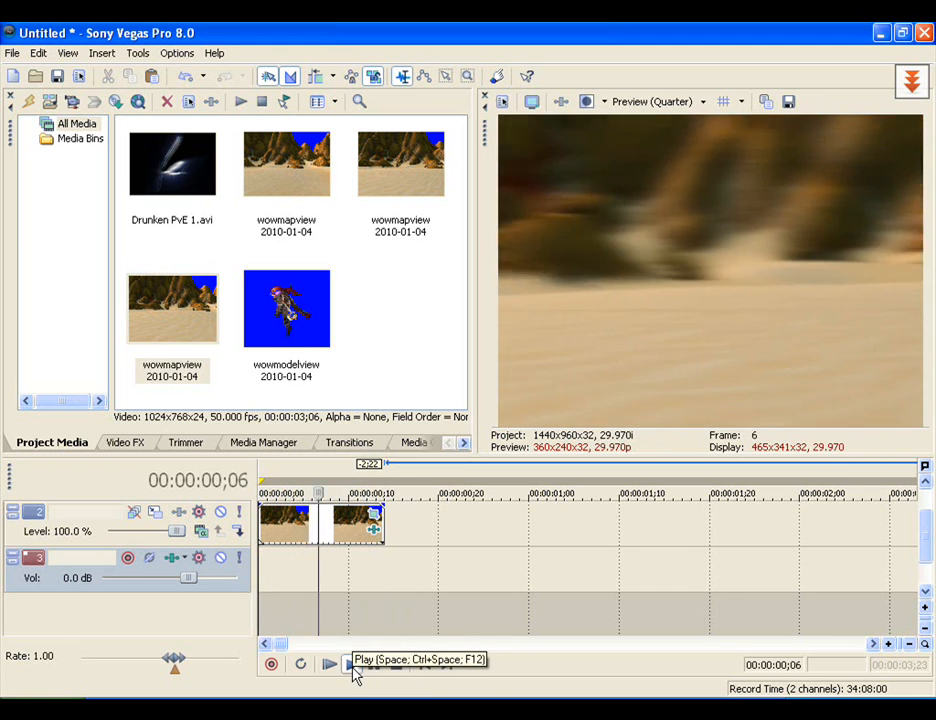
left_click(353, 668)
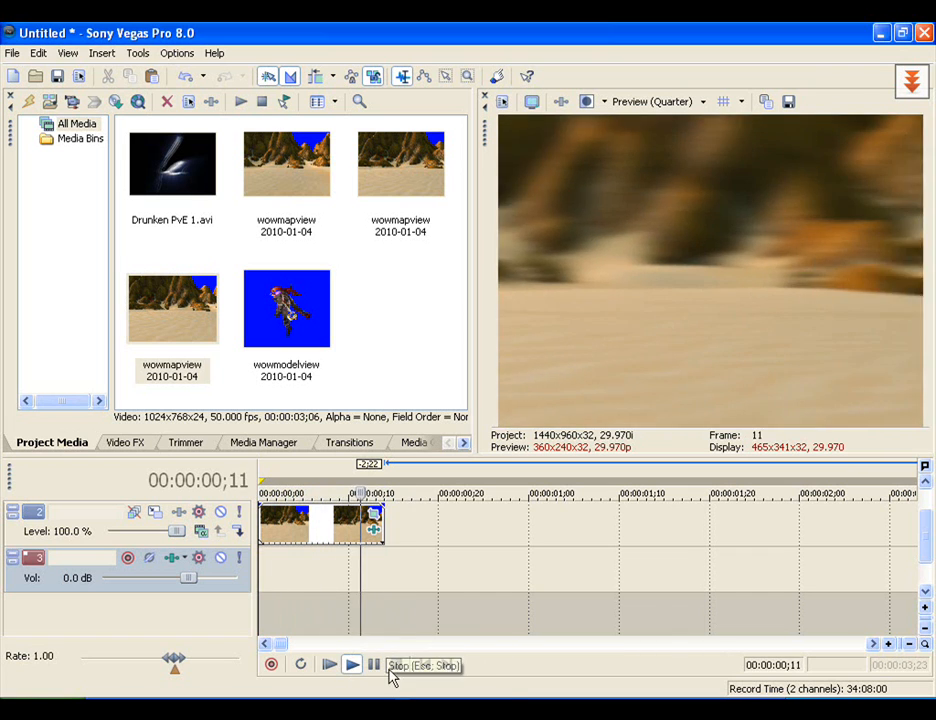
left_click(398, 666)
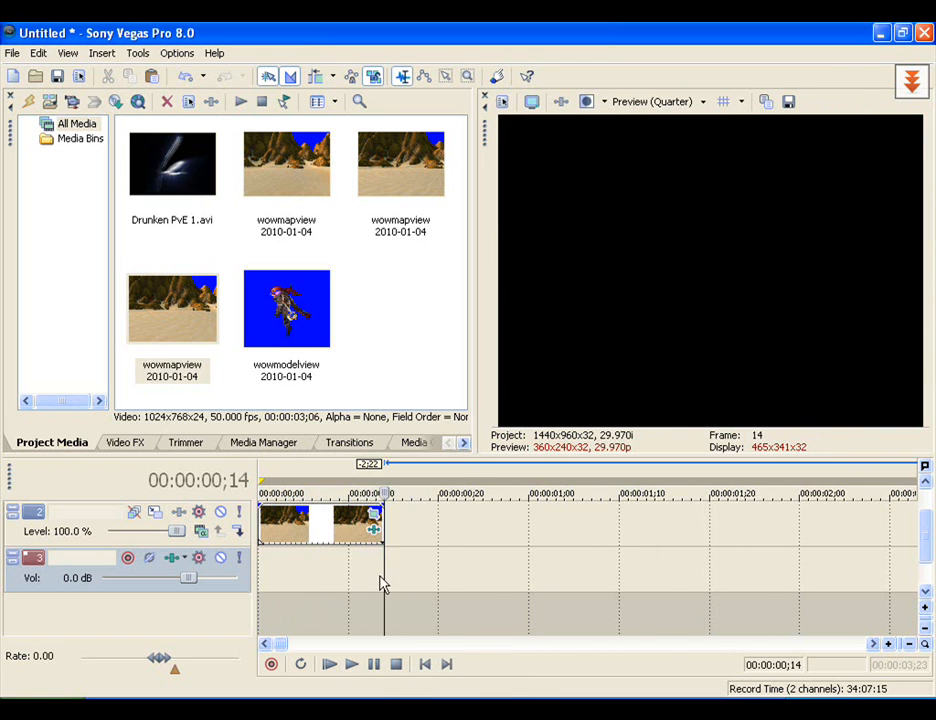
Step: Trim the end of the desert clip back to 00:00:00;11 and play it from the start
scroll(380, 588, "up", 2)
left_click_drag(444, 528, 406, 528)
left_click(425, 668)
left_click(351, 666)
left_click(346, 667)
left_click(346, 667)
scroll(396, 588, "down", 2)
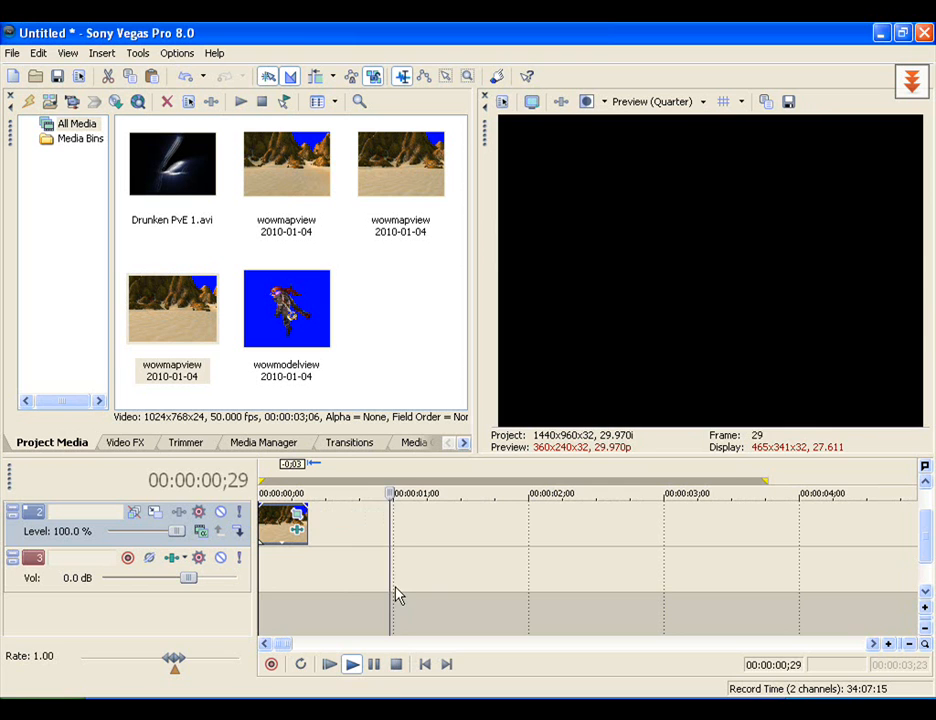
left_click(395, 666)
Step: Copy the trimmed desert clip and paste a copy at 00:00:00;10, overlapping the original by one frame
right_click(279, 538)
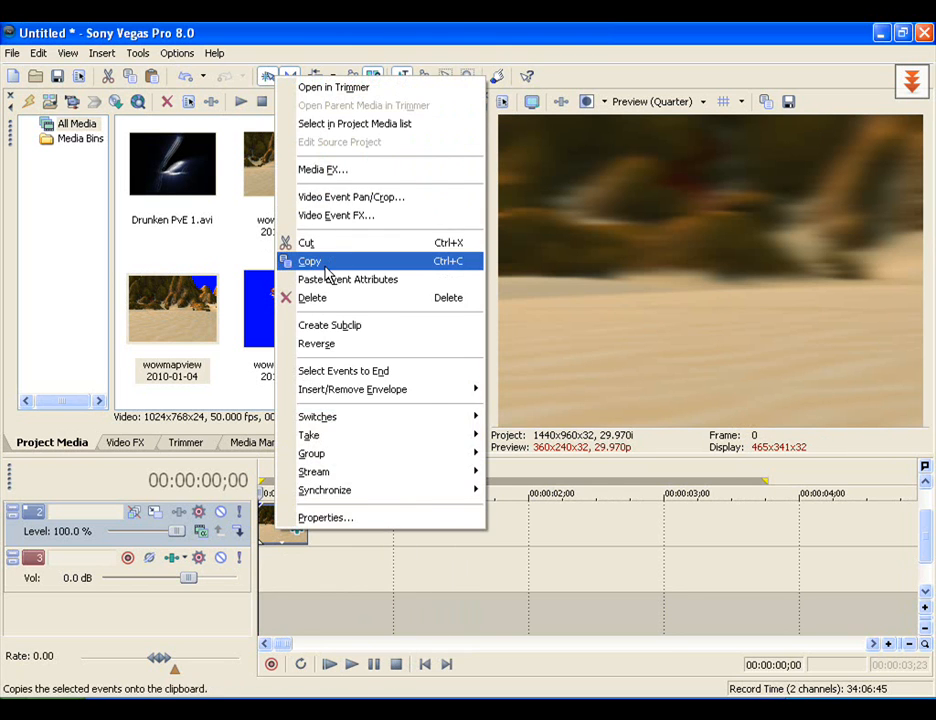
left_click(328, 262)
scroll(437, 605, "up", 2)
left_click(405, 587)
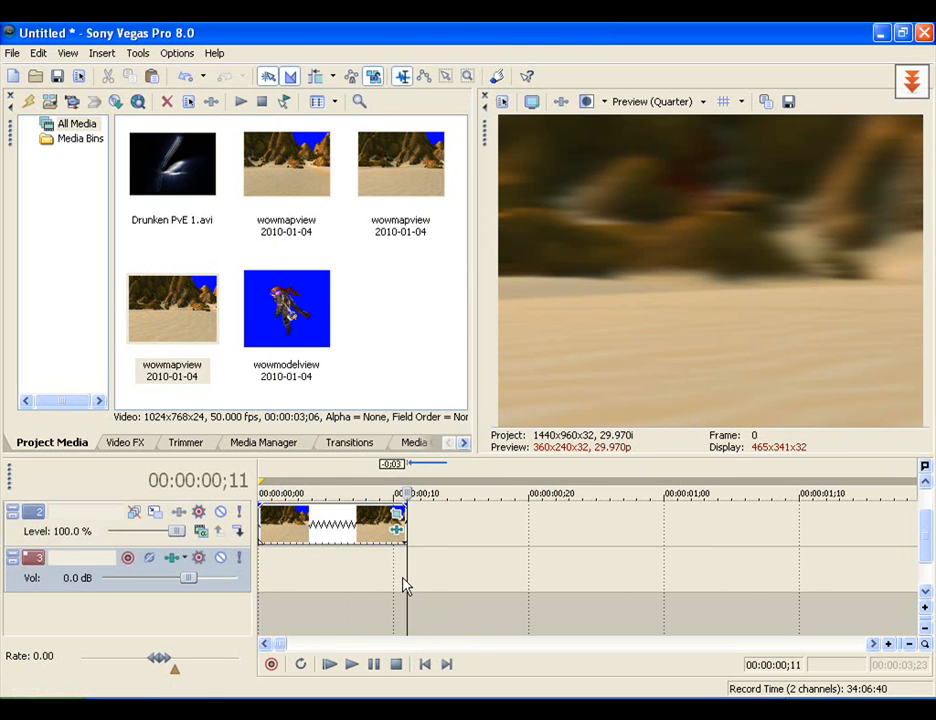
key("Left")
key("Left")
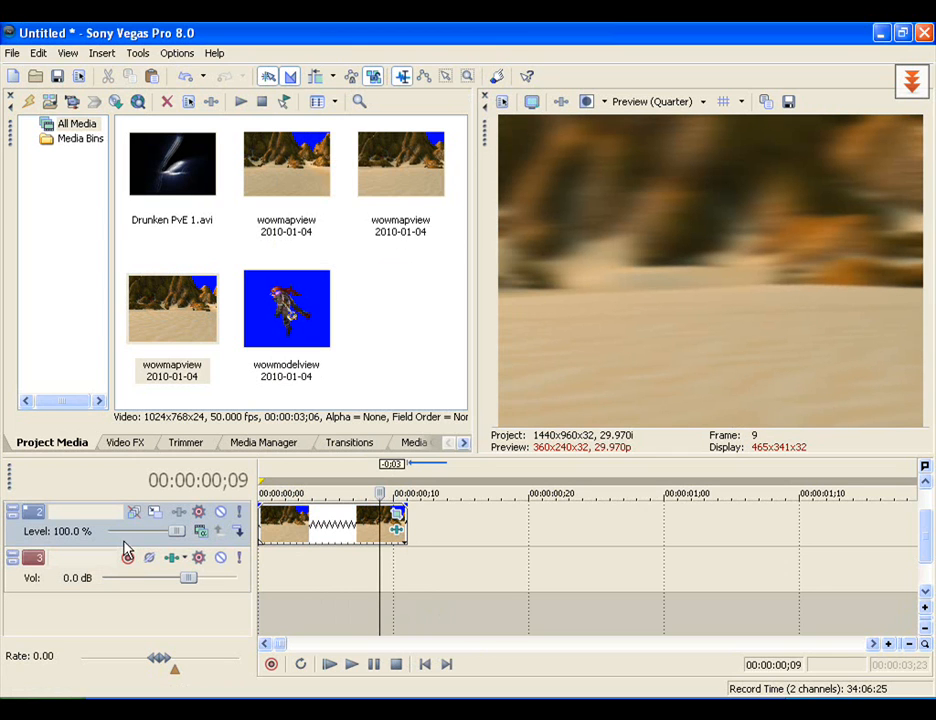
key("Right")
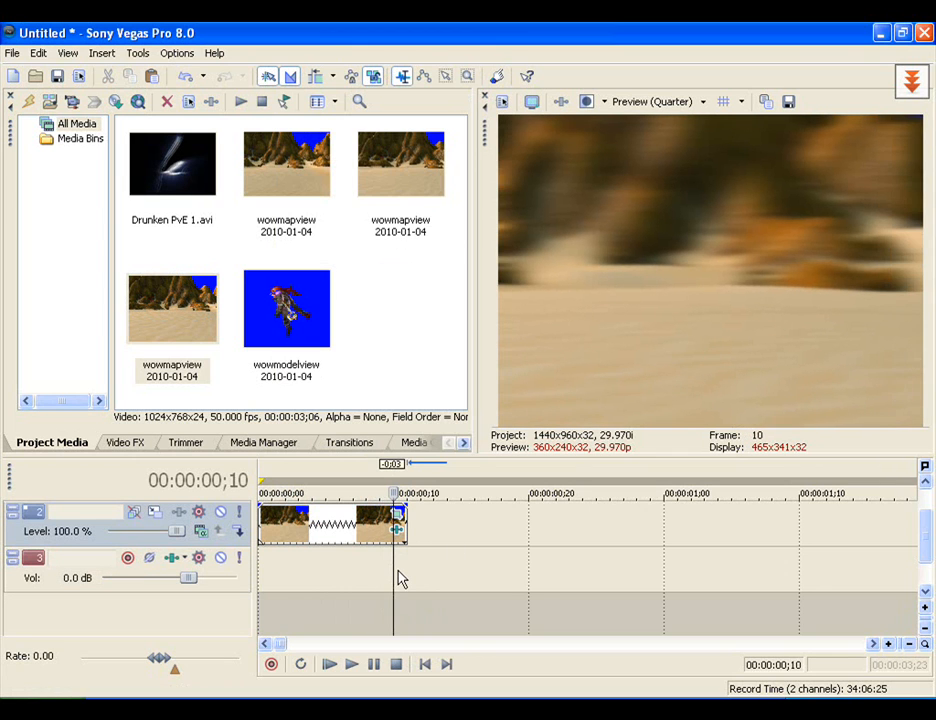
key("ctrl+v")
Step: Paste three more copies of the desert clip on track 2, each crossfading two frames into the preceding one
key("Left")
key("ctrl+v")
key("Left")
key("Left")
key("ctrl+v")
key("Left")
key("Left")
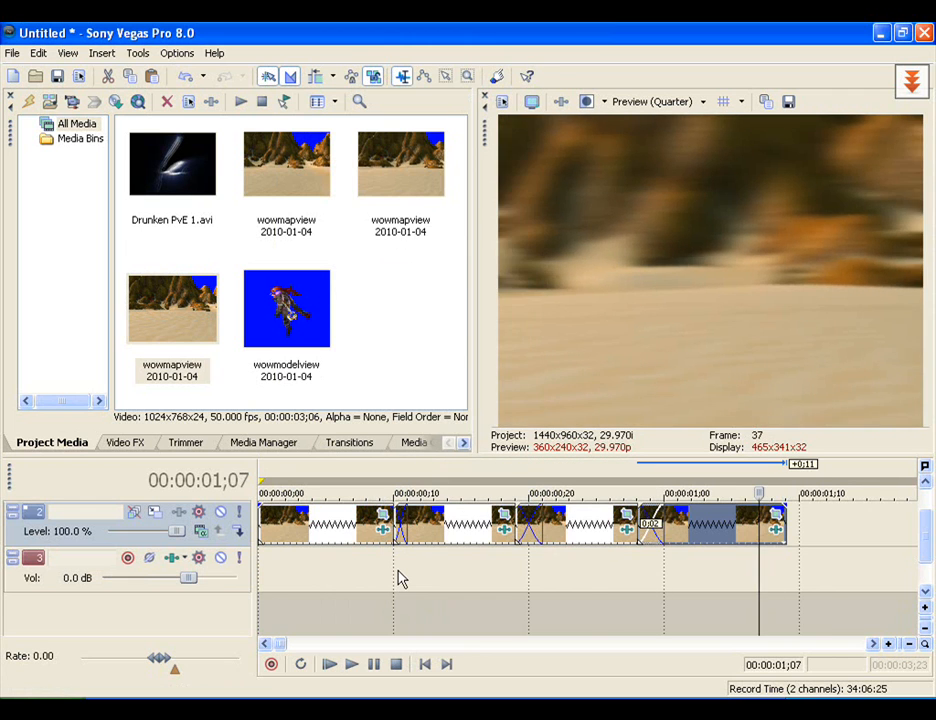
key("ctrl+v")
scroll(830, 580, "down", 2)
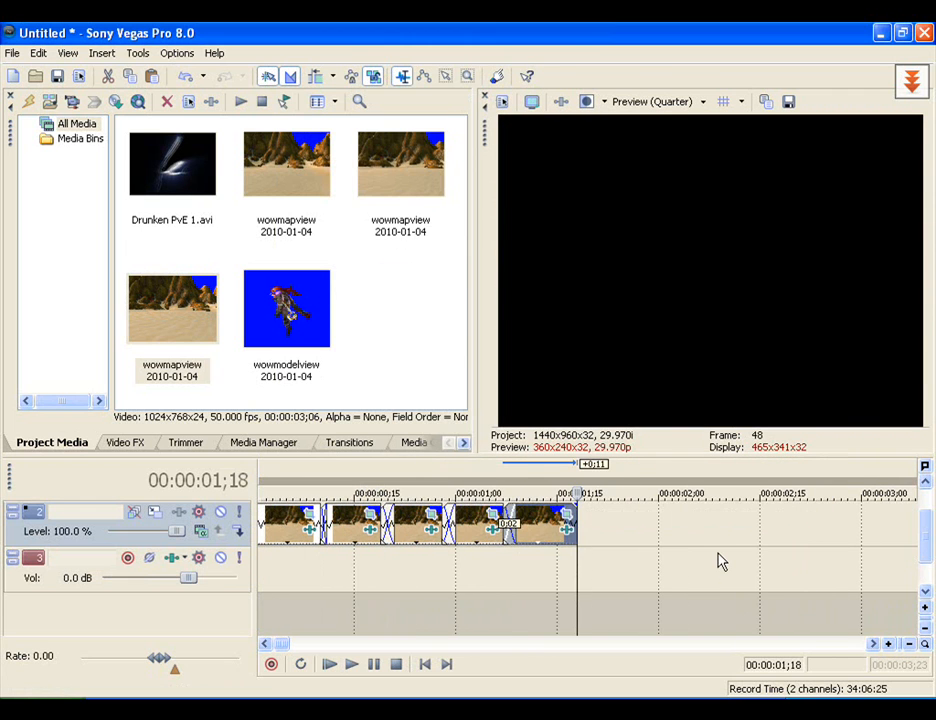
Step: Paste another desert clip copy after the last one and move it five frames earlier for a two-frame crossfade
key("Right")
key("Right")
key("Right")
key("ctrl+v")
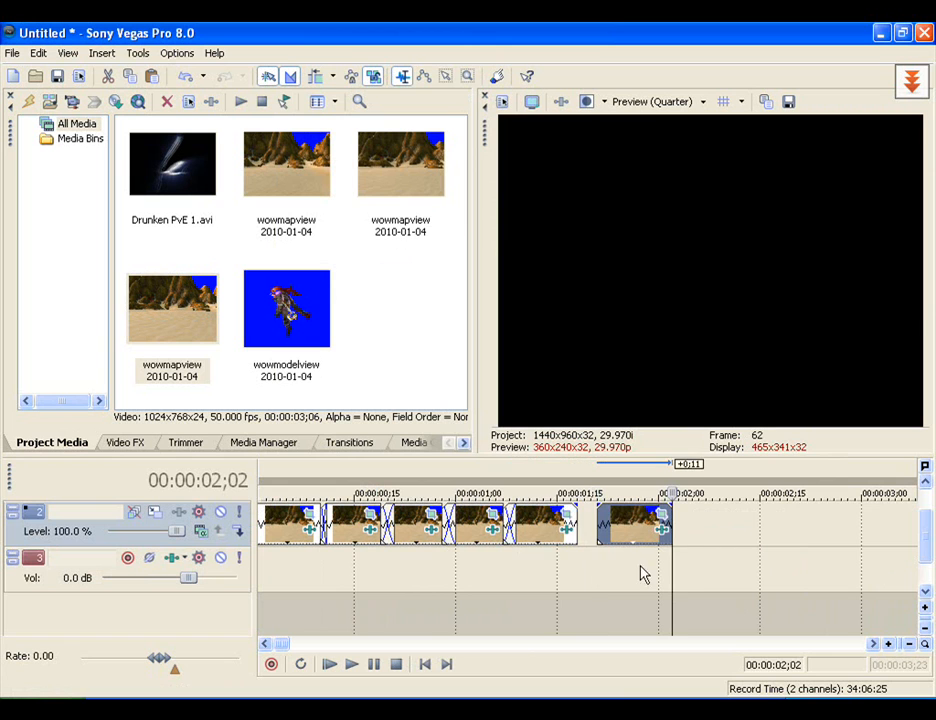
scroll(641, 616, "up", 2)
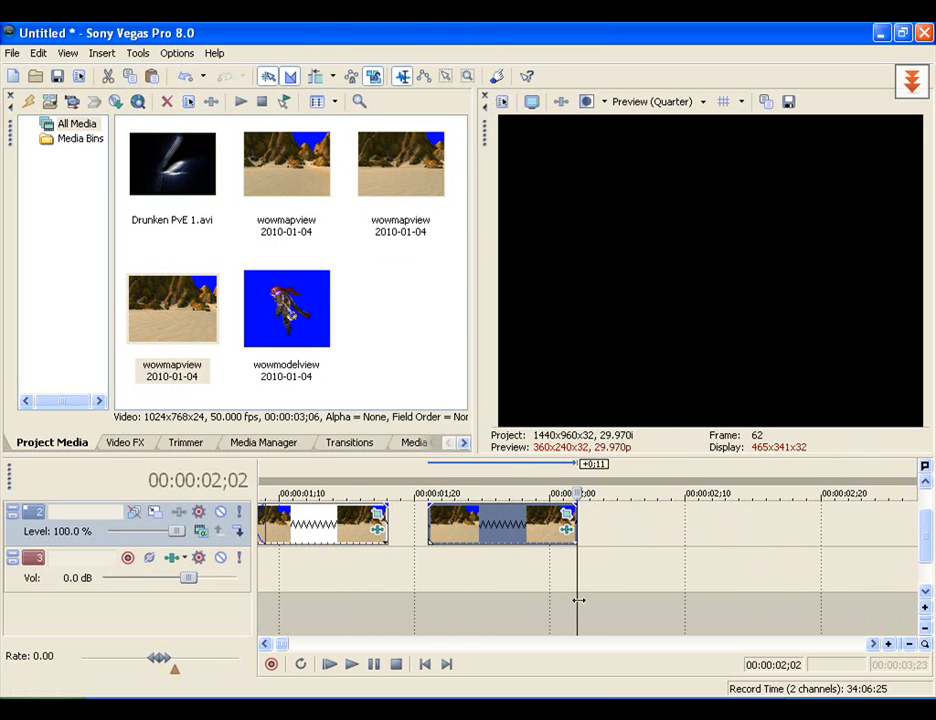
left_click_drag(497, 537, 432, 543)
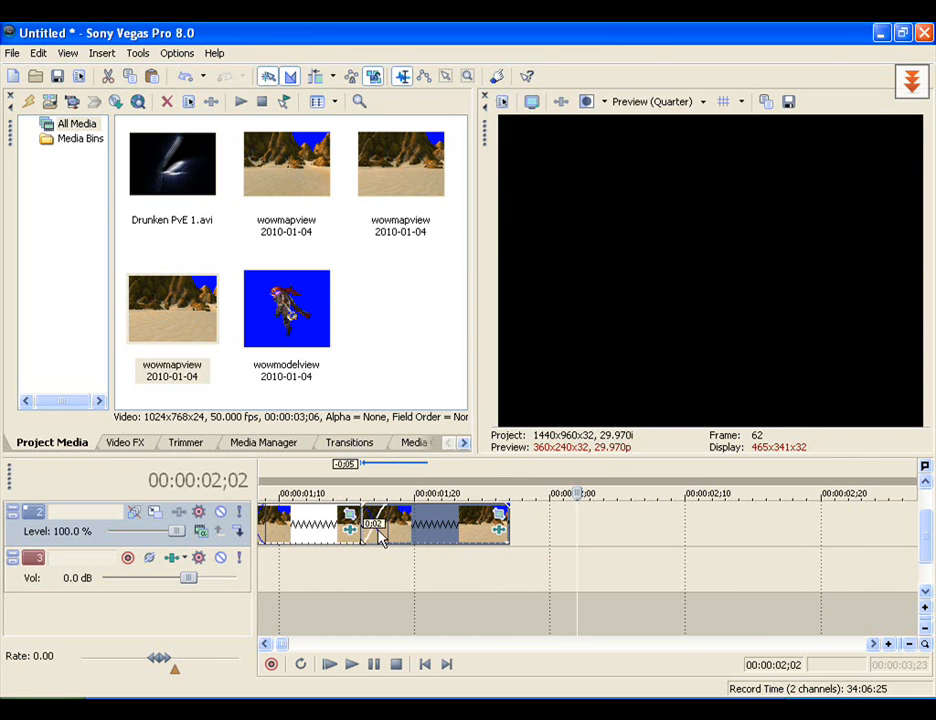
Step: Continue pasting desert clip copies with two-frame crossfades until the repeated background ends at 00:00:03;12
key("Left")
key("Left")
key("Left")
key("Left")
key("Left")
key("Left")
key("Left")
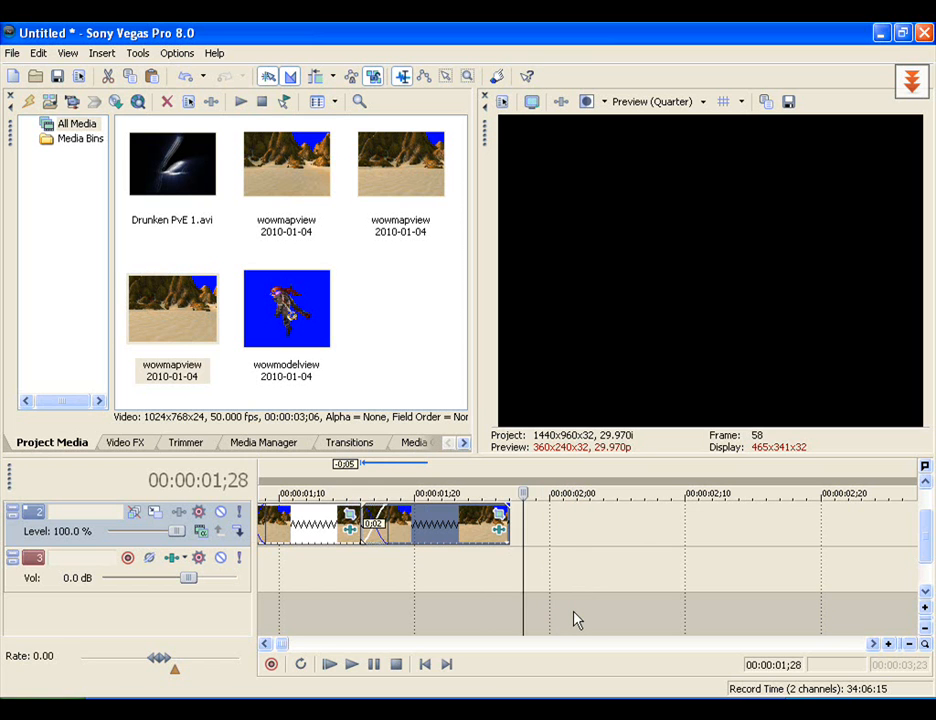
key("ctrl+v")
key("space")
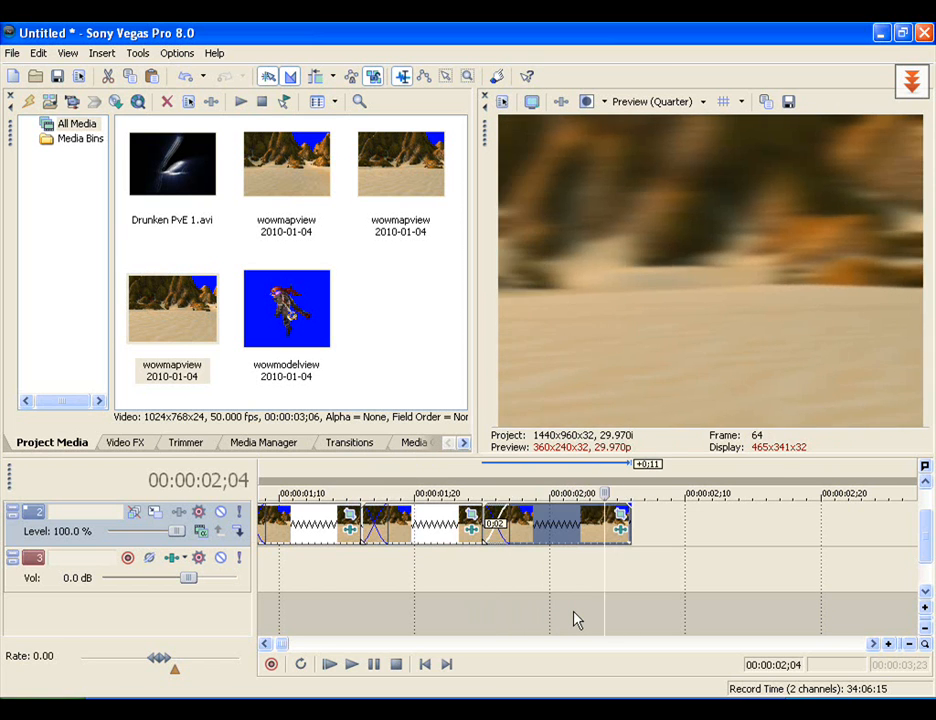
scroll(576, 620, "down", 6)
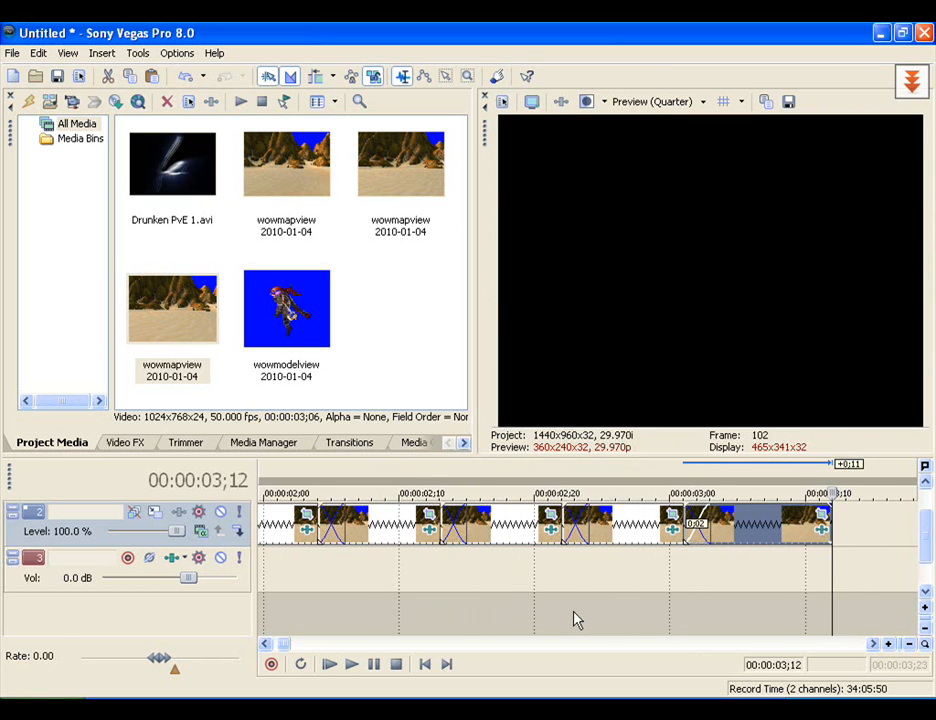
Step: Play the whole sequence of crossfaded desert clips from the start to check the continuous fast pan
left_click(424, 666)
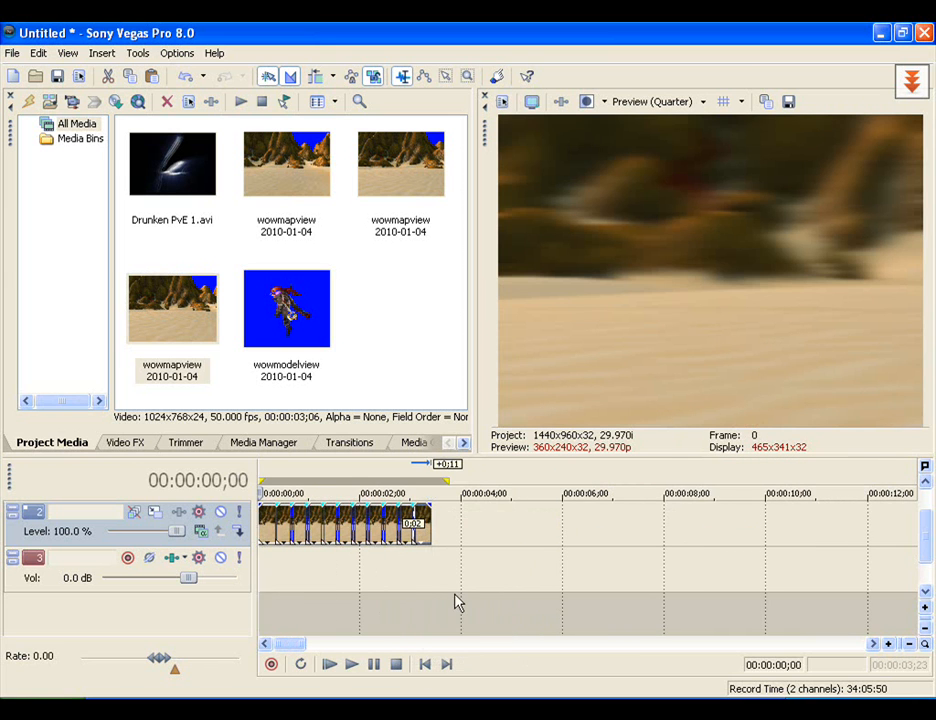
scroll(455, 603, "down", 2)
left_click(352, 664)
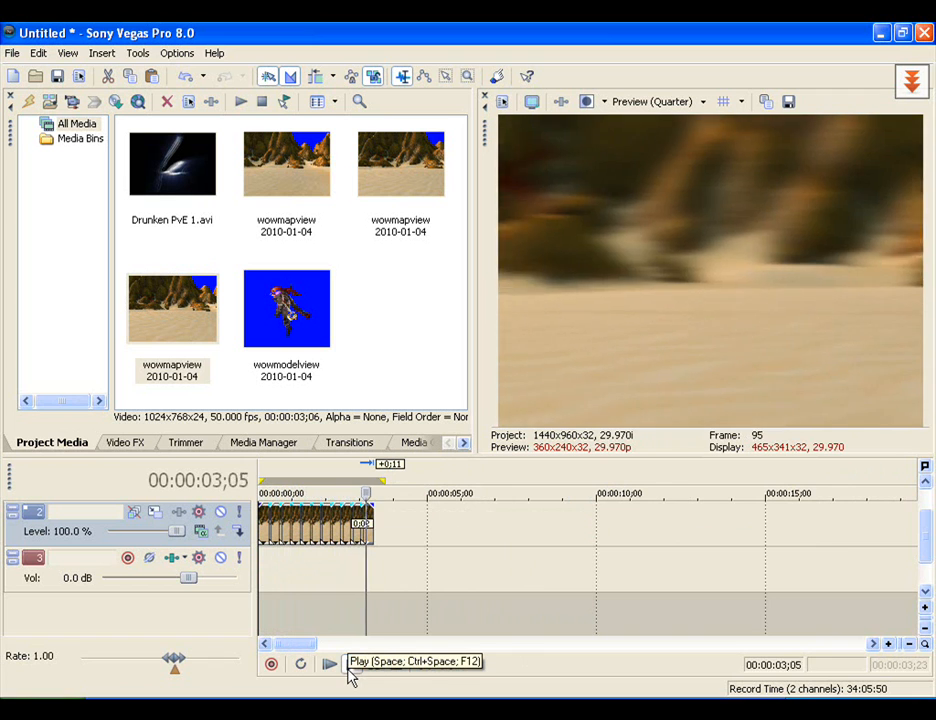
left_click(425, 665)
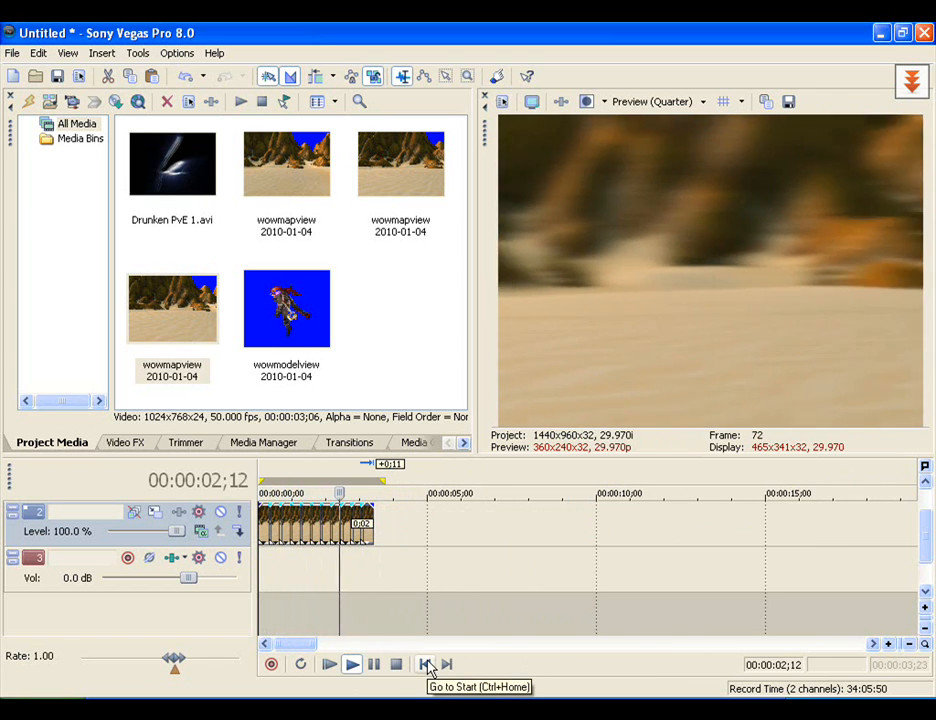
left_click(427, 663)
left_click(400, 663)
Step: Examine the example clip of the flying character frame by frame between about 00:01:27;29 and 00:01:28;12
scroll(656, 505, "down", 6)
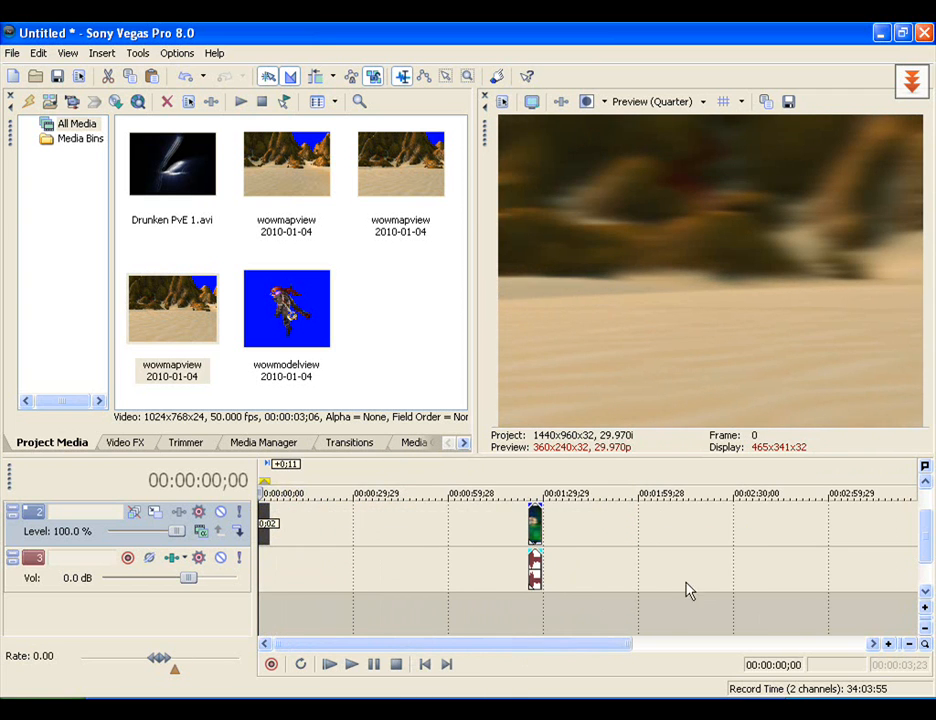
left_click(552, 617)
scroll(552, 617, "up", 4)
left_click(529, 615)
left_click(531, 614)
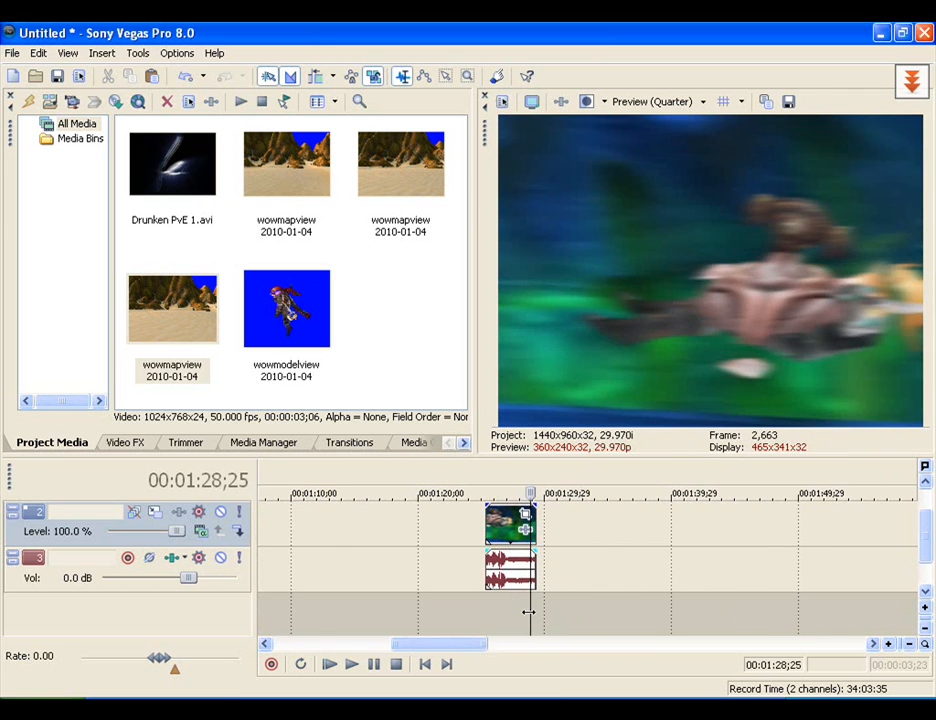
left_click(515, 615)
scroll(515, 616, "up", 2)
key("Right")
key("Right")
key("Right")
key("Right")
key("Right")
key("Right")
key("Right")
key("Right")
key("Right")
key("Right")
key("Right")
key("Right")
key("Right")
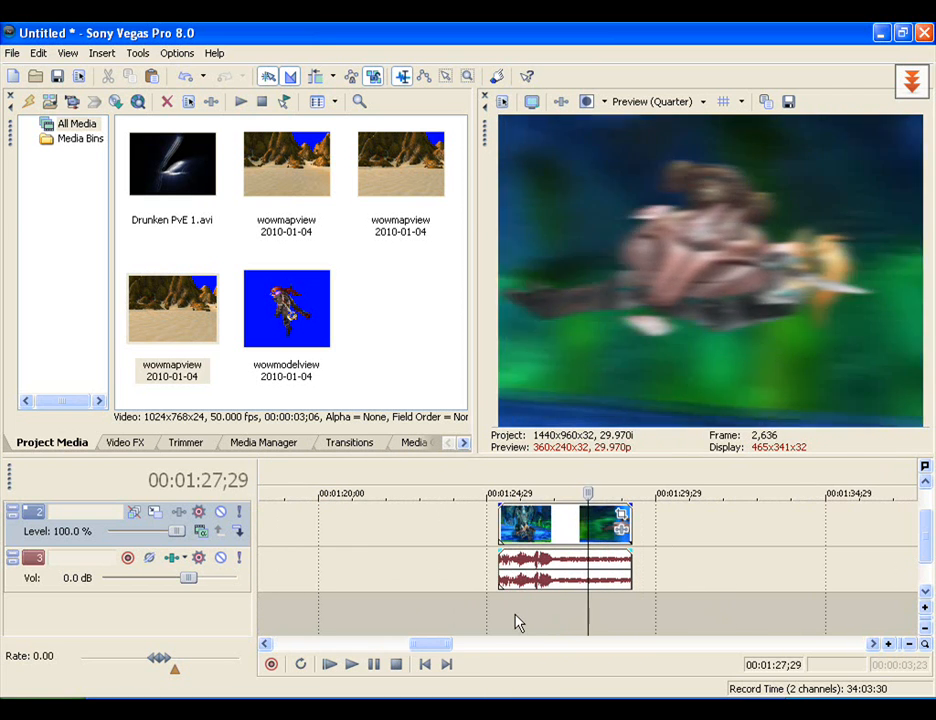
key("Right")
key("Right")
key("Right")
key("Right")
key("Right")
key("Right")
key("Right")
key("Right")
key("Right")
key("Right")
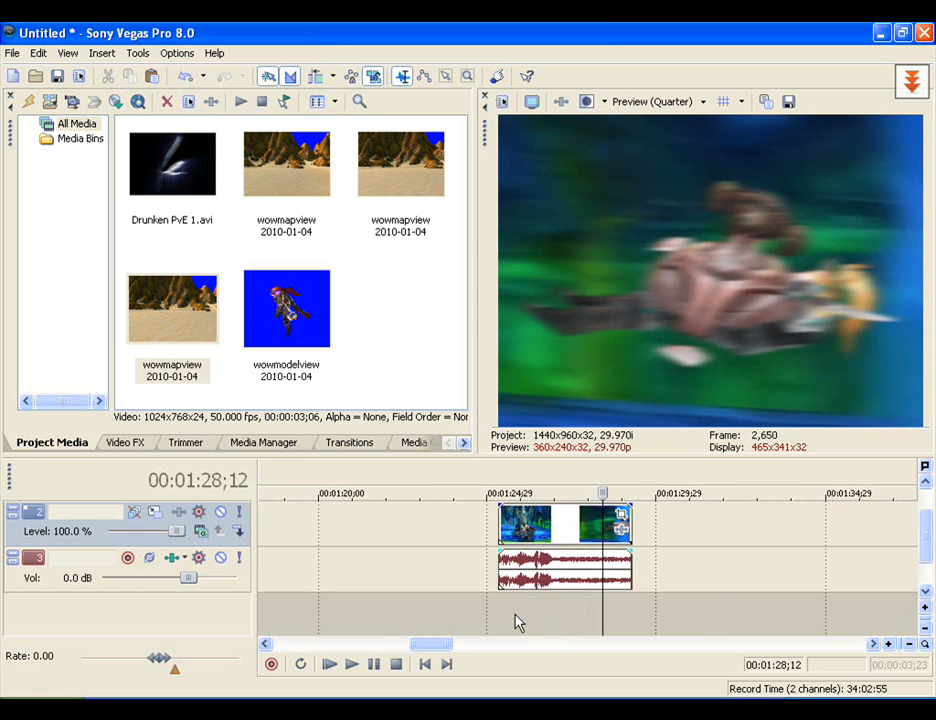
Step: Return to the timeline start, bring empty track 1 into view, and replay the desert background up to 00:00:01;15
scroll(515, 622, "down", 4)
left_click(426, 664)
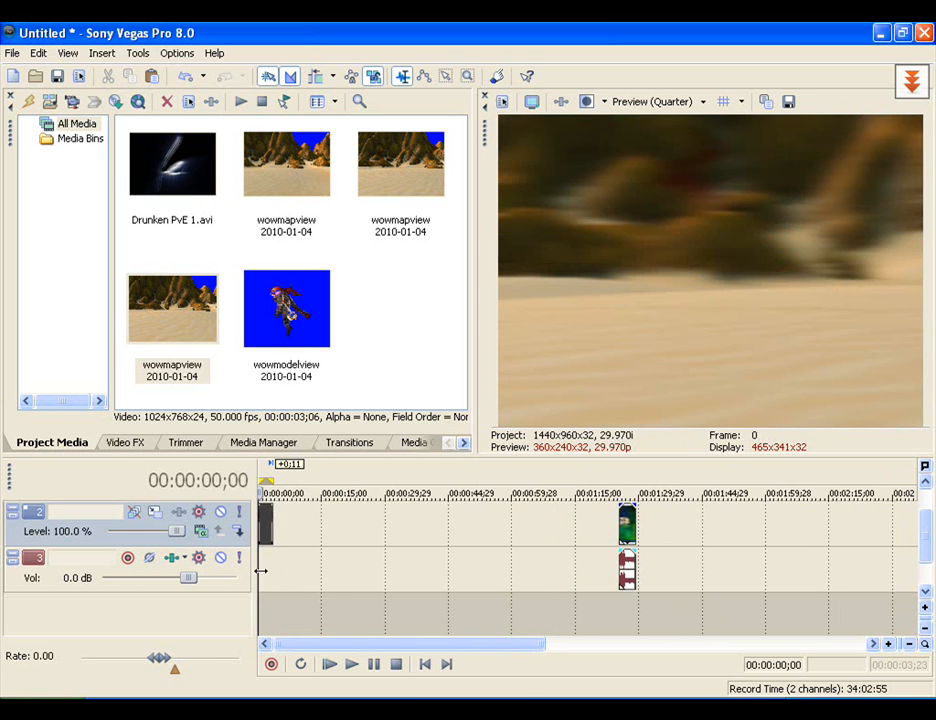
scroll(328, 610, "up", 5)
scroll(929, 540, "up", 1)
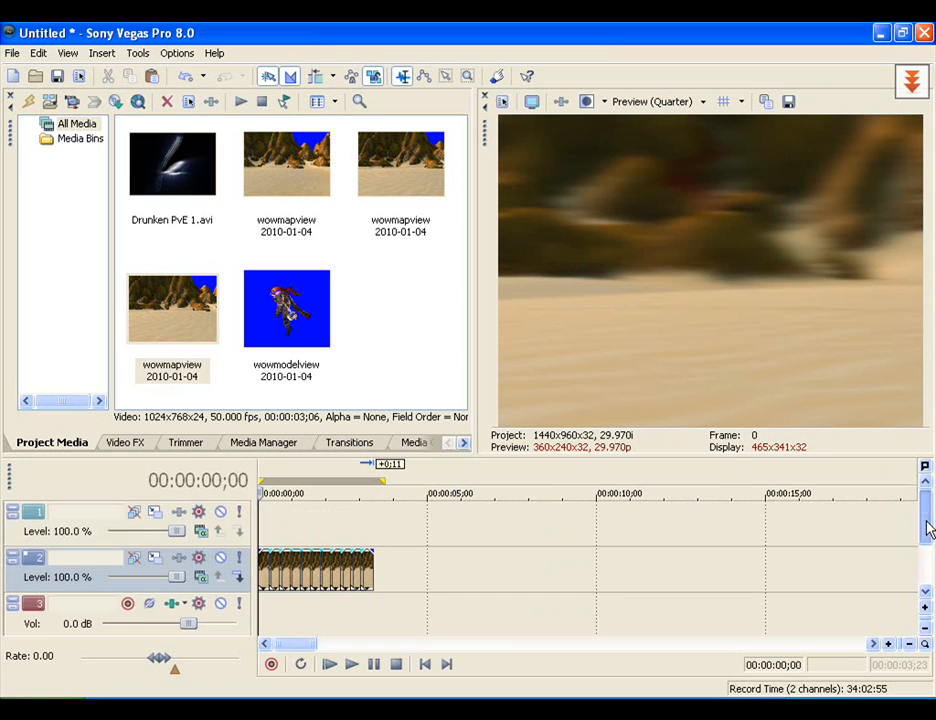
key("space")
scroll(296, 622, "up", 3)
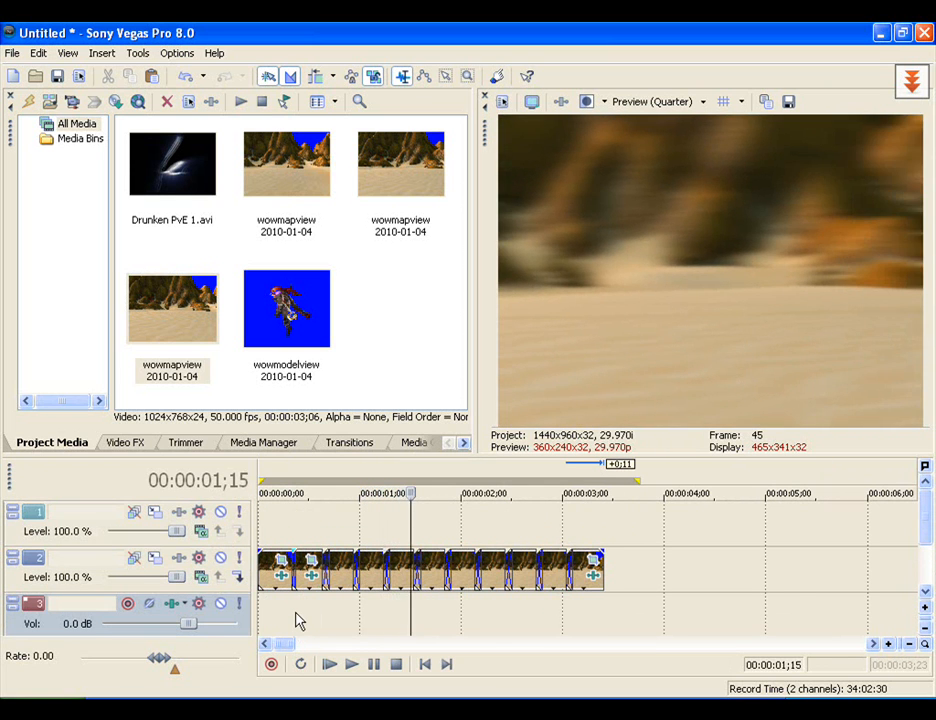
scroll(355, 618, "up", 2)
scroll(436, 570, "down", 3)
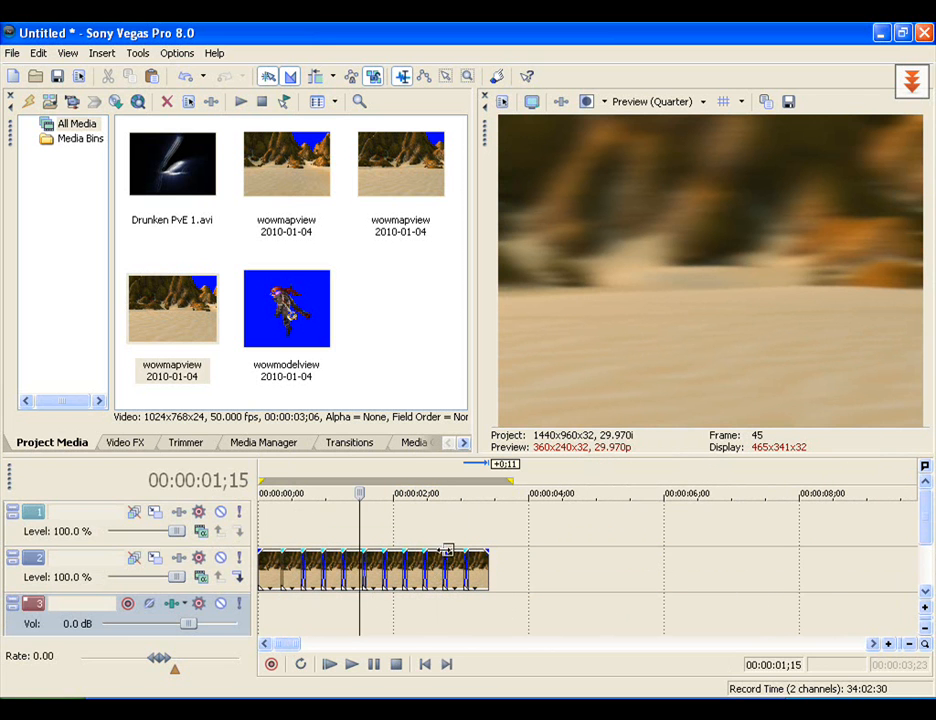
Step: Switch to World of Warcraft Model Viewer, rotate the Drowned character to a side view, and switch to the Model Viewer Footage folder
left_click(587, 699)
left_click_drag(441, 366, 488, 388)
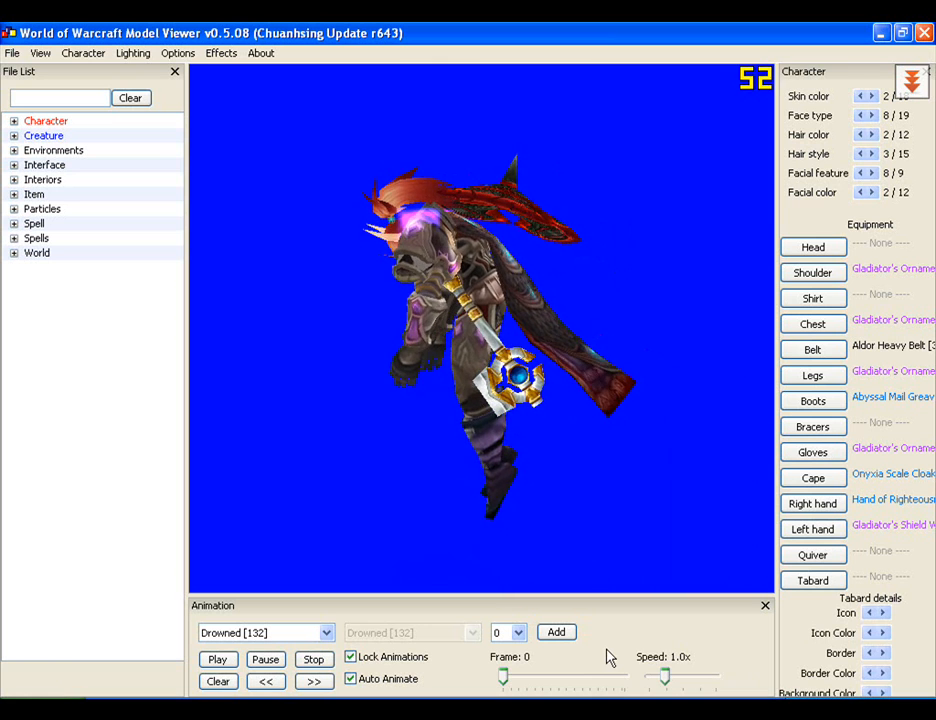
left_click(372, 708)
left_click(370, 686)
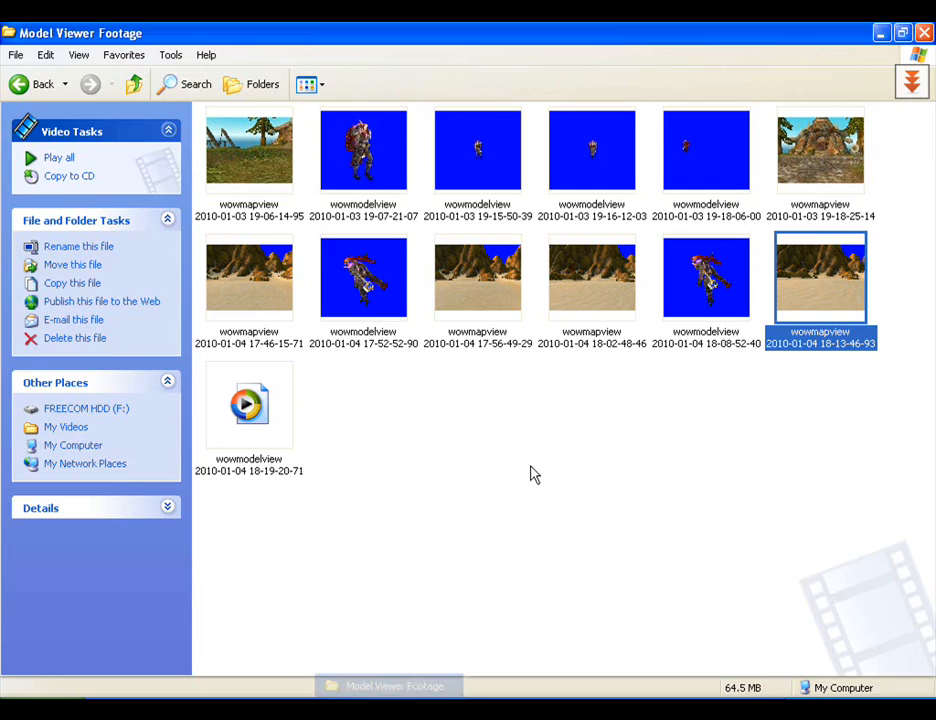
left_click_drag(282, 435, 272, 530)
right_click(310, 522)
left_click(407, 190)
left_click(152, 321)
left_click(136, 346)
left_click(455, 58)
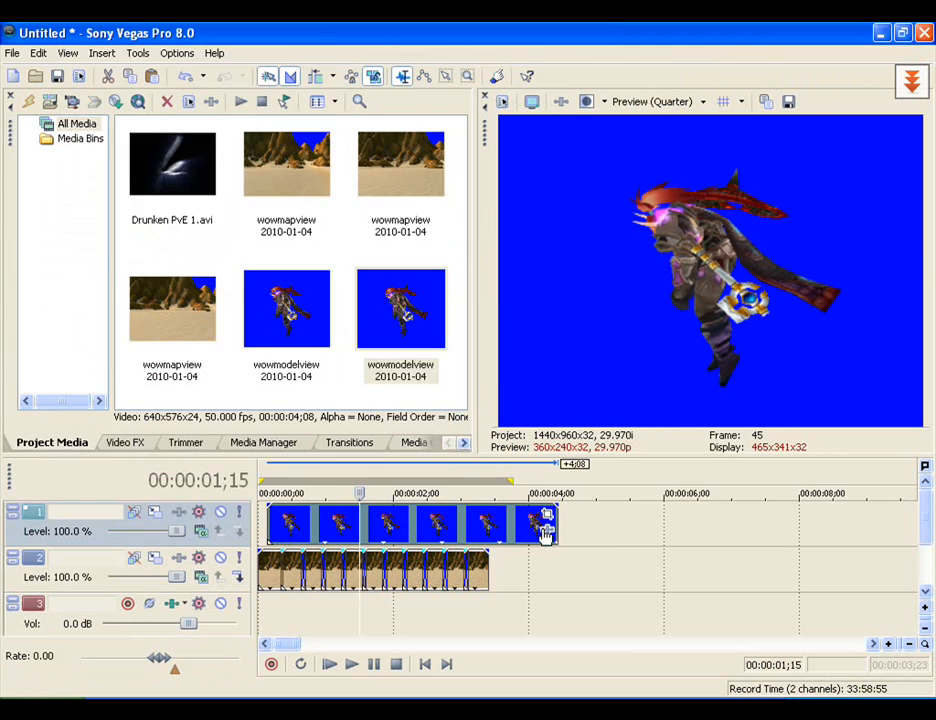
Step: Apply Sony Chroma Keyer to the character clip with a preset that keys out the blue background
left_click(541, 518)
left_click(427, 560)
left_click(580, 421)
left_click(738, 264)
left_click(419, 108)
left_click(105, 197)
left_click(484, 37)
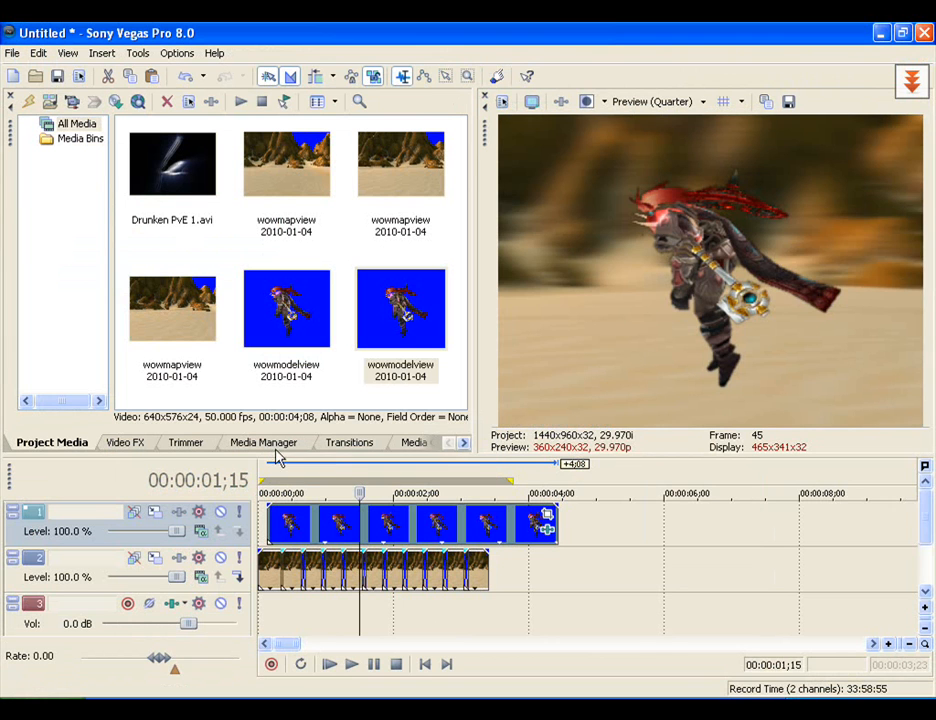
Step: Trim both ends of the character clip and move it to the start of the timeline
left_click_drag(264, 527, 284, 528)
left_click_drag(557, 517, 542, 519)
left_click_drag(453, 529, 427, 529)
Step: Rotate the character clip's pan/crop frame to -79.5 degrees and shrink it to 459.5 x 413.6 so the character flies horizontally and larger
right_click(403, 522)
left_click(507, 195)
left_click_drag(355, 139, 140, 243)
mouse_move(164, 154)
left_mouse_down()
mouse_move(167, 132)
mouse_move(178, 166)
left_mouse_up()
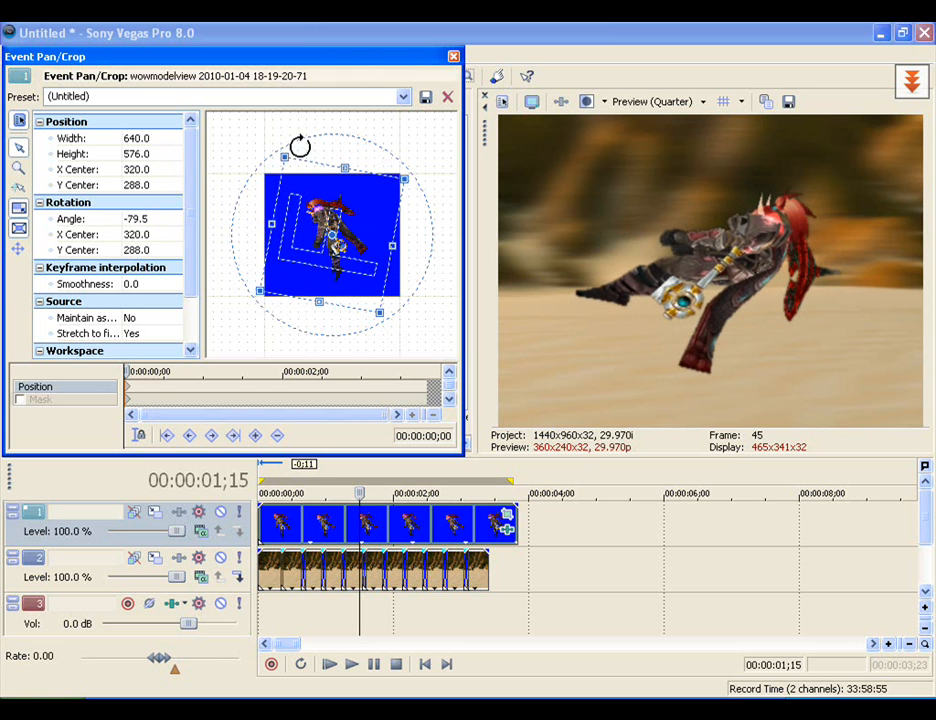
left_click_drag(287, 153, 297, 176)
left_click(453, 56)
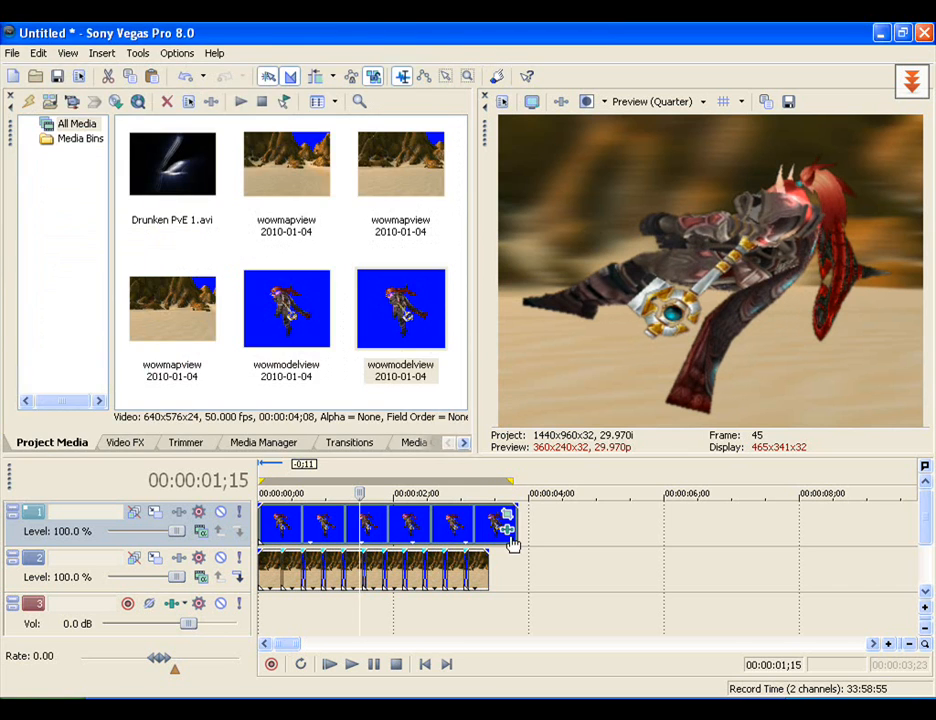
Step: Add the Sony Gaussian Blur effect to the character clip after its Chroma Keyer
left_click(507, 529)
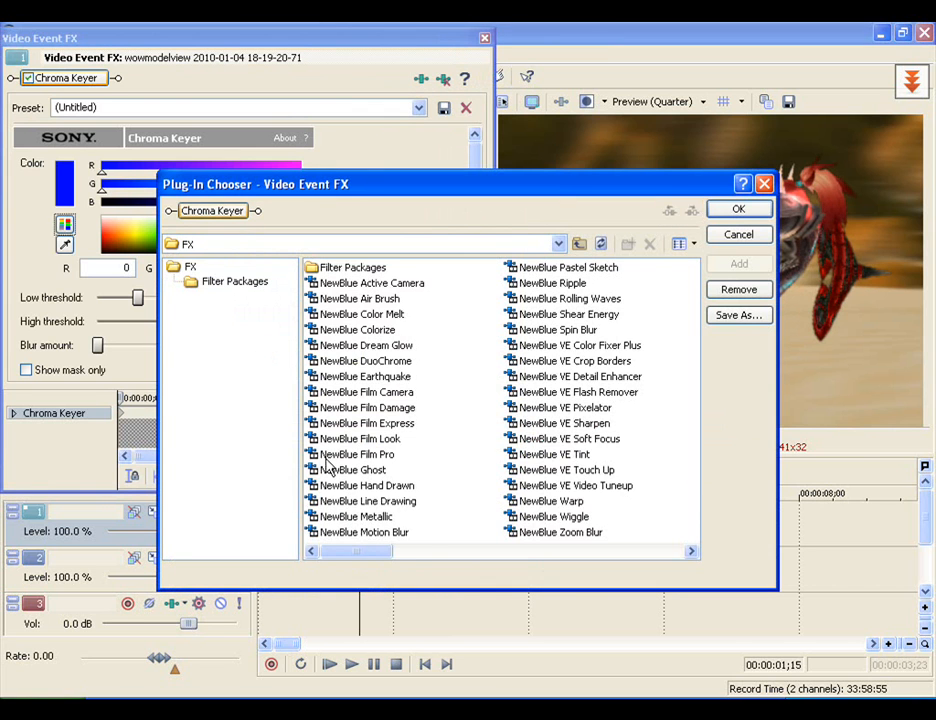
left_click_drag(351, 563, 473, 563)
left_click(560, 298)
left_click(738, 263)
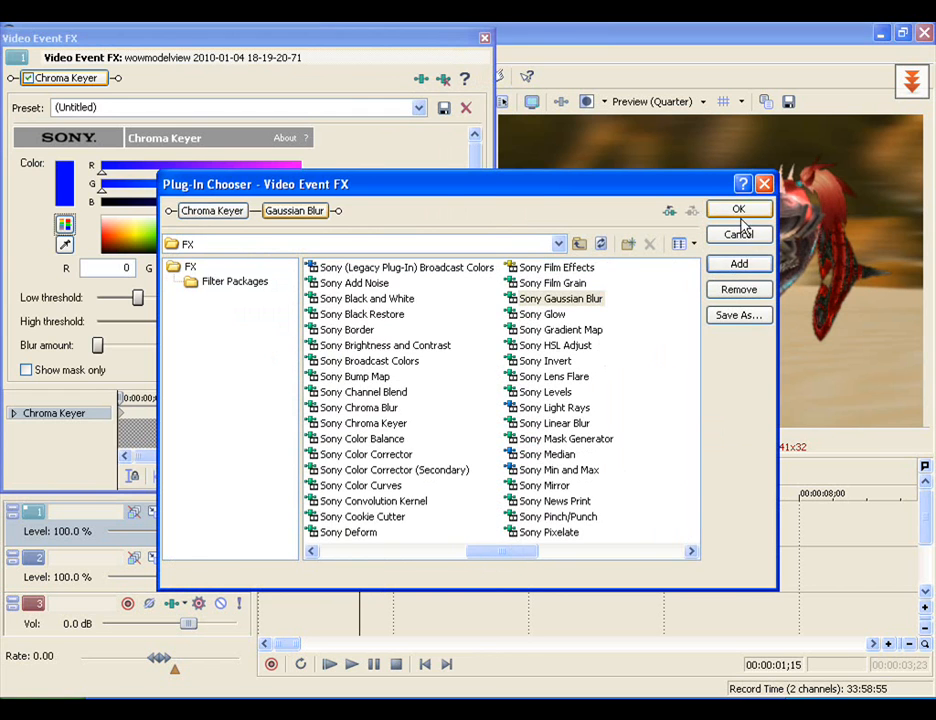
left_click(738, 209)
Step: Set the character clip's Gaussian Blur to a horizontal range of 0.044 and a vertical range of 0.000
left_click_drag(124, 196, 83, 190)
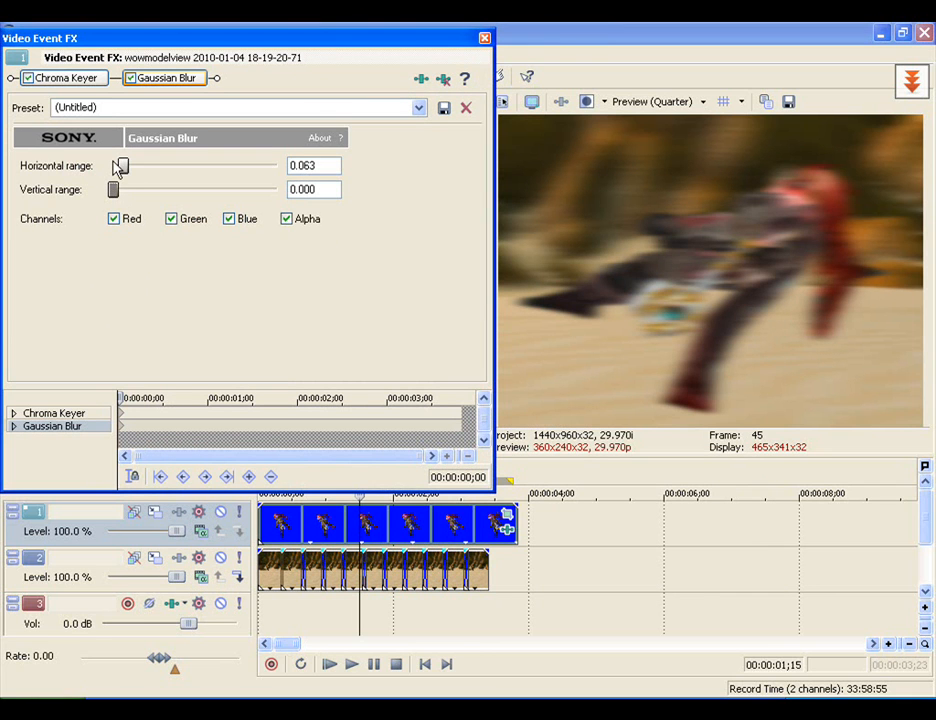
left_click_drag(127, 173, 134, 172)
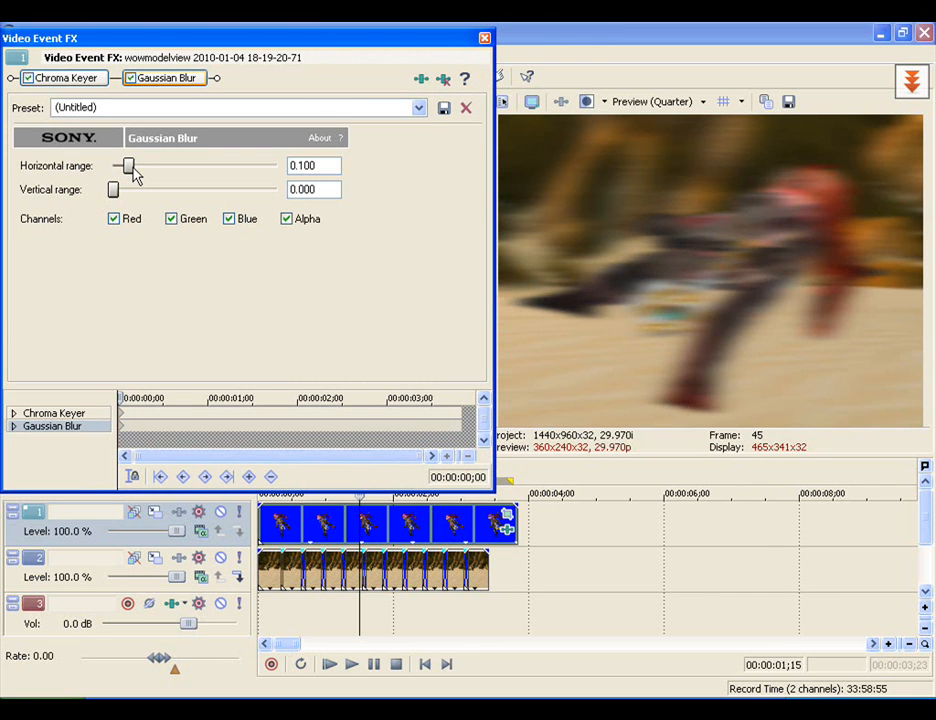
left_click_drag(131, 174, 126, 178)
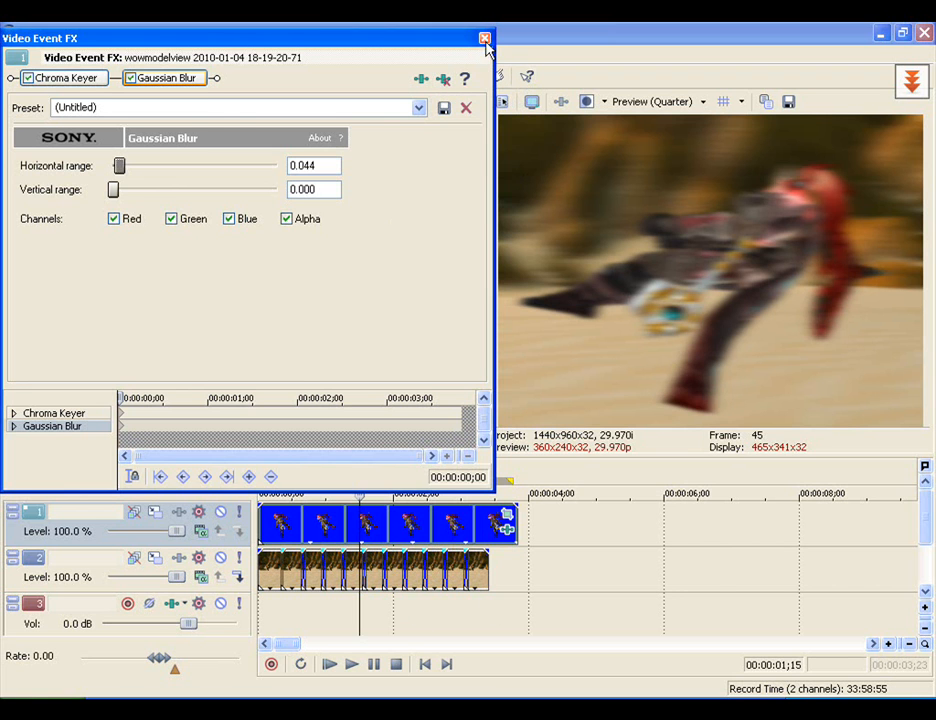
left_click(484, 38)
scroll(355, 611, "up", 2)
left_click(325, 603)
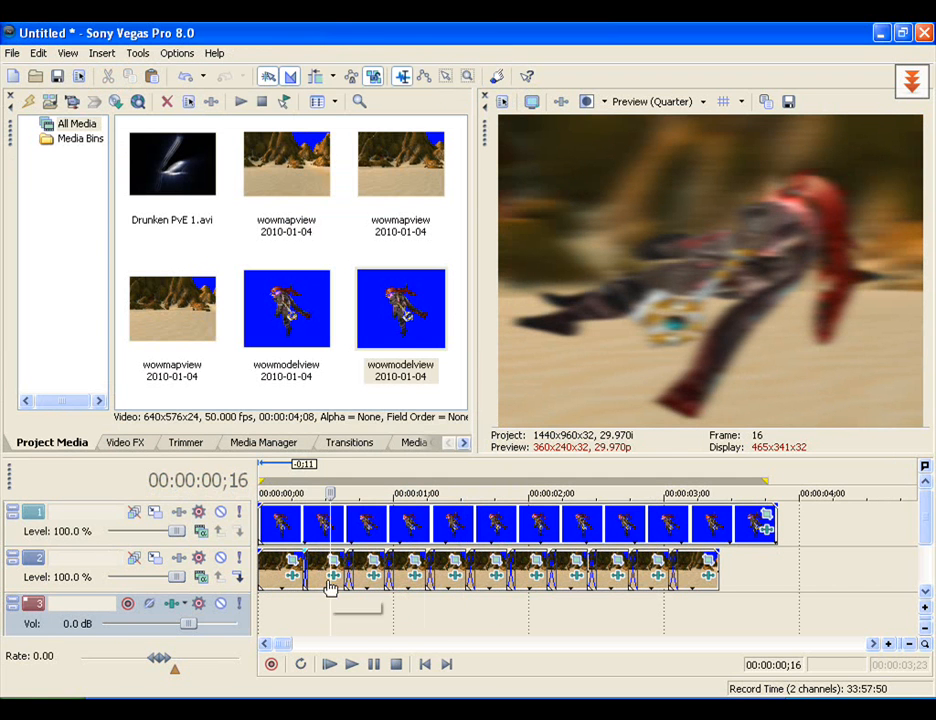
left_click(332, 561)
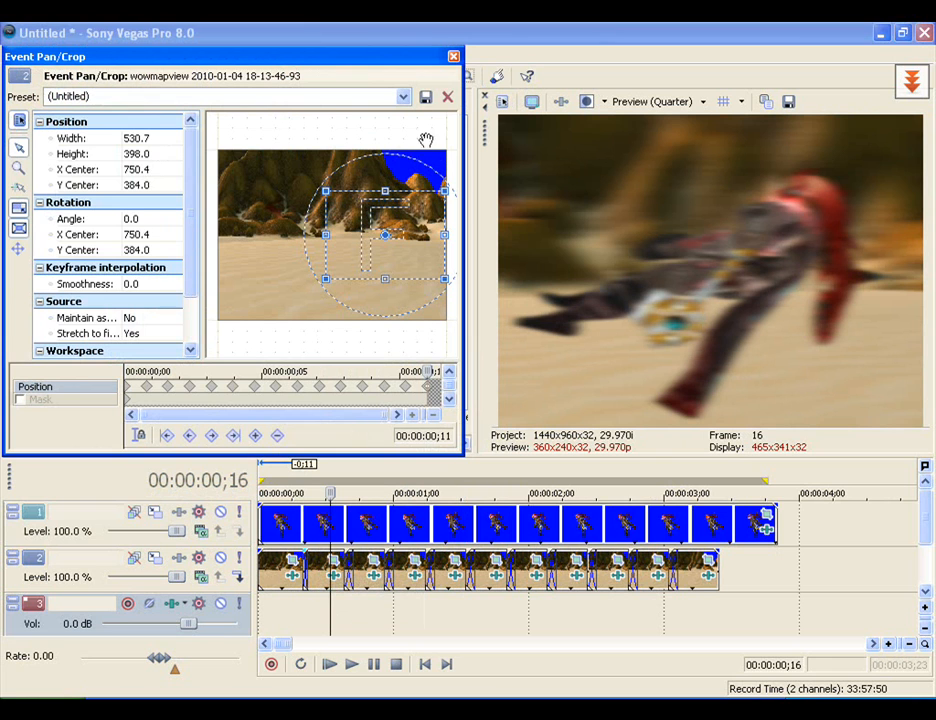
left_click(453, 57)
scroll(555, 578, "down", 2)
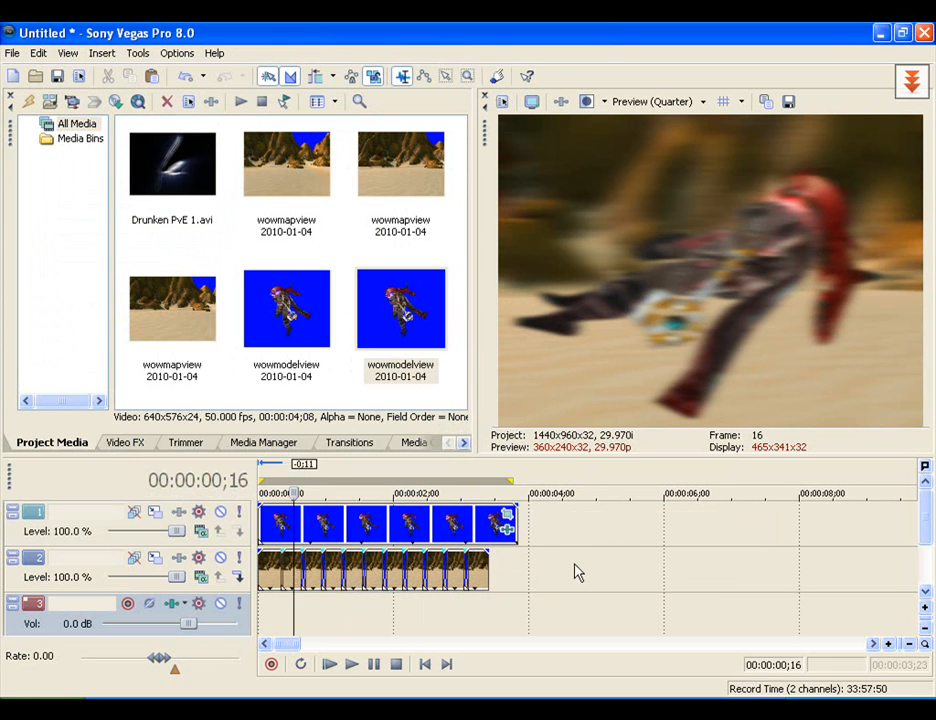
left_click(505, 516)
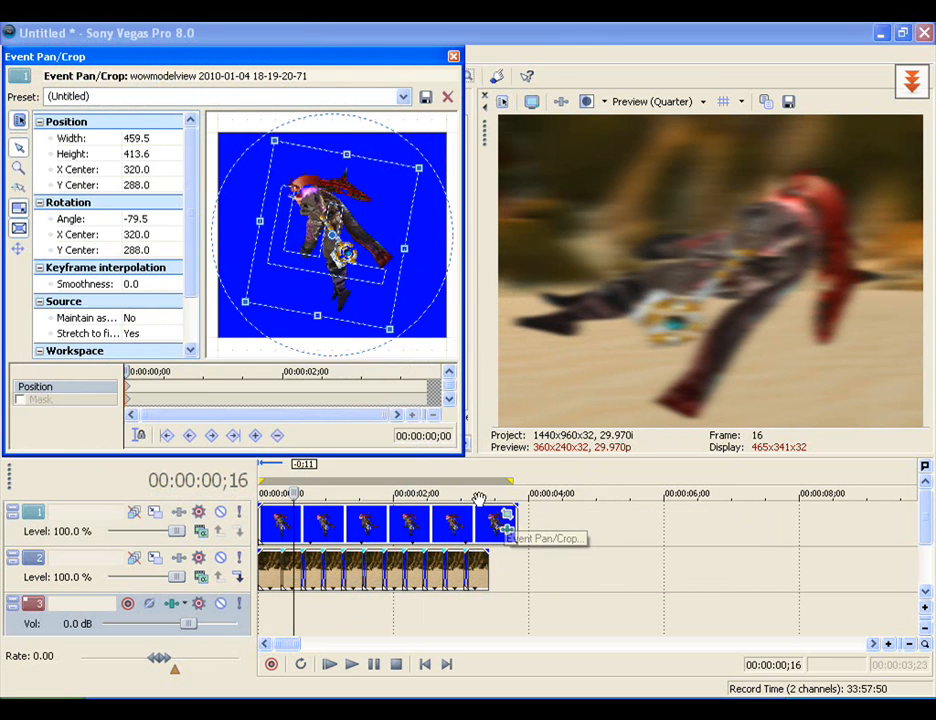
left_click(454, 57)
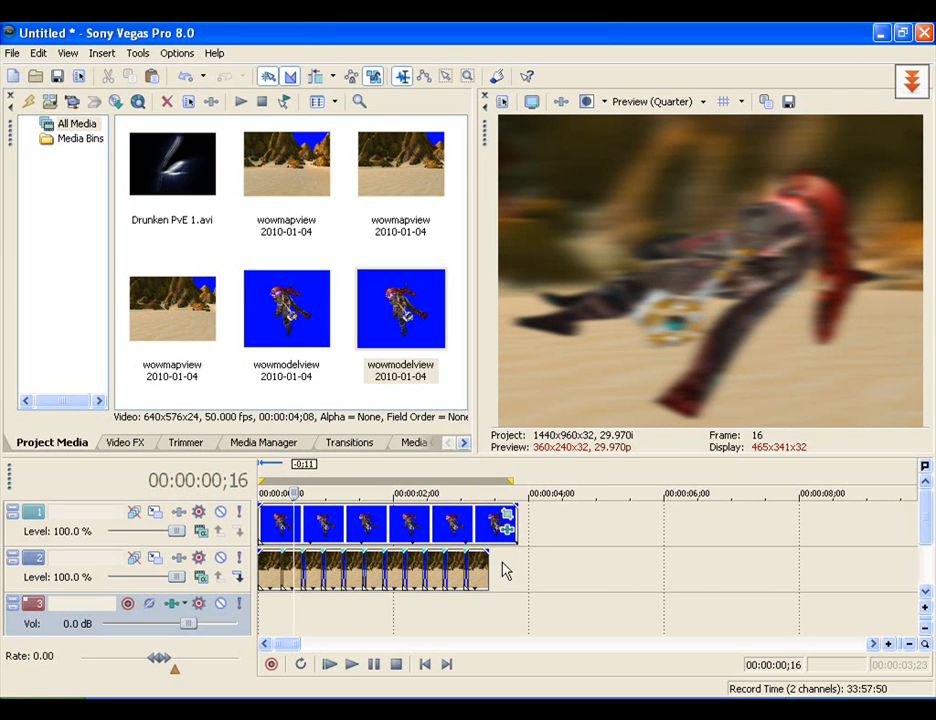
Step: Add the NewBlue Earthquake effect to the character clip's effect chain
left_click(507, 528)
left_click(443, 80)
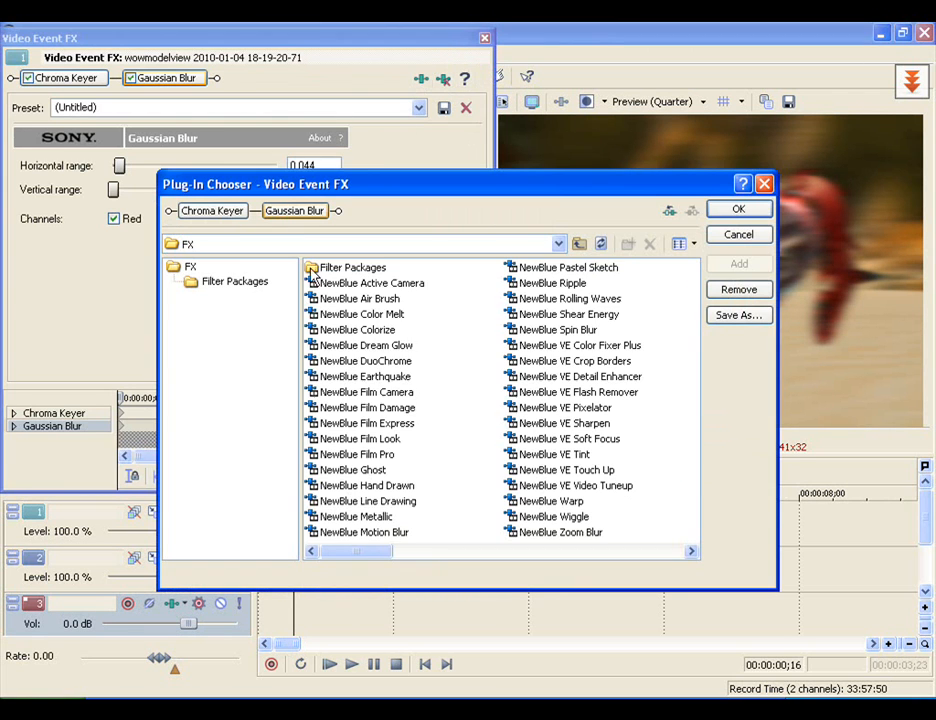
left_click(366, 377)
left_click(739, 263)
left_click(734, 210)
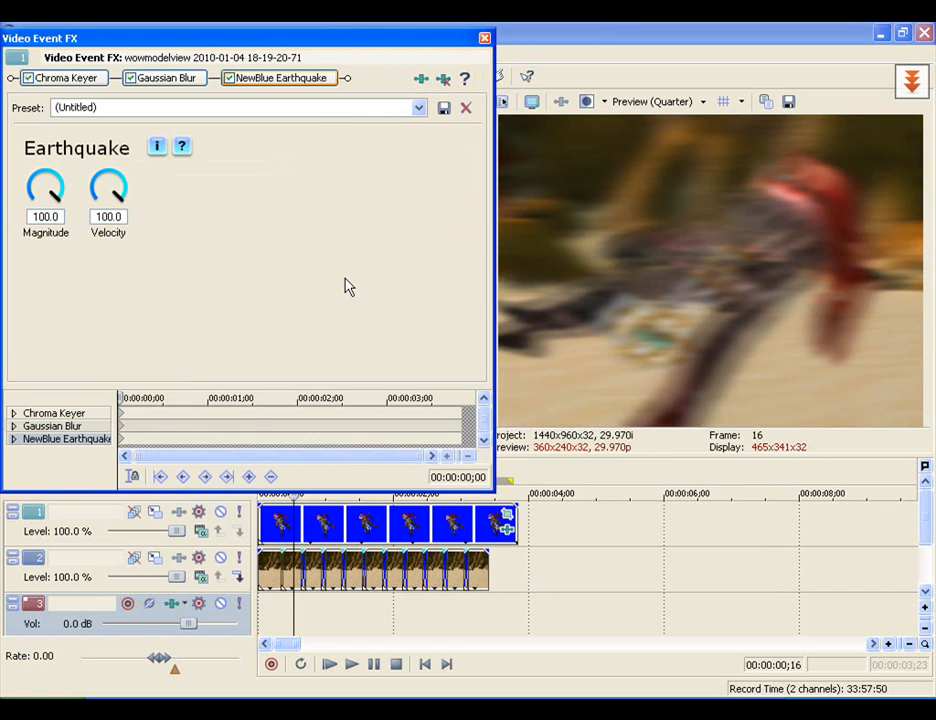
Step: Trim the end of the character clip to match the desert background's end and play the shaking composite from the start
left_click_drag(122, 398, 88, 400)
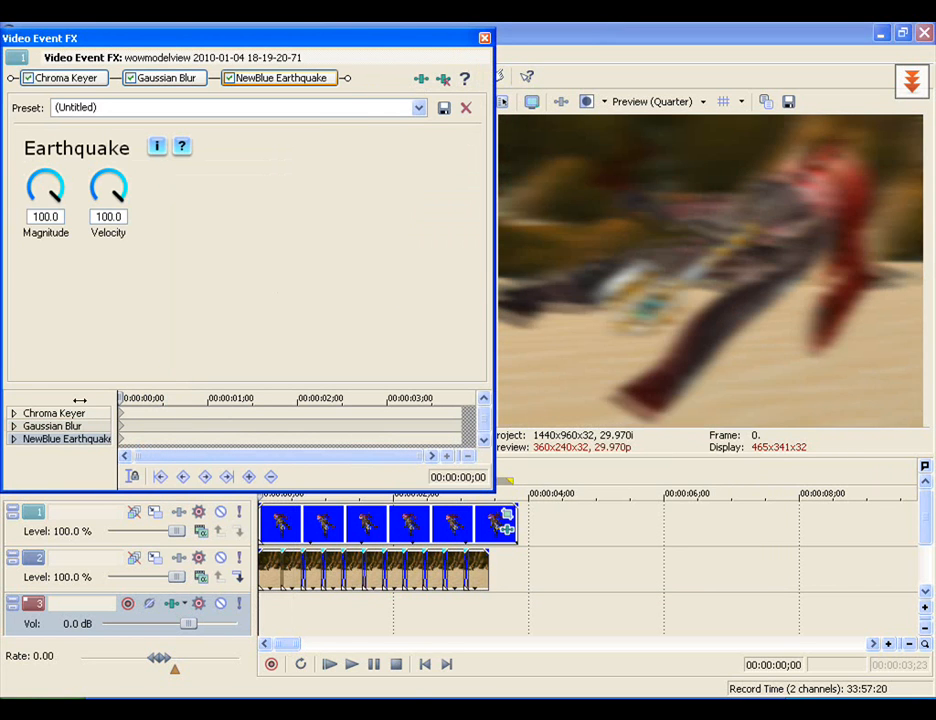
left_click(420, 668)
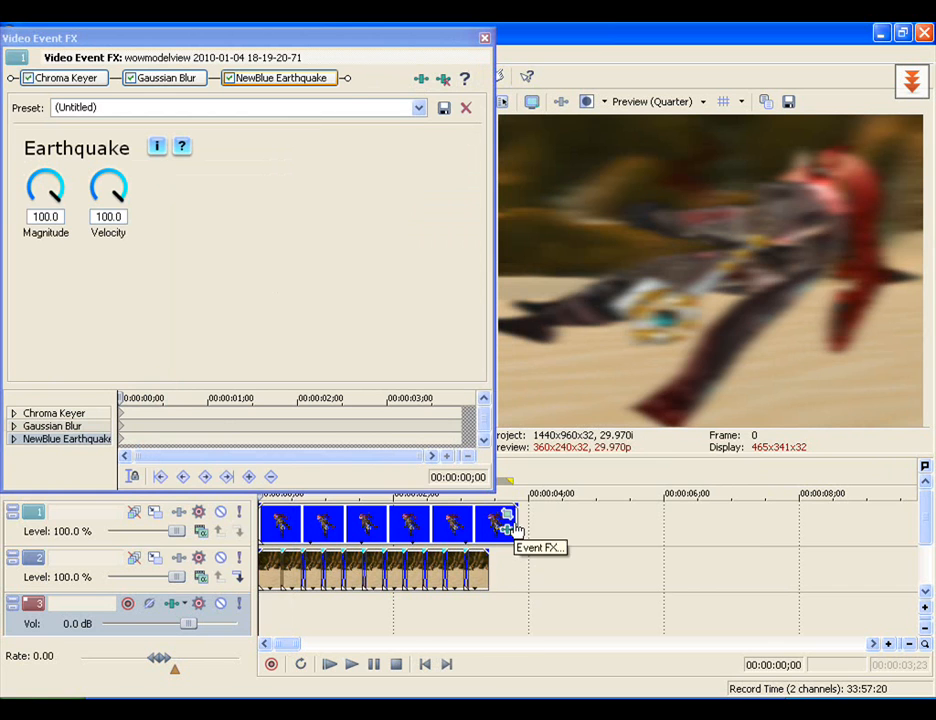
left_click_drag(516, 526, 480, 522)
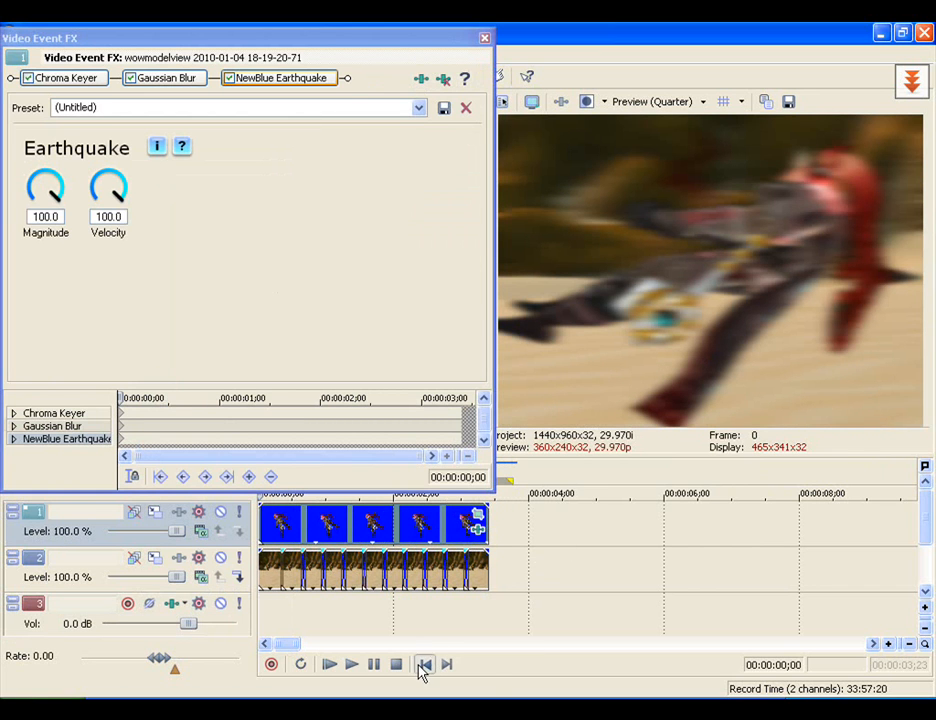
left_click(352, 664)
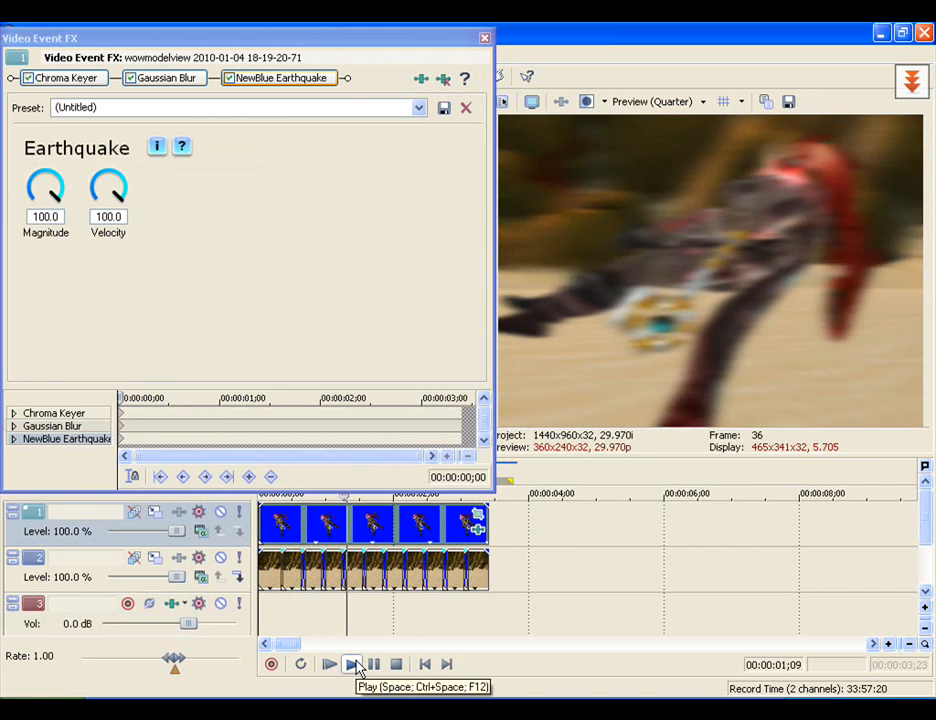
left_click(394, 667)
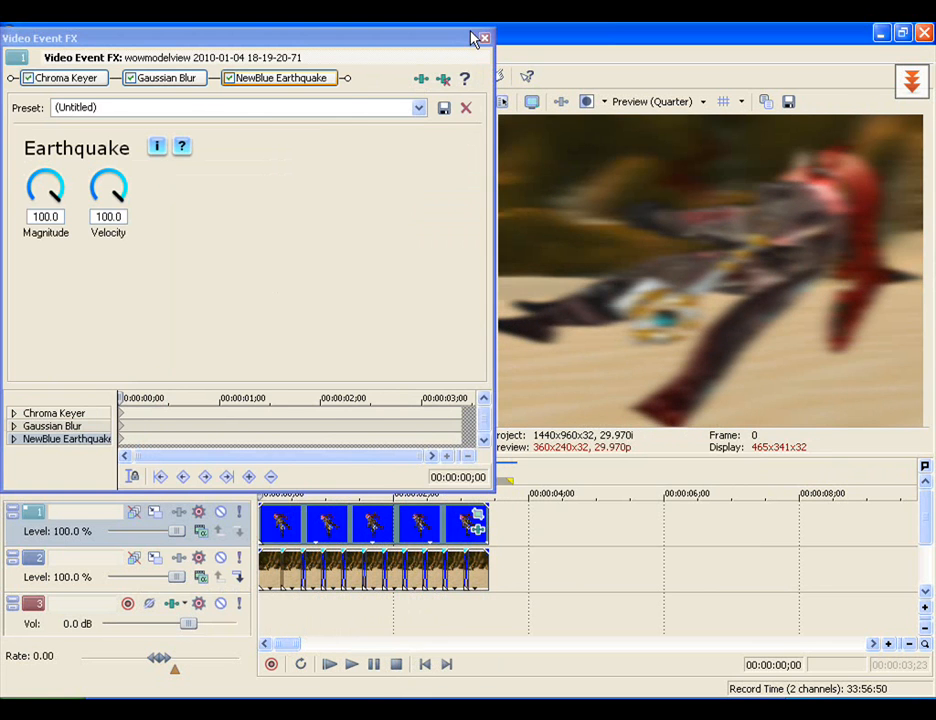
left_click(484, 37)
Step: Select the timeline from the start to 00:00:03;17, build a dynamic RAM preview of it, and play it
left_click_drag(503, 623, 260, 623)
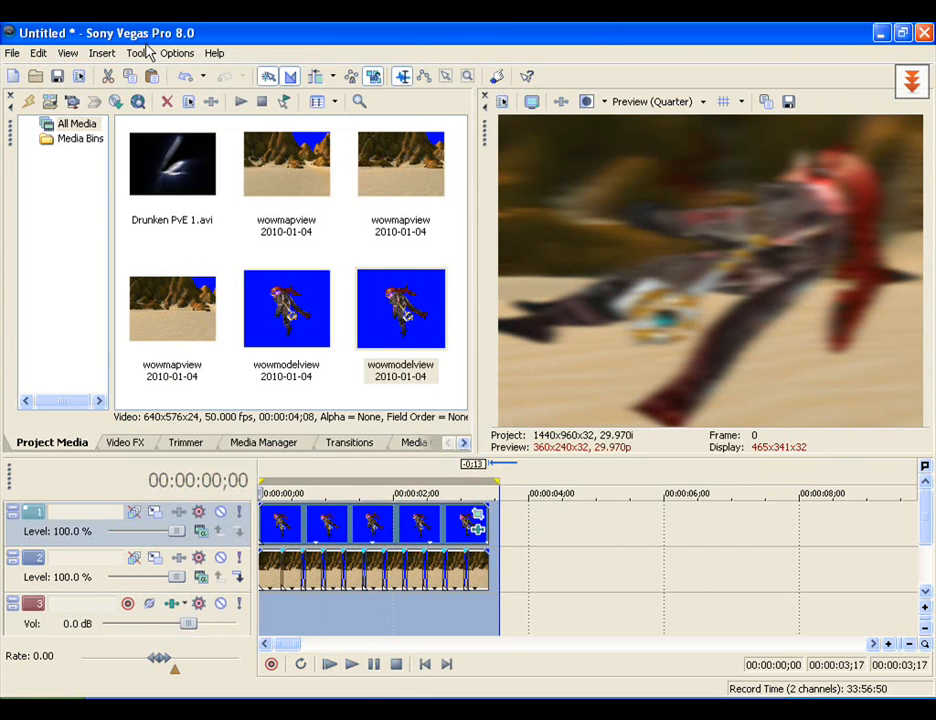
left_click(137, 53)
left_click(180, 205)
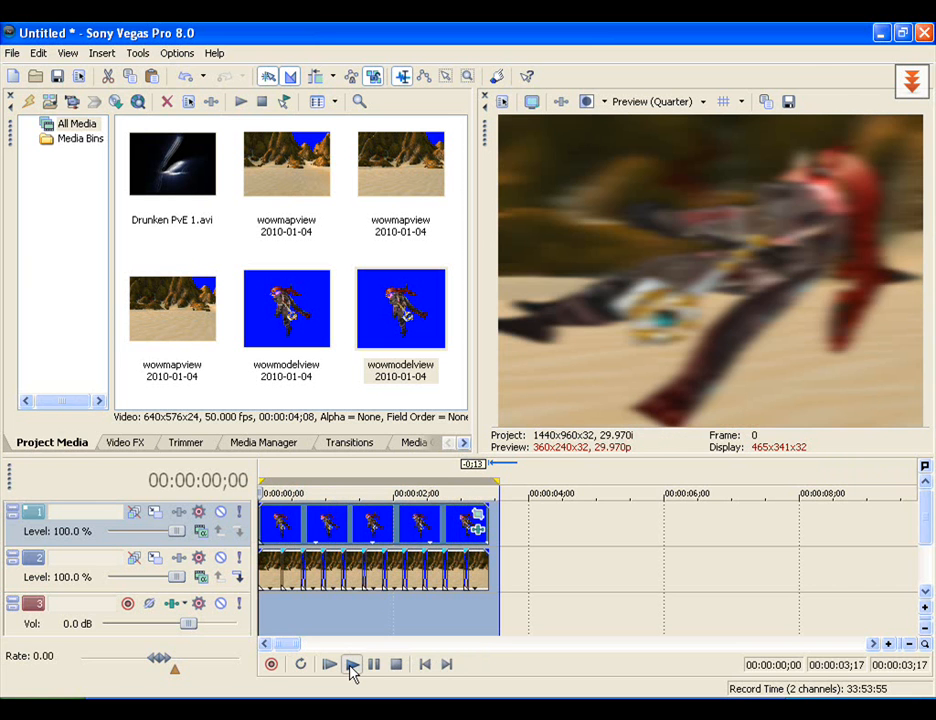
left_click(351, 665)
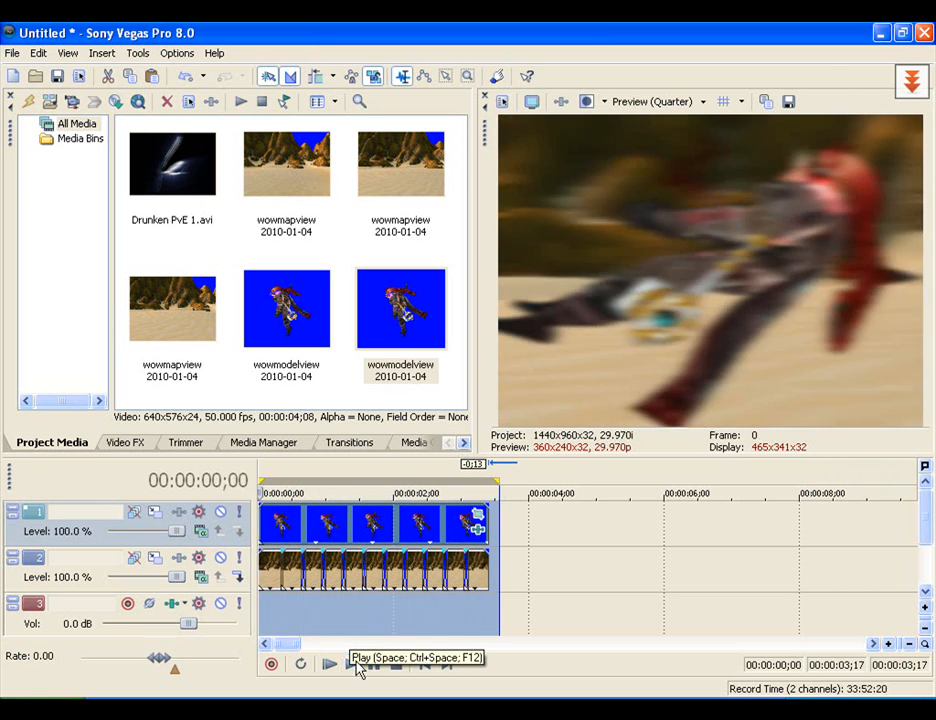
Step: Find the example clip near 00:01:25;09 and play its flying character section around 00:01:27 for comparison
scroll(527, 539, "down", 10)
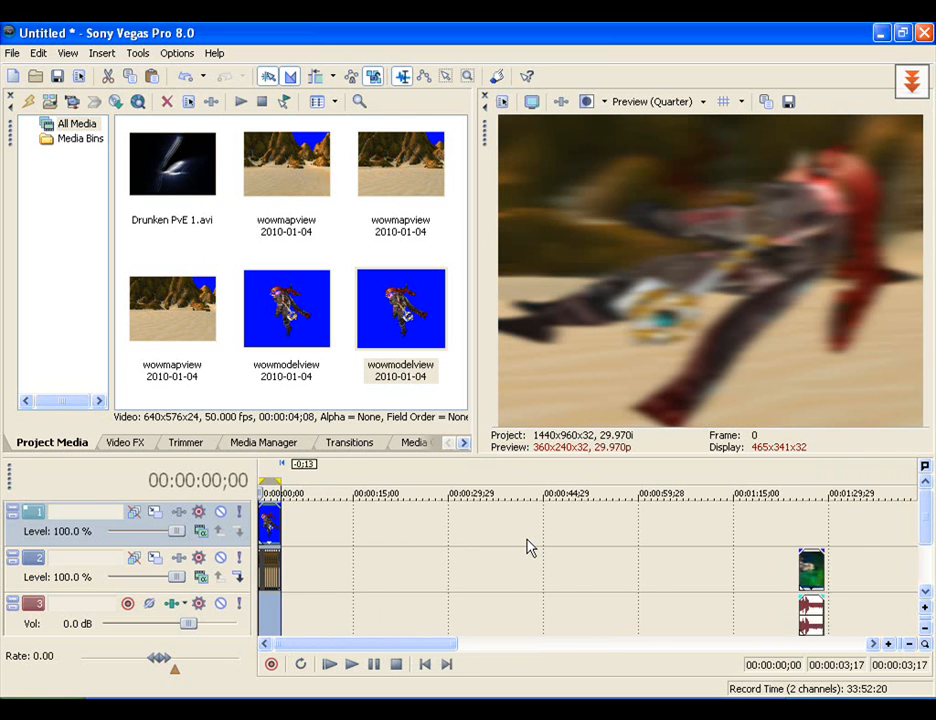
scroll(527, 549, "down", 3)
left_click(806, 539)
scroll(806, 539, "up", 5)
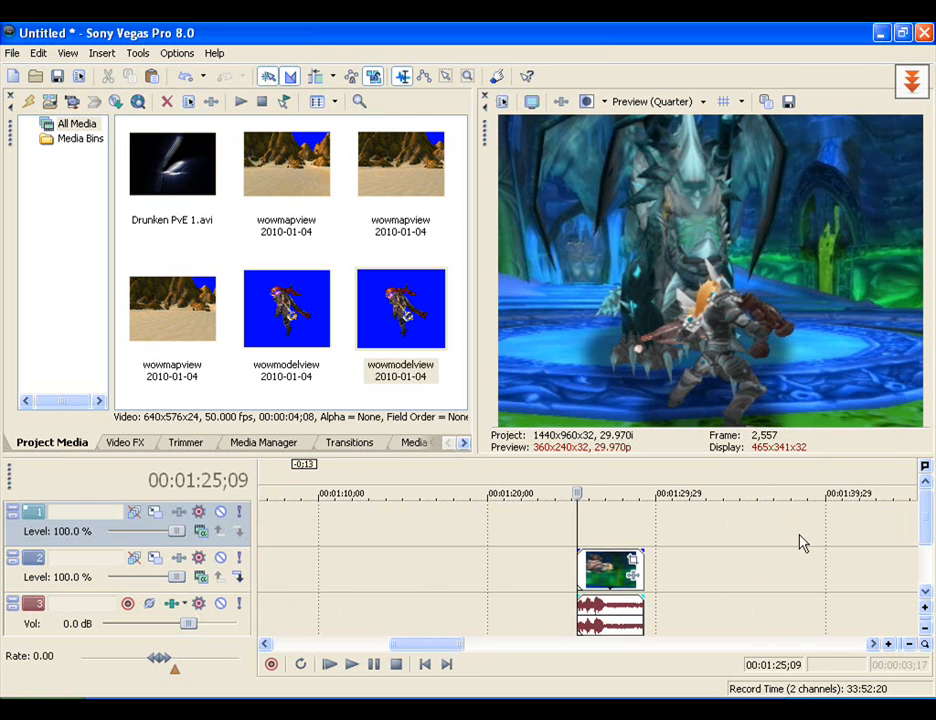
left_click(610, 535)
scroll(604, 537, "up", 4)
left_click_drag(580, 535, 571, 526)
key("space")
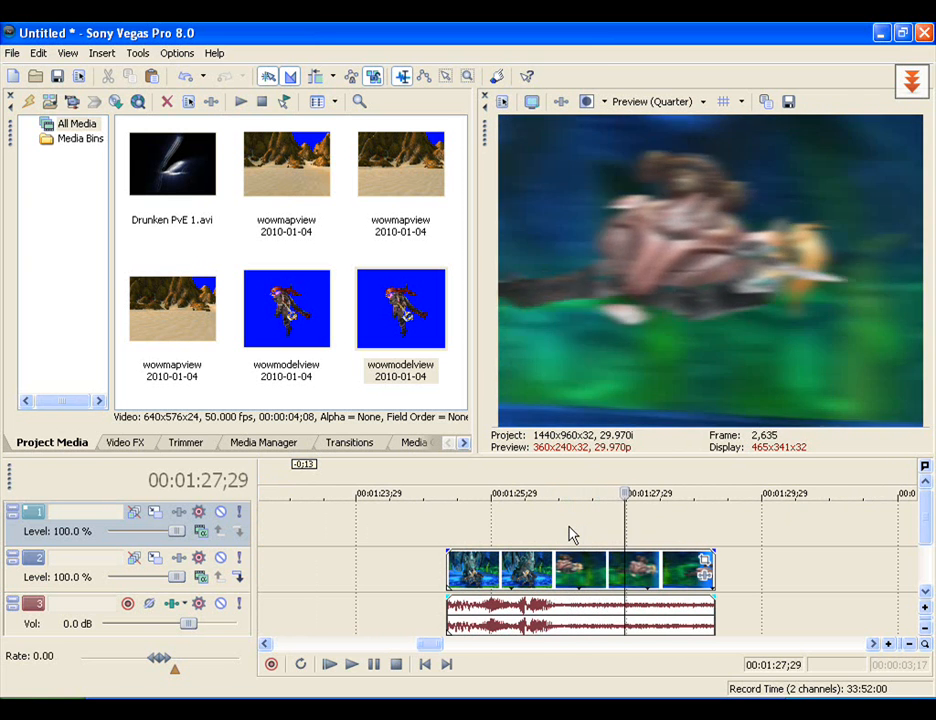
left_click(539, 540)
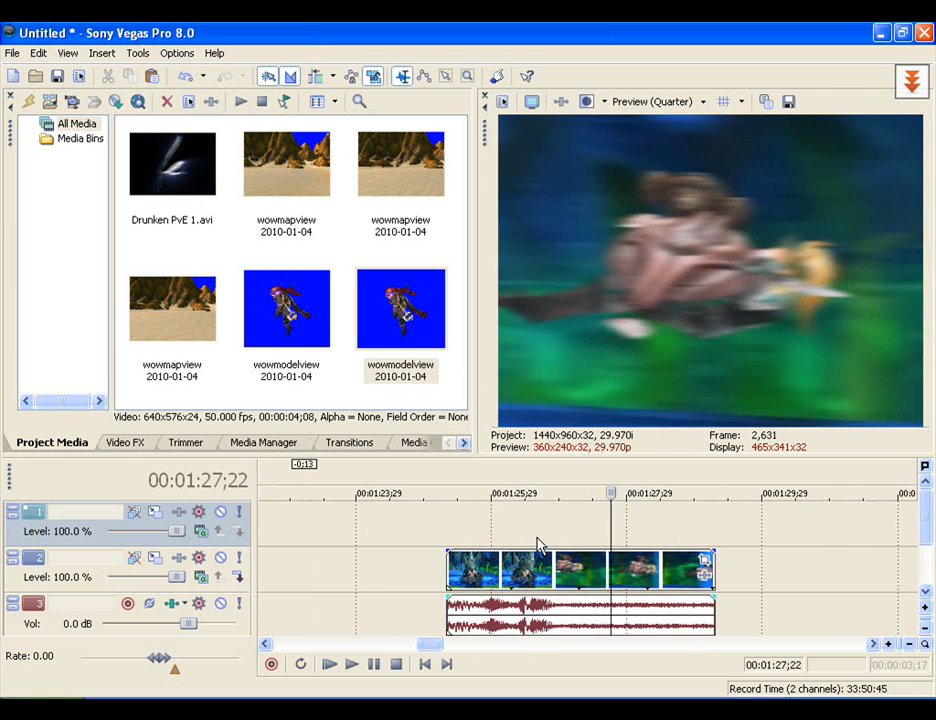
key("space")
Step: Keyframe the character clip's pan/crop to fly across the frame, ending at X center 258.3, Y center 491.0 at 00:00:03;06
scroll(520, 556, "down", 7)
left_click(264, 625)
scroll(265, 625, "up", 3)
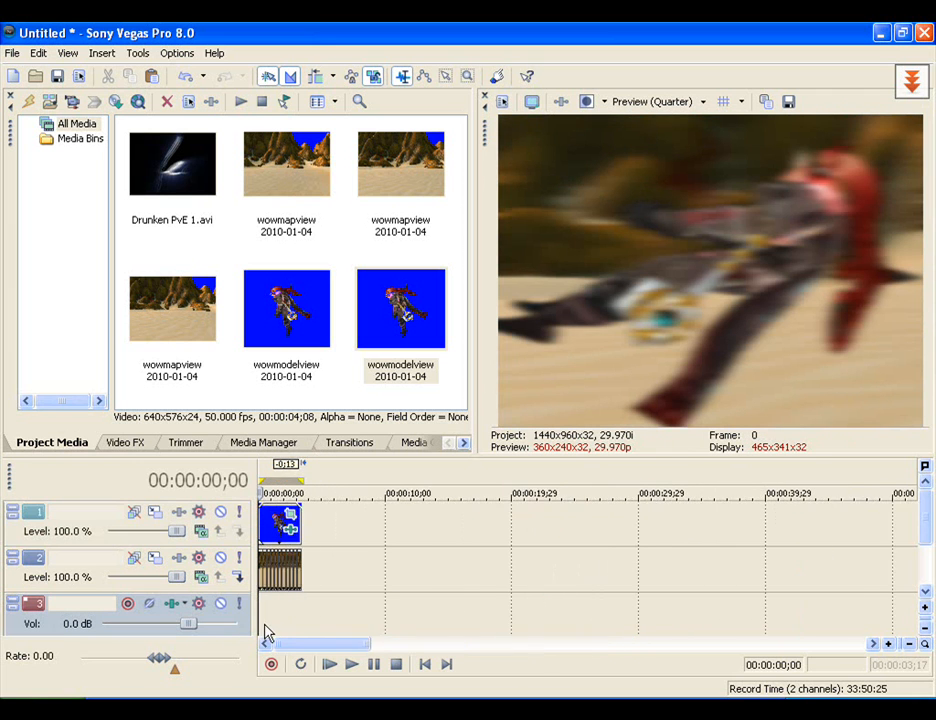
scroll(290, 575, "up", 1)
left_click(307, 513)
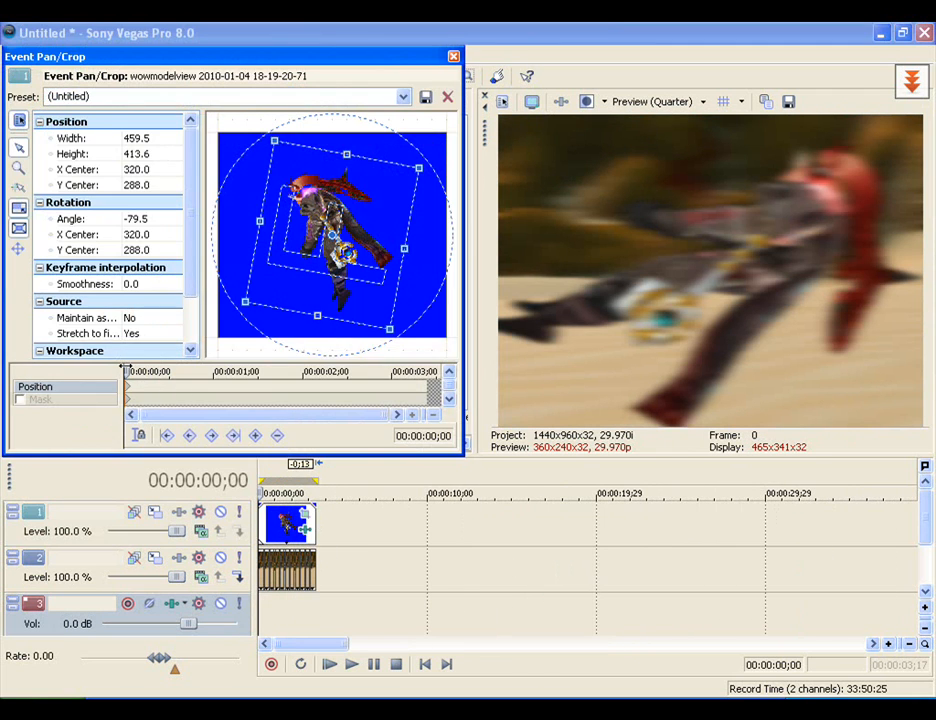
left_click(18, 249)
left_click(18, 249)
left_click_drag(355, 283, 315, 310)
key("space")
key("space")
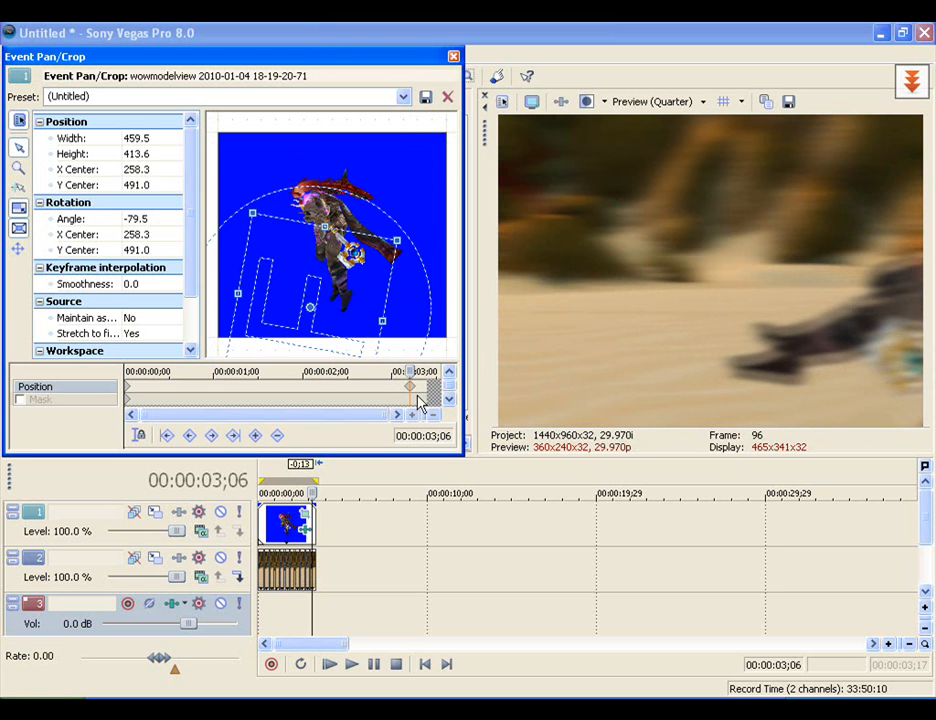
left_click(453, 56)
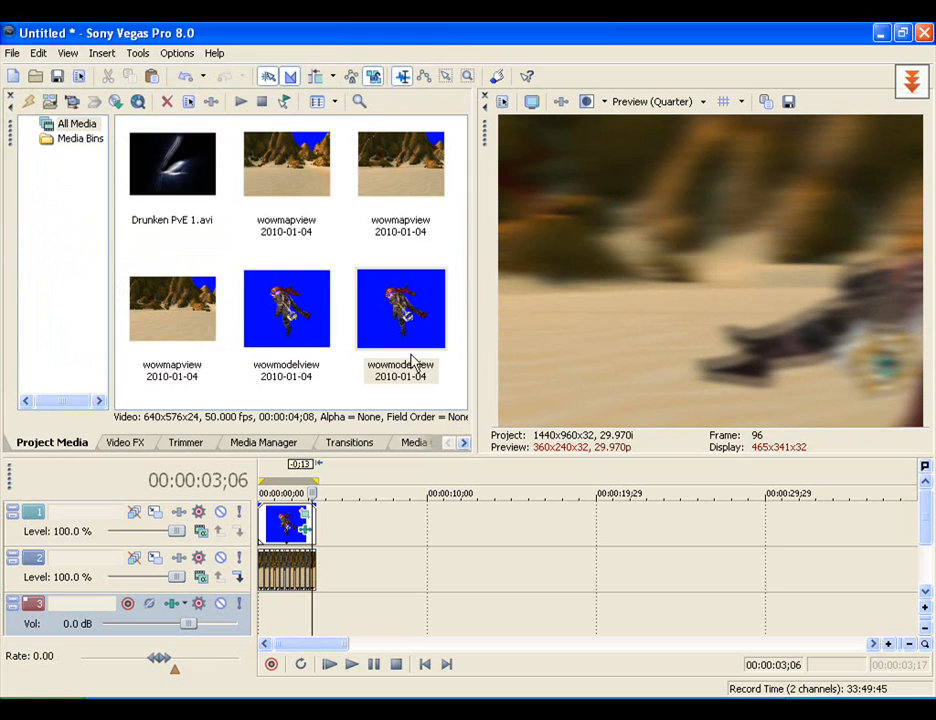
Step: Play the composite from the timeline start to check the character's flight across the desert
left_click(421, 665)
left_click(352, 665)
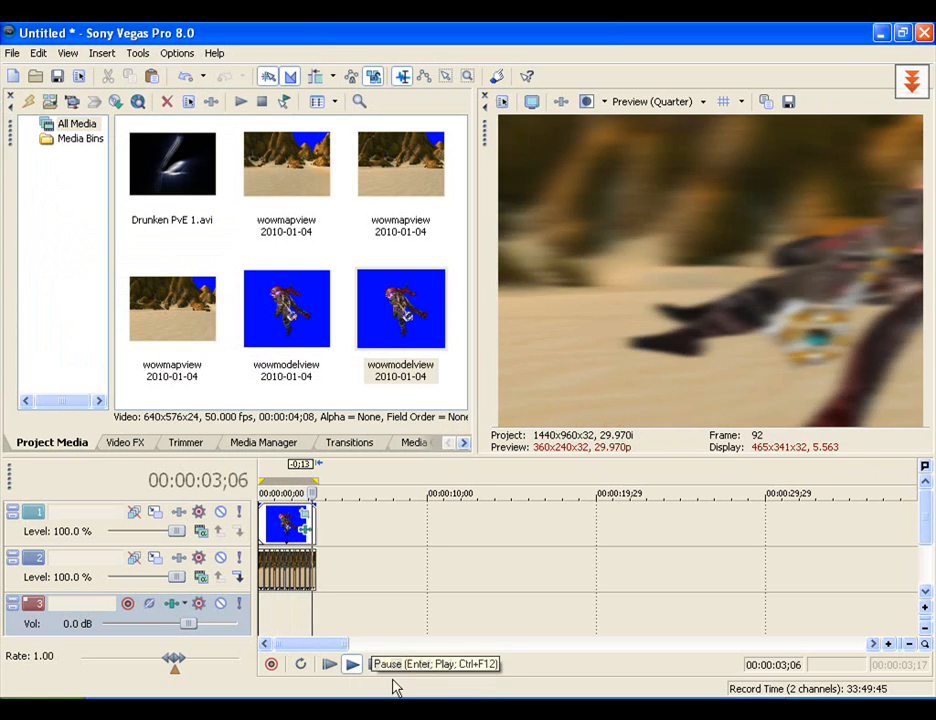
left_click(393, 666)
scroll(420, 570, "down", 10)
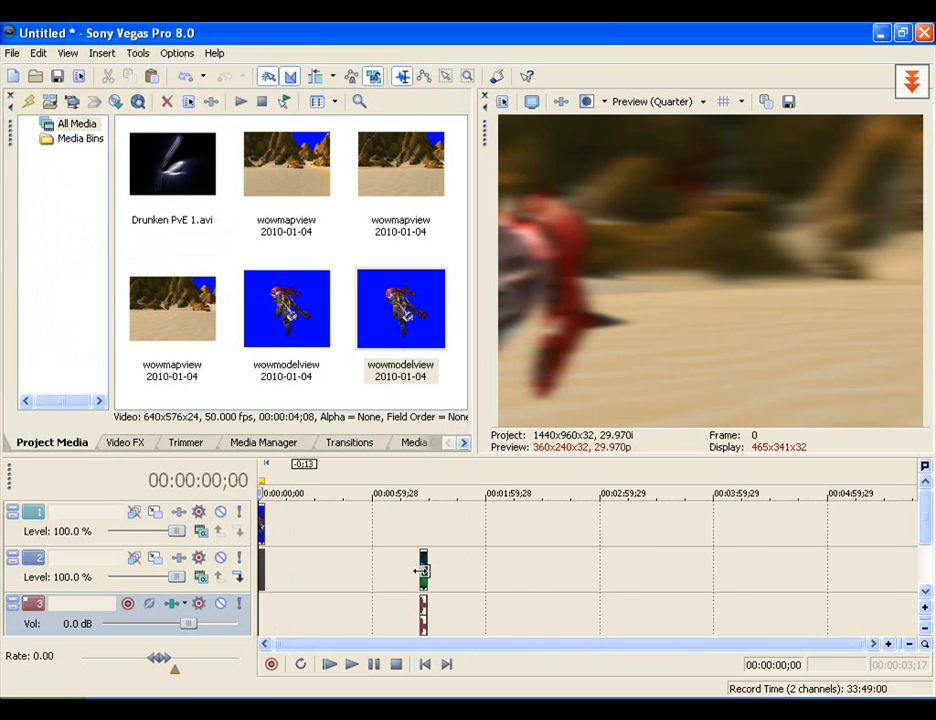
scroll(412, 610, "up", 1)
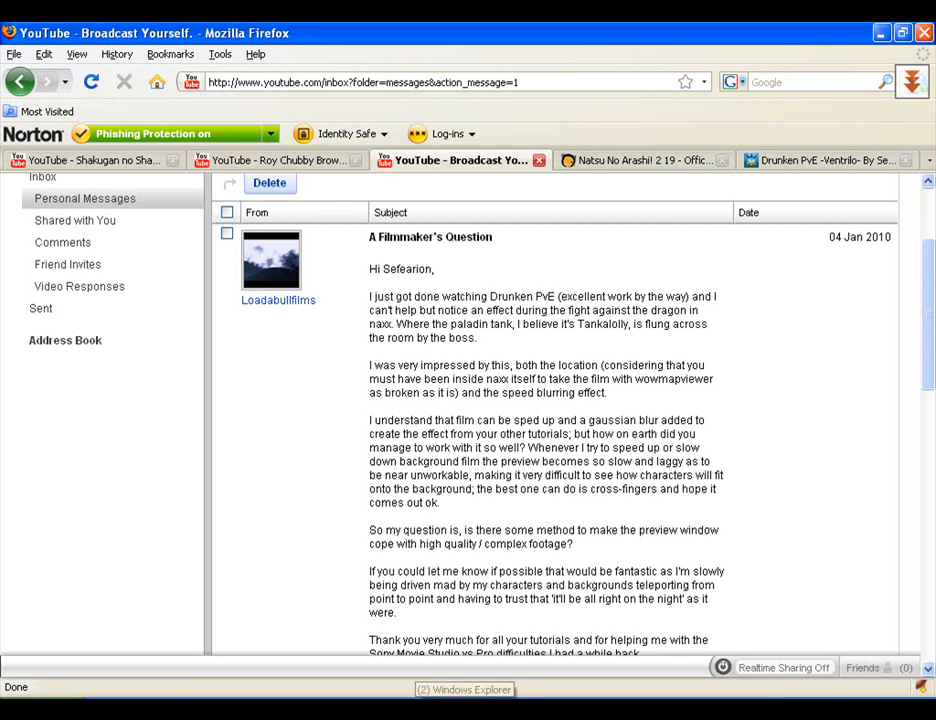
Step: Switch to Sony Vegas Pro and review the first desert background clip's pan/crop keyframes by scrubbing back to 00:00:00;01
left_click(180, 686)
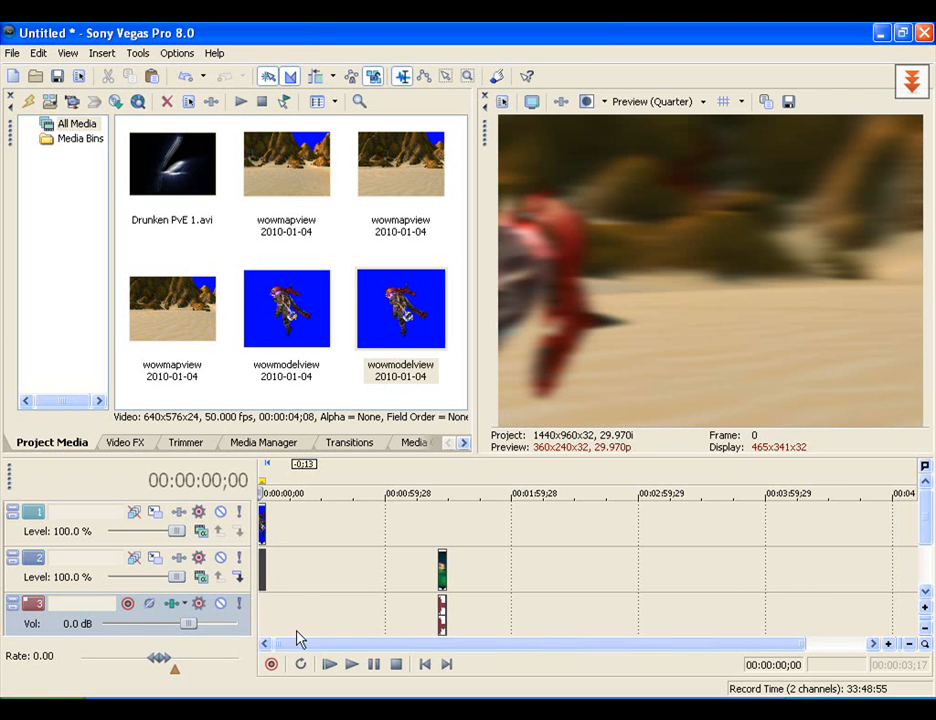
scroll(311, 629, "up", 6)
left_click(286, 631)
scroll(290, 635, "up", 5)
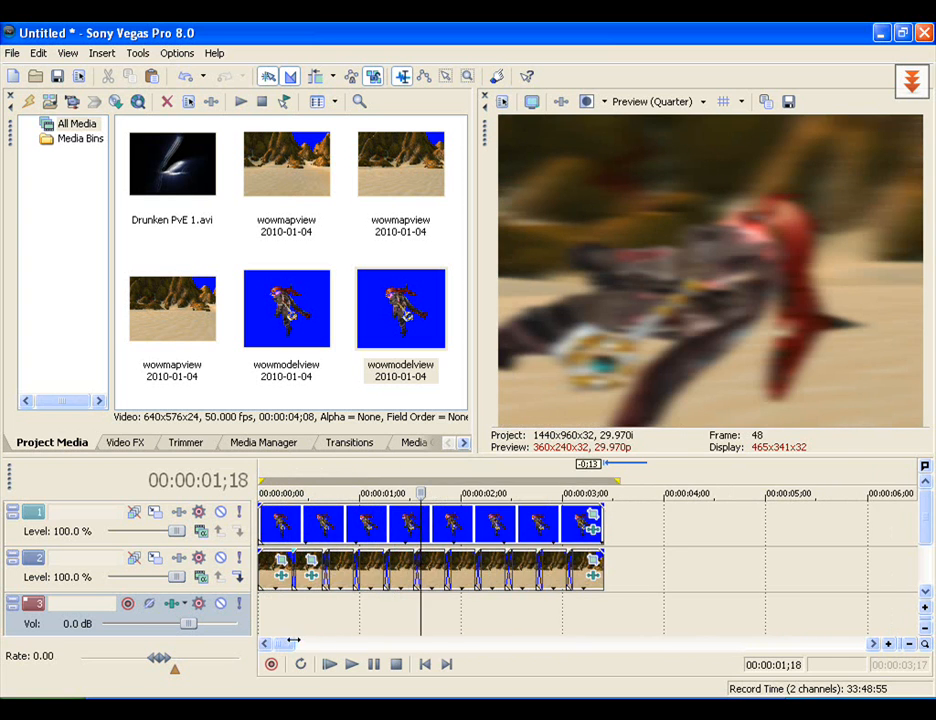
scroll(334, 632, "down", 1)
scroll(334, 632, "up", 3)
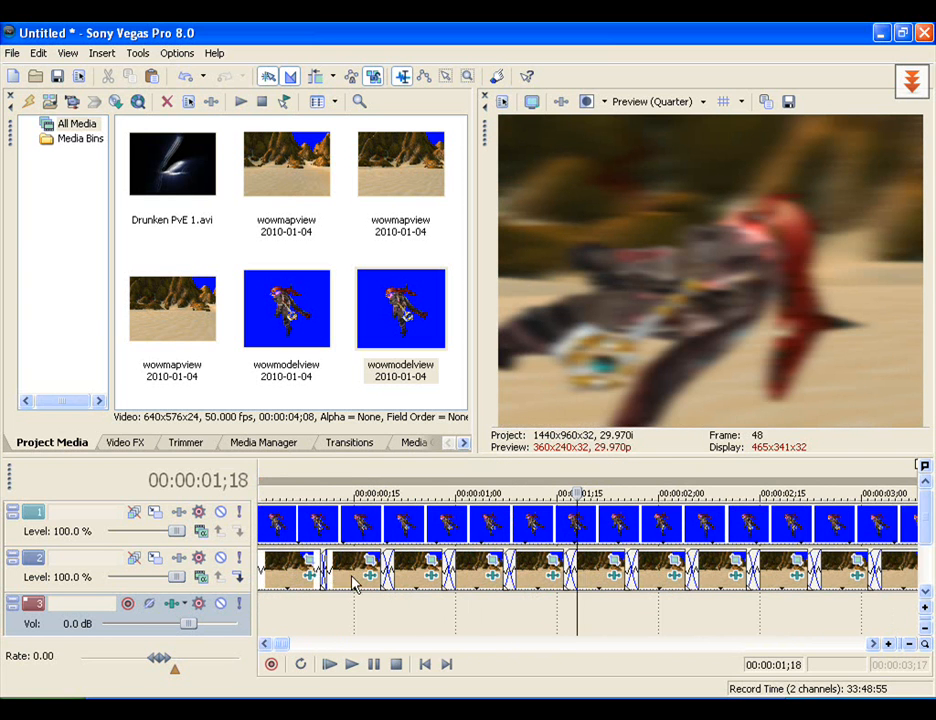
left_click(310, 574)
left_click_drag(427, 370, 152, 362)
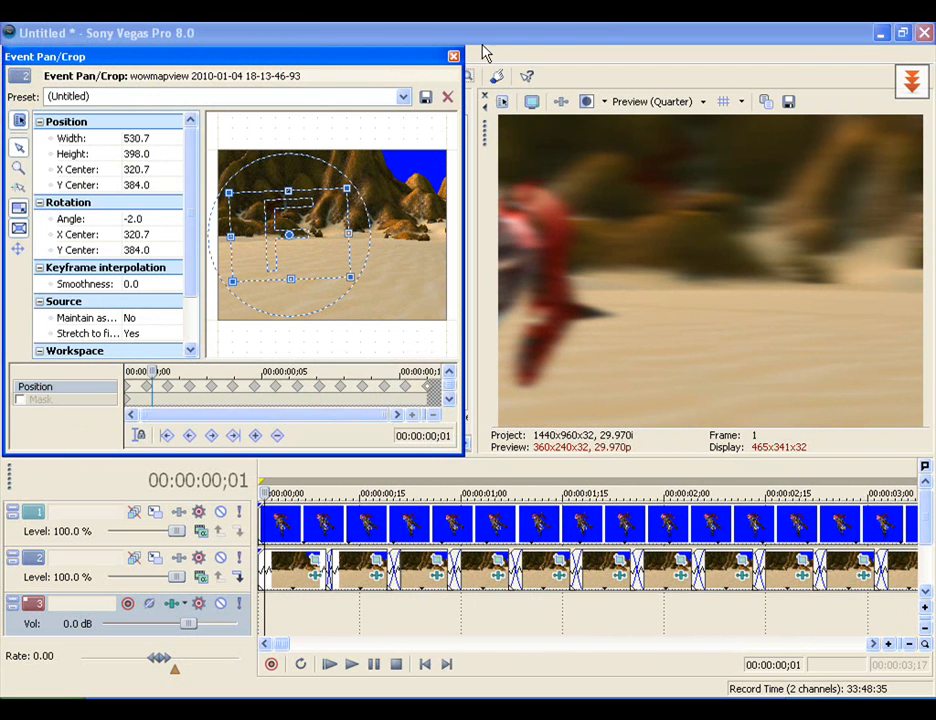
left_click(451, 59)
Step: Examine the character clip's video effects, including the NewBlue Earthquake magnitude and velocity settings
key("Down")
key("Down")
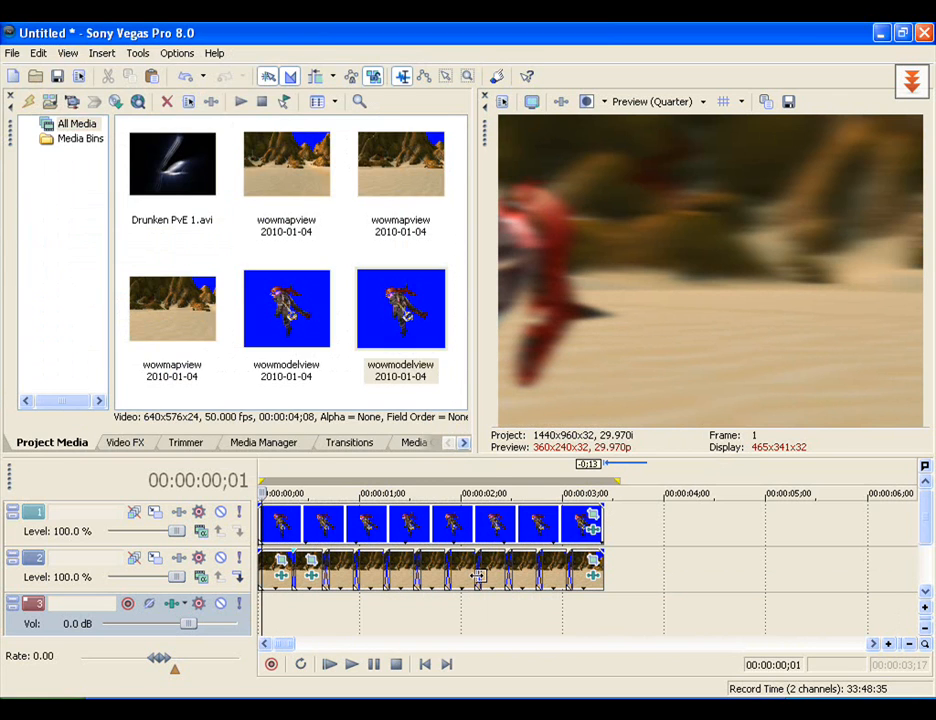
left_click(600, 534)
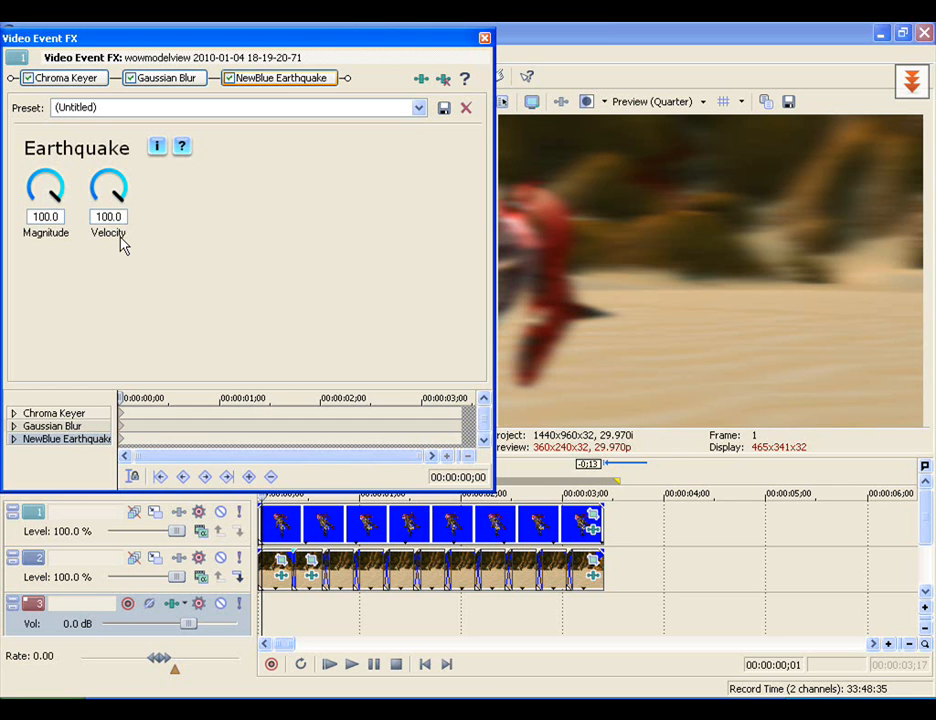
left_click(485, 39)
scroll(625, 600, "down", 8)
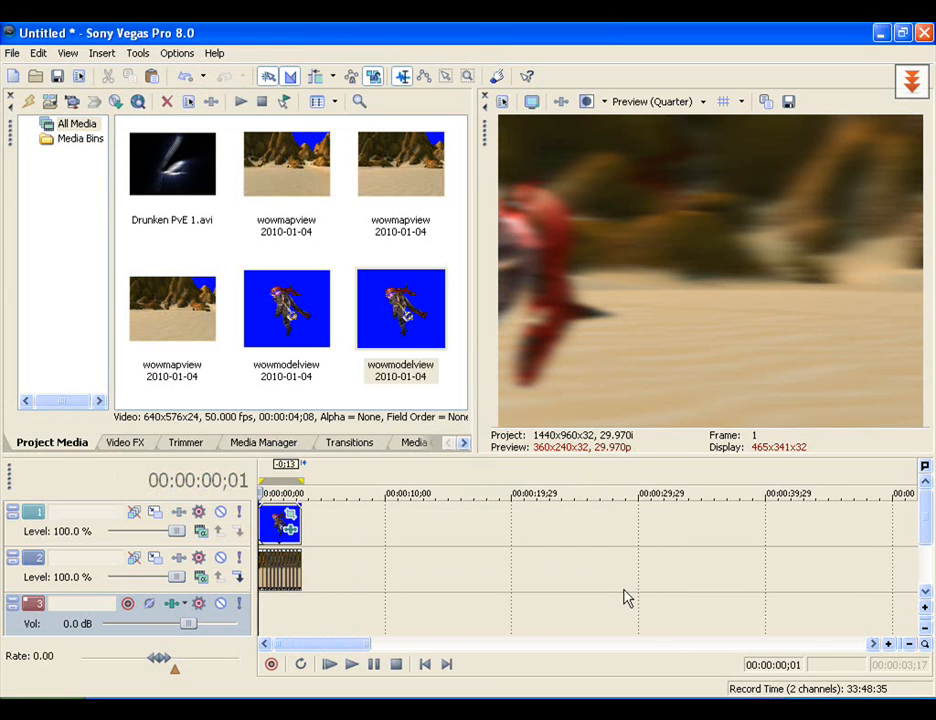